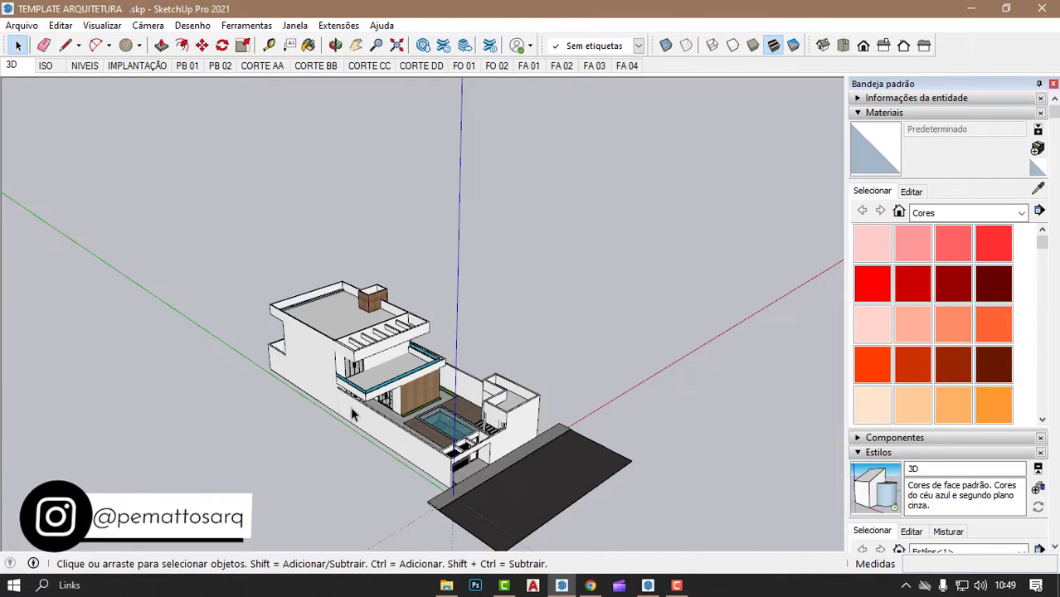
# - Orbit the house model to a new angle, then switch to the LayOut section sheet
pyautogui.moveTo(622, 390); pyautogui.dragTo(569, 418, button='middle')
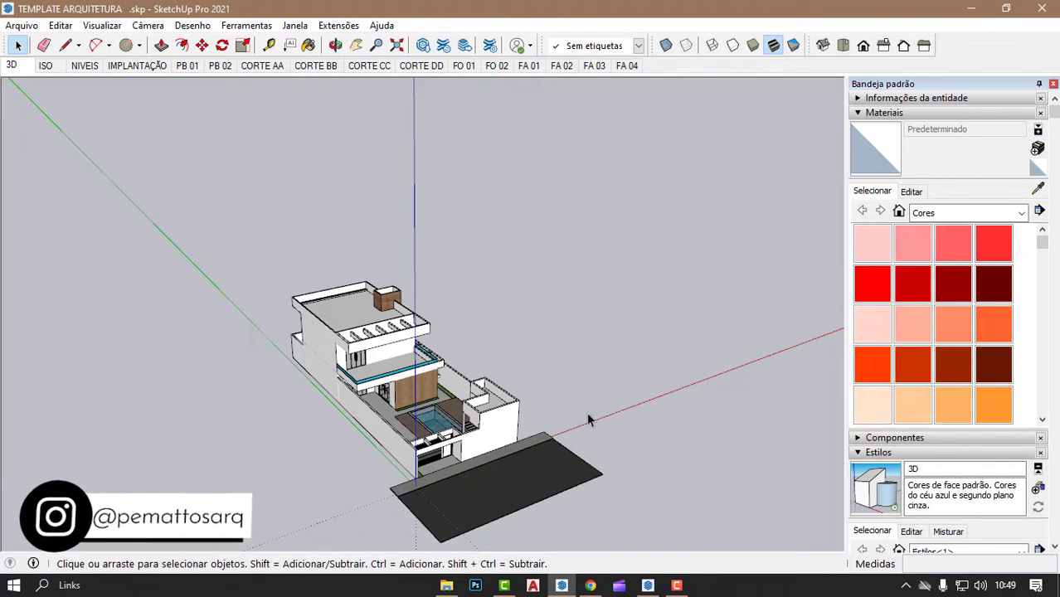
pyautogui.click(648, 586)
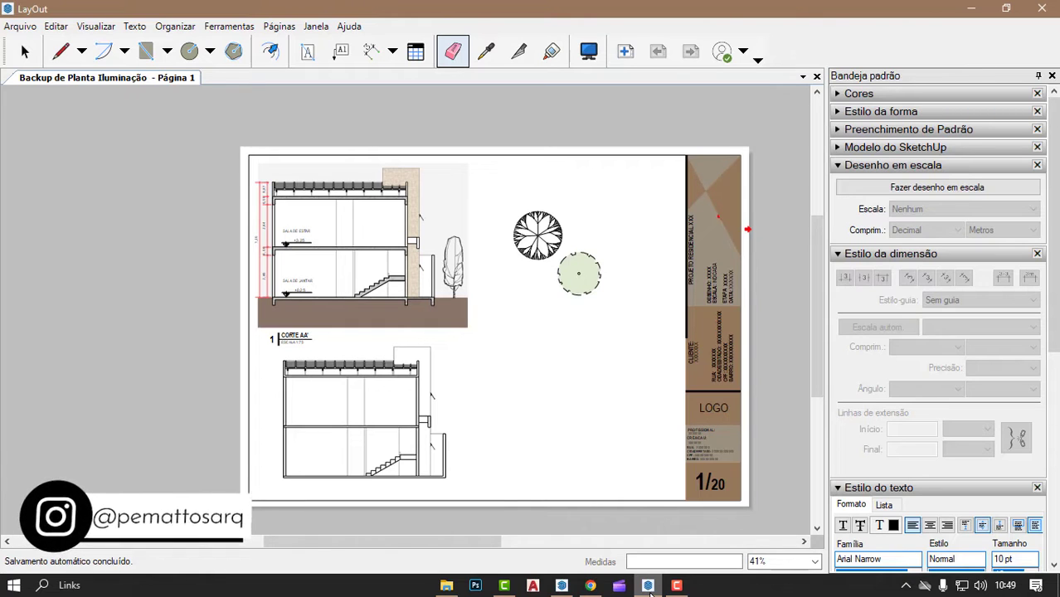
pyautogui.scroll(-1, 532, 355)
pyautogui.scroll(1, 564, 382)
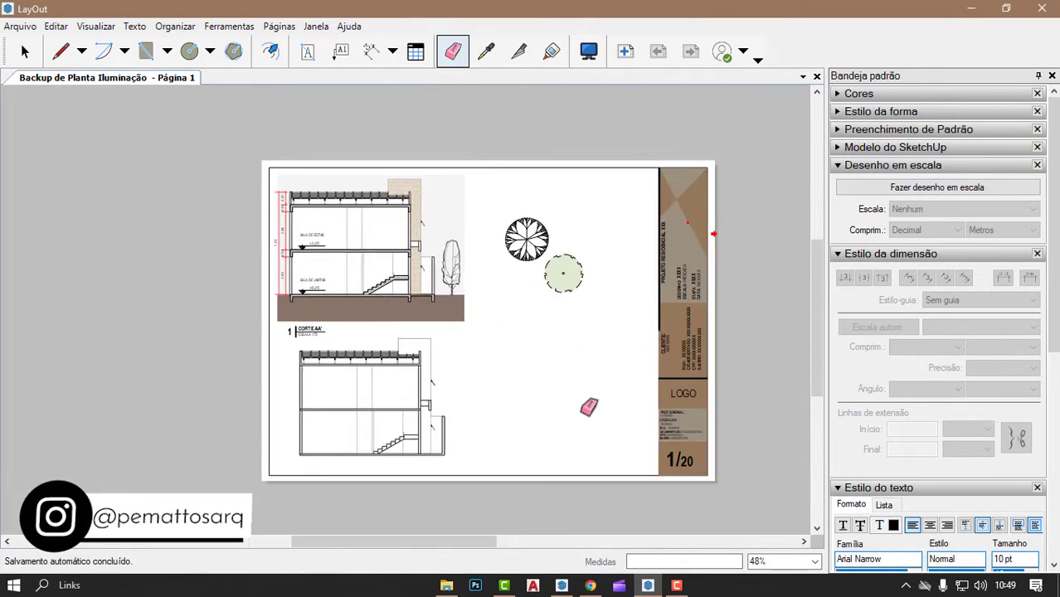
pyautogui.scroll(2, 572, 365)
pyautogui.scroll(1, 560, 326)
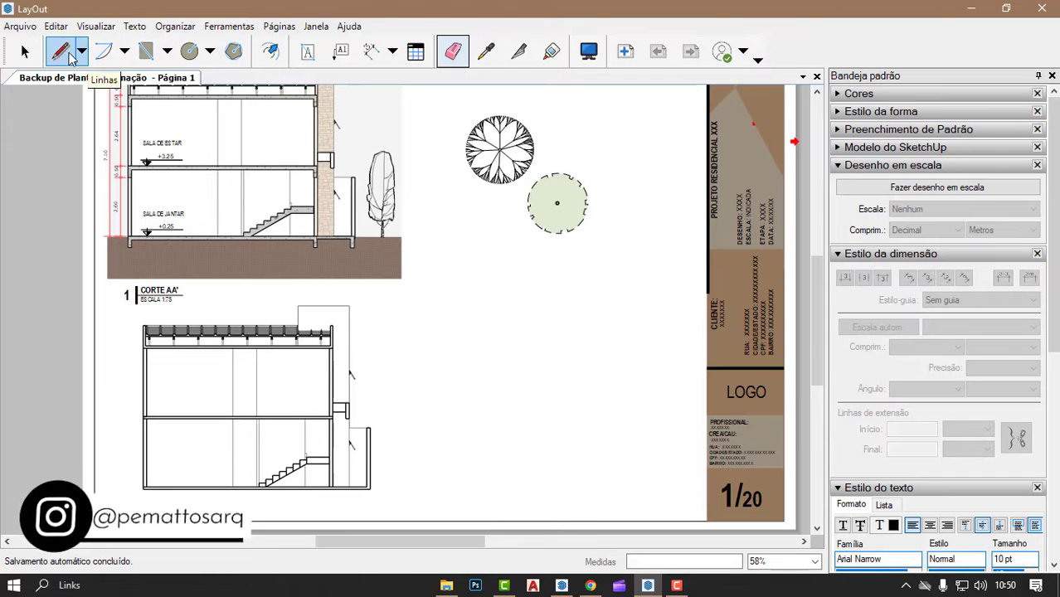
pyautogui.click(61, 52)
pyautogui.scroll(2, 521, 344)
pyautogui.click(349, 354)
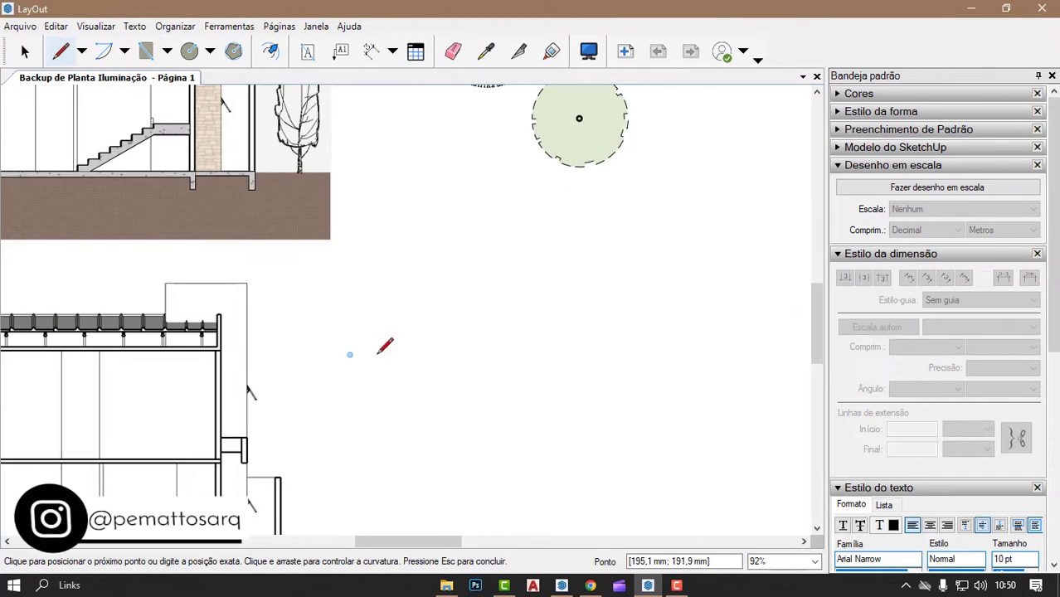
pyautogui.click(481, 355)
pyautogui.scroll(1, 477, 336)
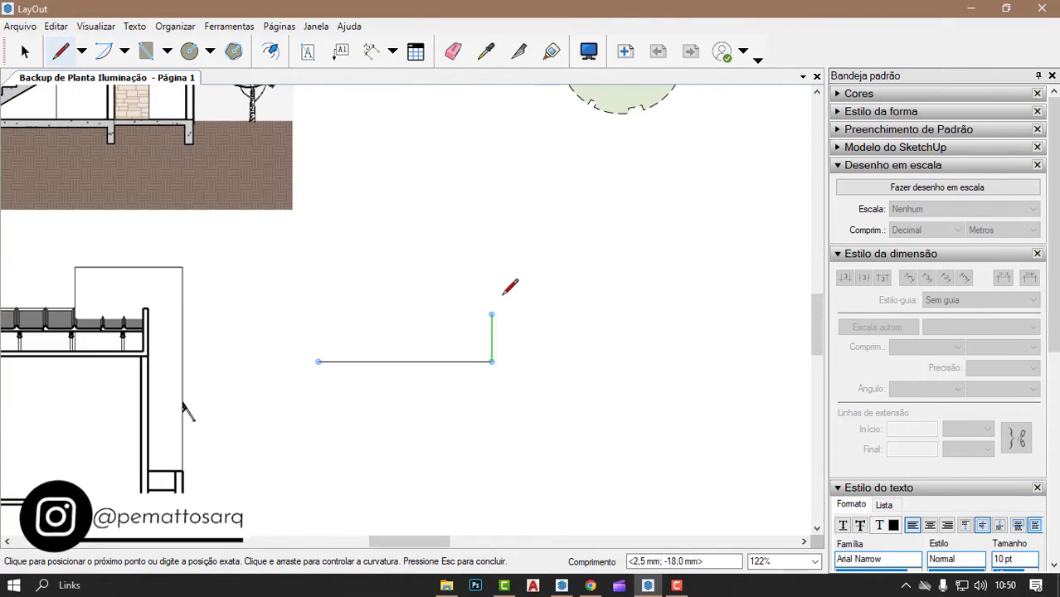
pyautogui.click(318, 362)
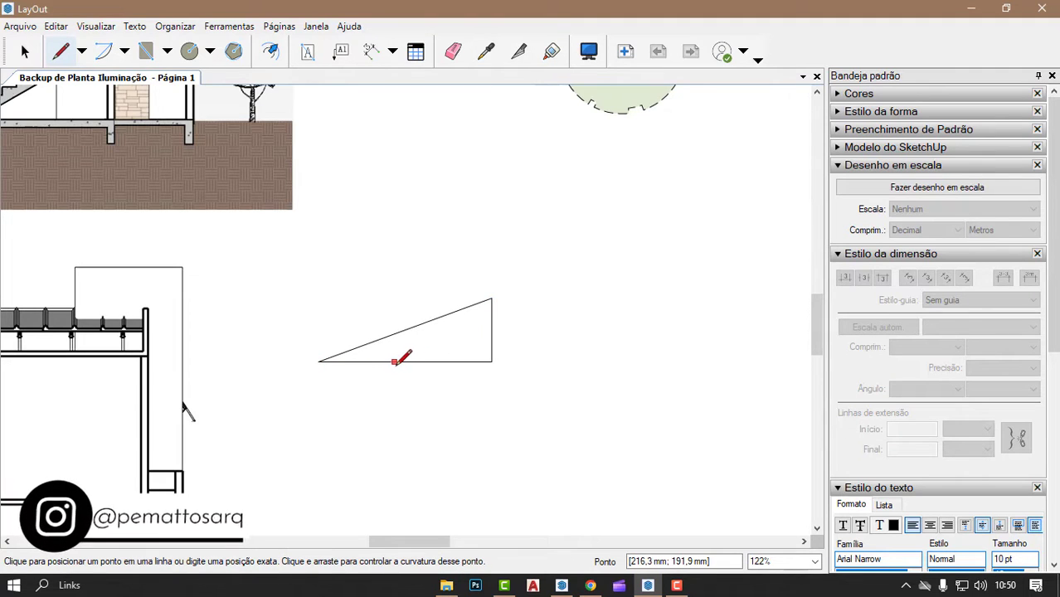
pyautogui.click(395, 362)
pyautogui.click(395, 334)
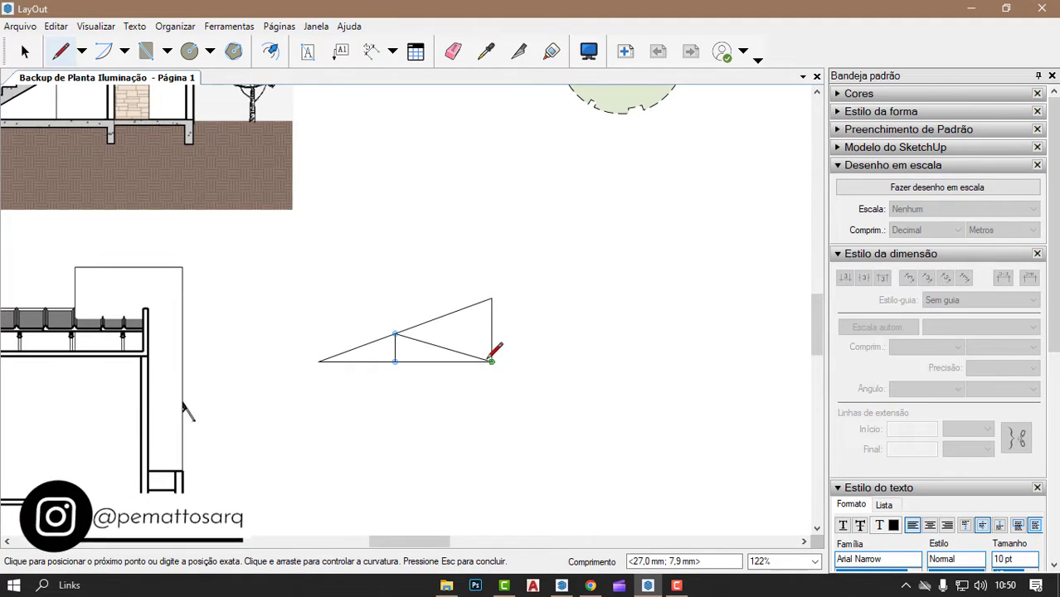
pyautogui.click(492, 362)
pyautogui.press('space')
pyautogui.scroll(-2, 349, 310)
pyautogui.scroll(2, 423, 321)
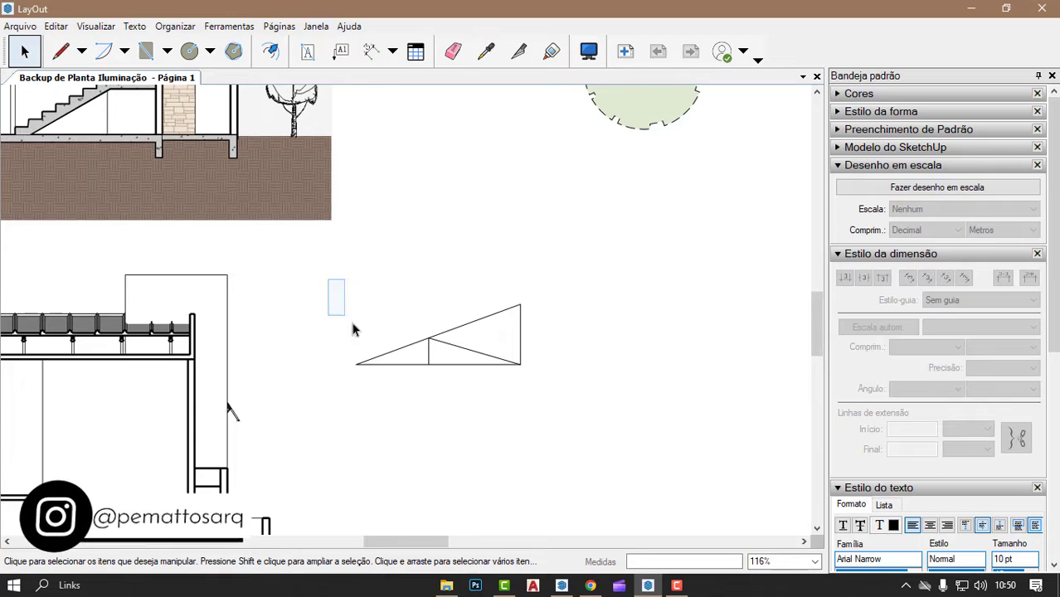
pyautogui.moveTo(353, 329); pyautogui.dragTo(543, 390)
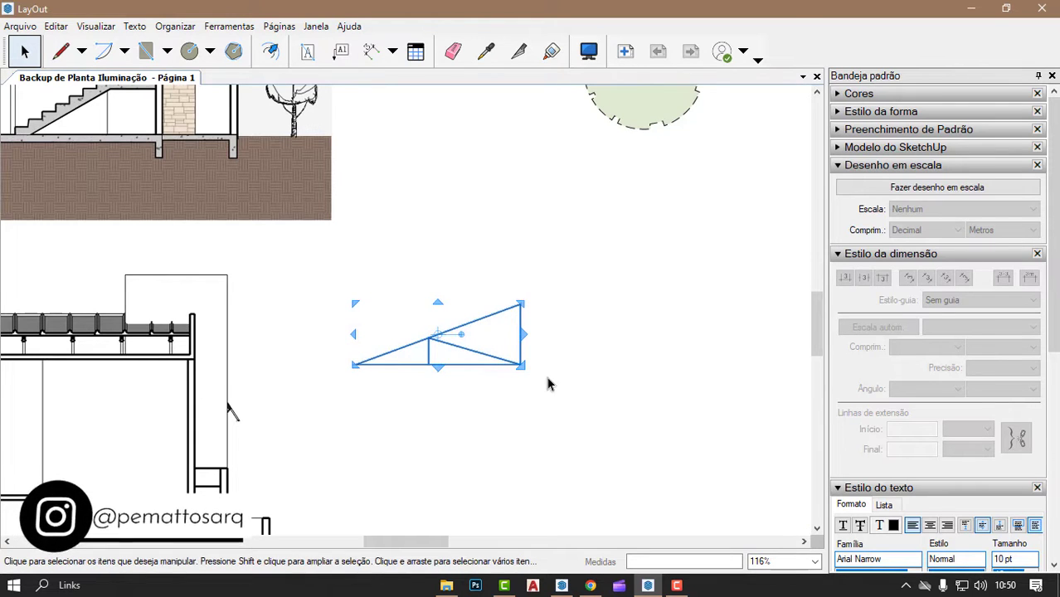
pyautogui.press('Delete')
pyautogui.scroll(-3, 323, 332)
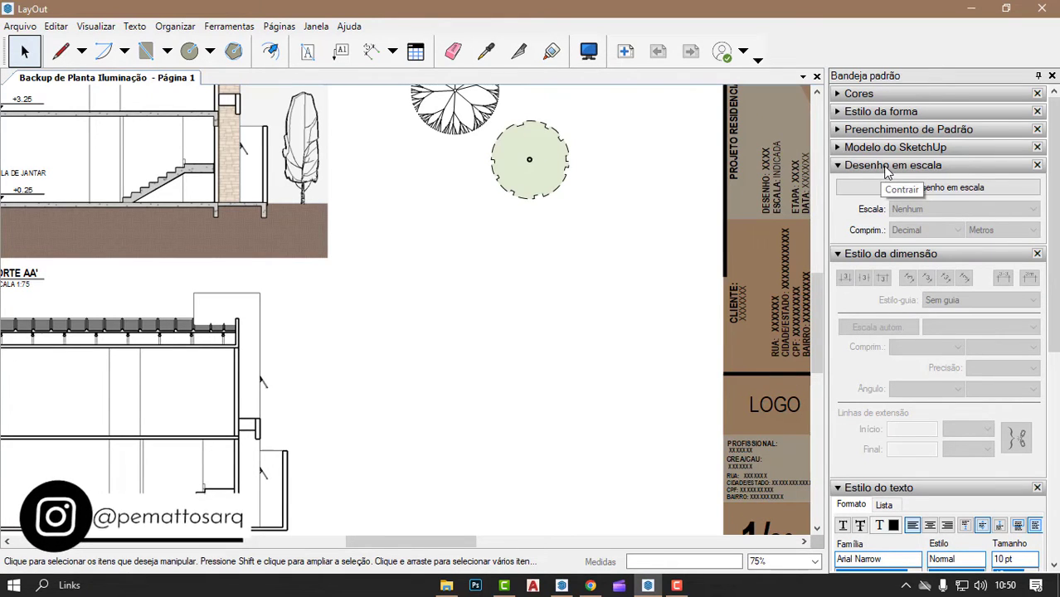
# - Start a scaled drawing in LayOut at 1:50 with metres as the length unit
pyautogui.click(937, 187)
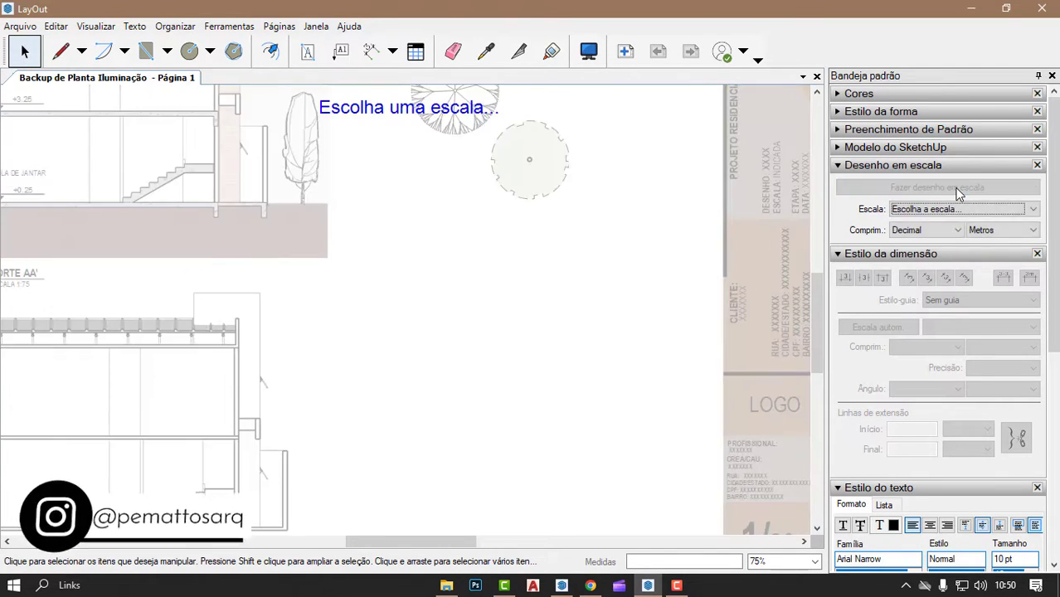
pyautogui.click(931, 209)
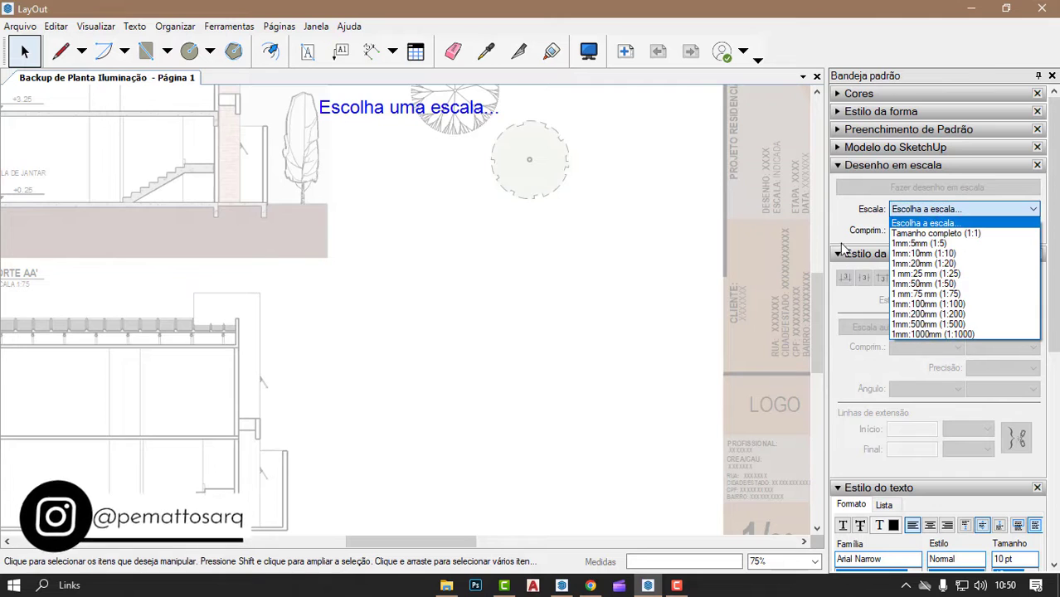
pyautogui.click(935, 284)
pyautogui.click(1001, 231)
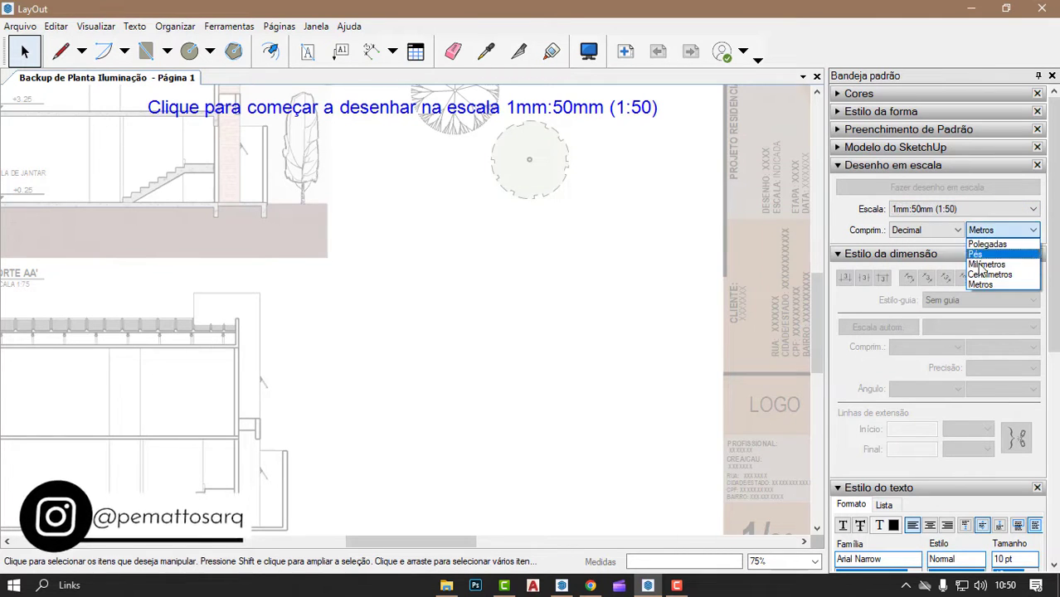
pyautogui.click(948, 280)
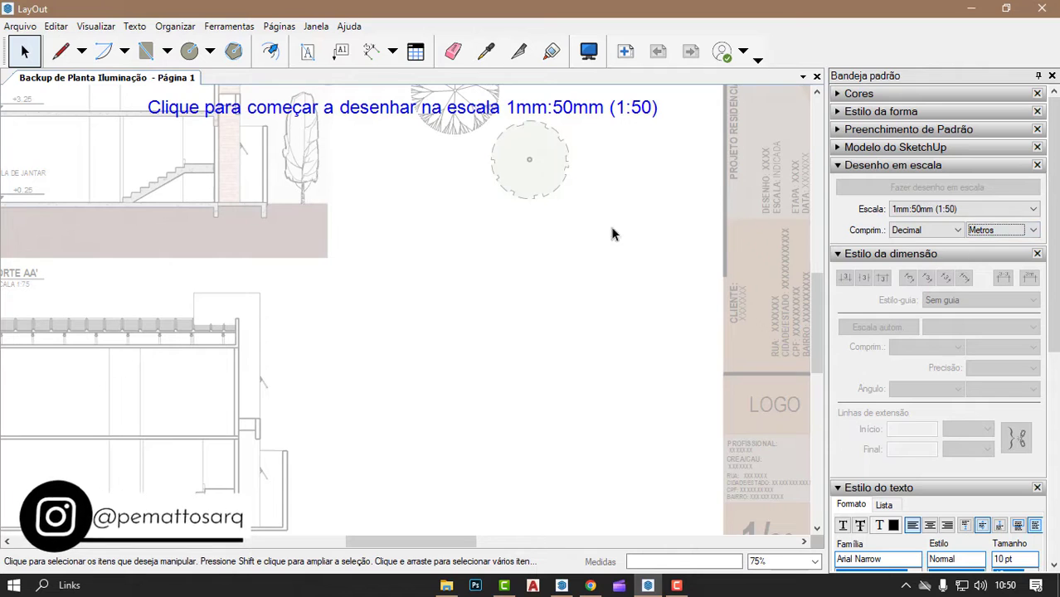
# - Draw a 5 m by 1 m roof triangle beside the lower section, then return to SketchUp
pyautogui.click(61, 51)
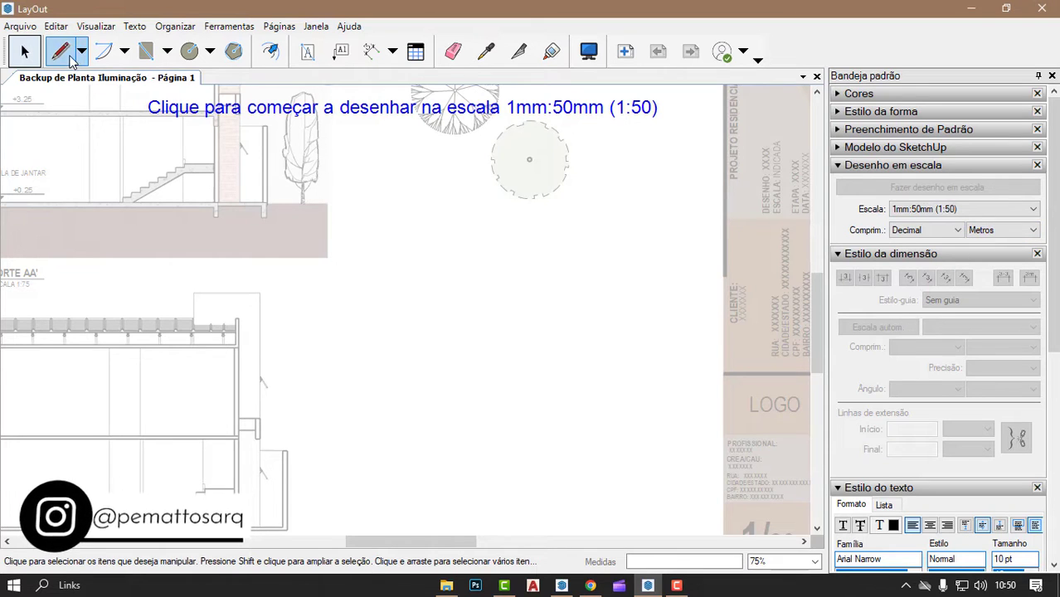
pyautogui.click(417, 340)
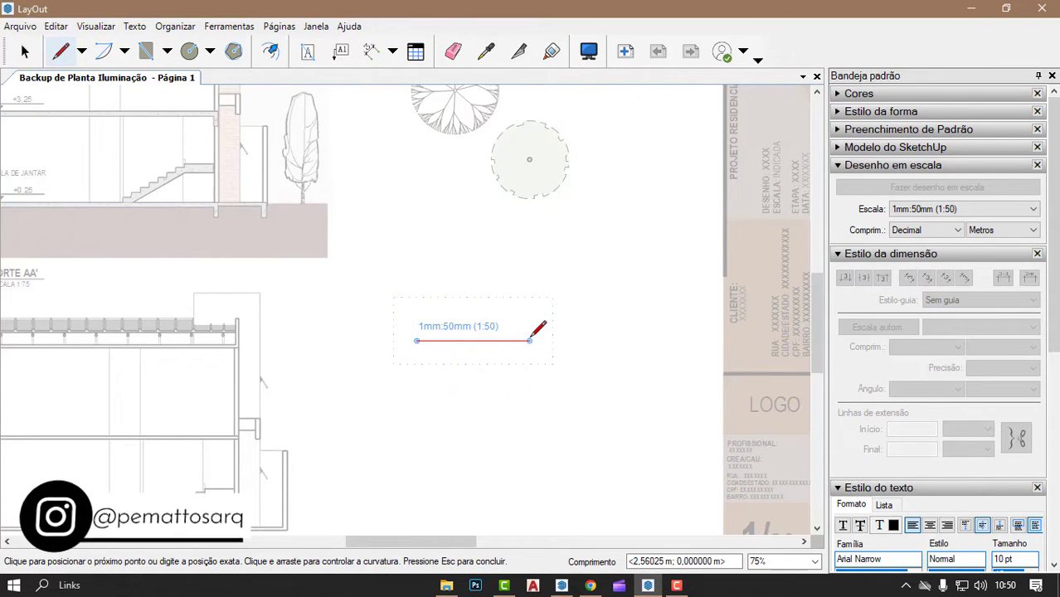
pyautogui.press('Return')
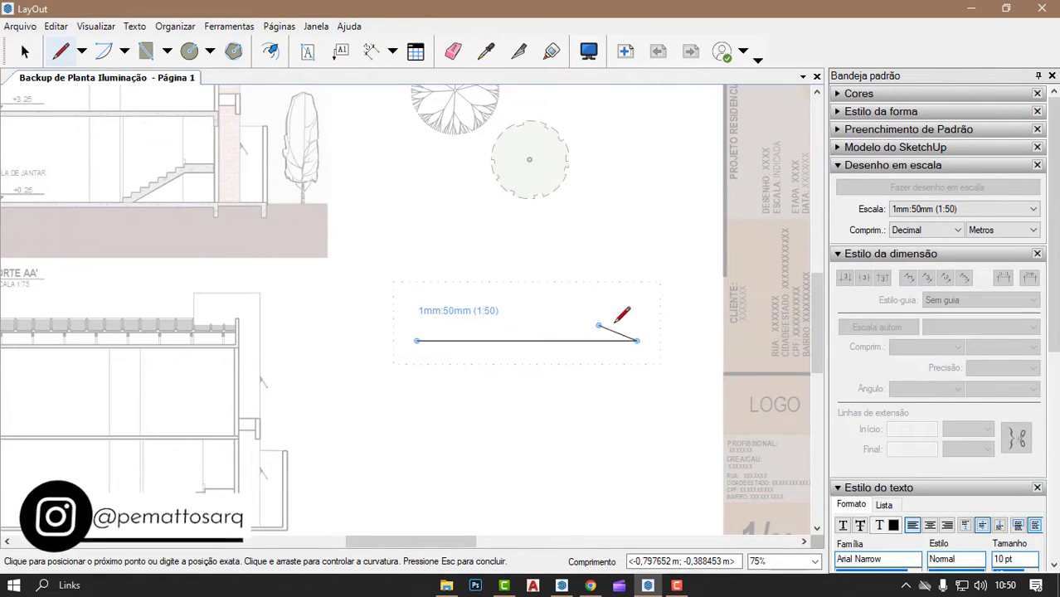
pyautogui.scroll(2, 637, 305)
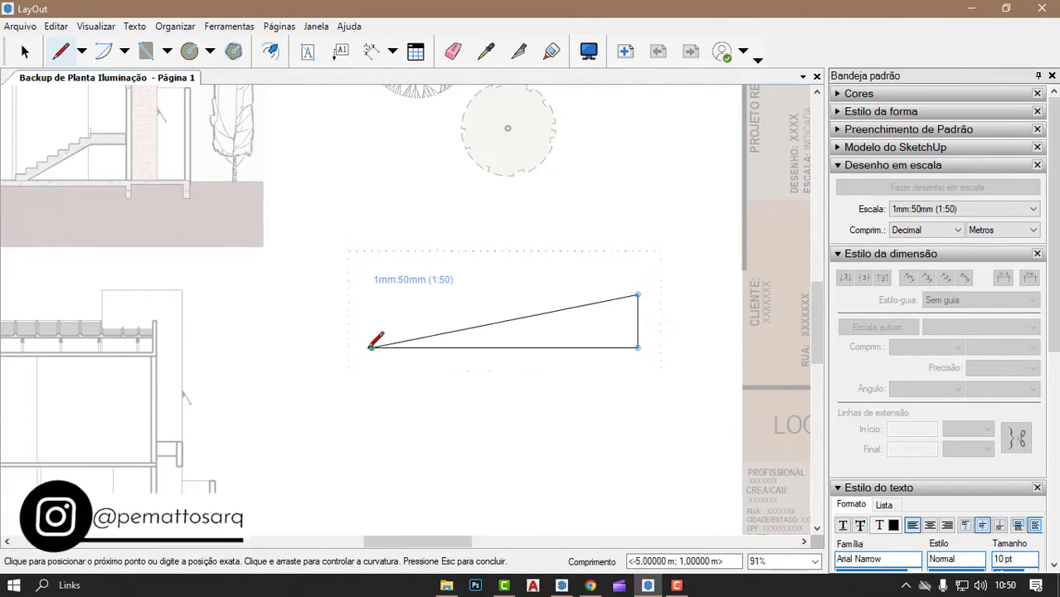
pyautogui.click(563, 580)
pyautogui.scroll(3, 356, 261)
# - Zoom and orbit around the flat roof slab and the brick box
pyautogui.scroll(3, 355, 260)
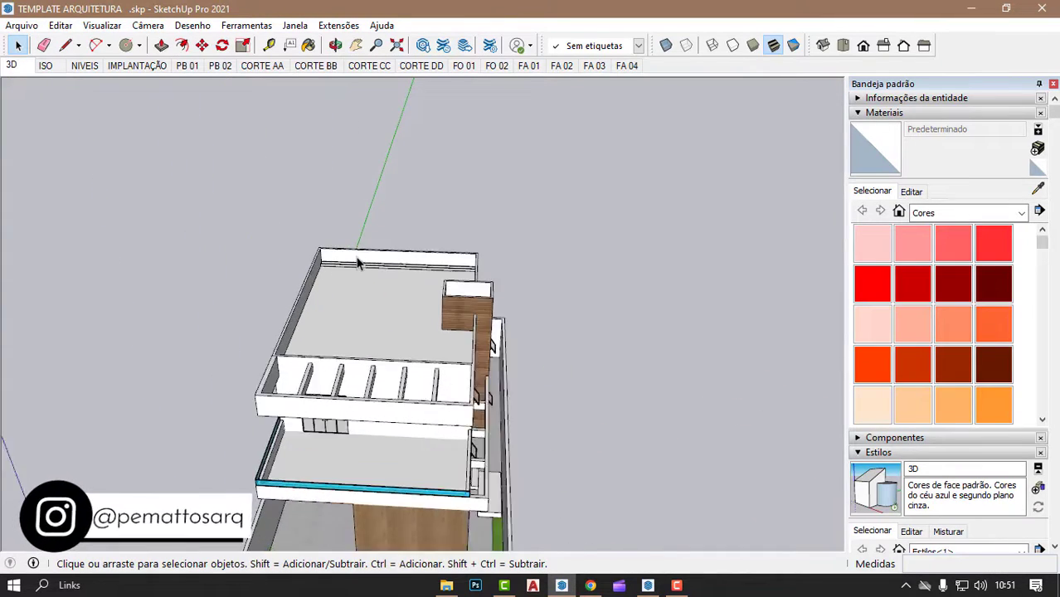
pyautogui.scroll(3, 347, 272)
pyautogui.click(349, 274)
pyautogui.press('Escape')
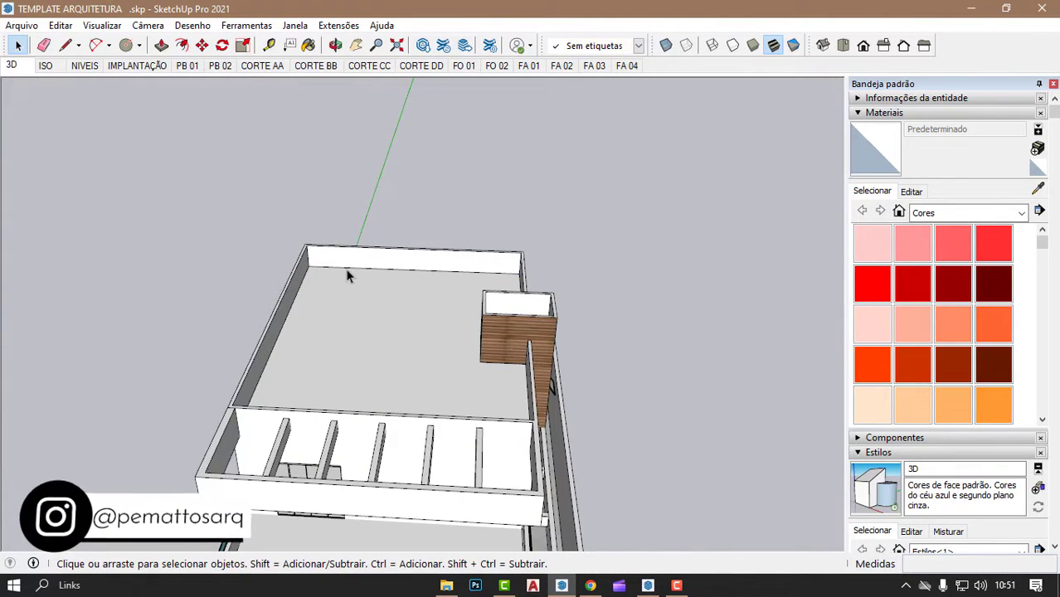
pyautogui.moveTo(343, 291)
pyautogui.mouseDown(button='middle')
pyautogui.moveTo(641, 345)
pyautogui.moveTo(431, 361)
pyautogui.mouseUp(button='middle')
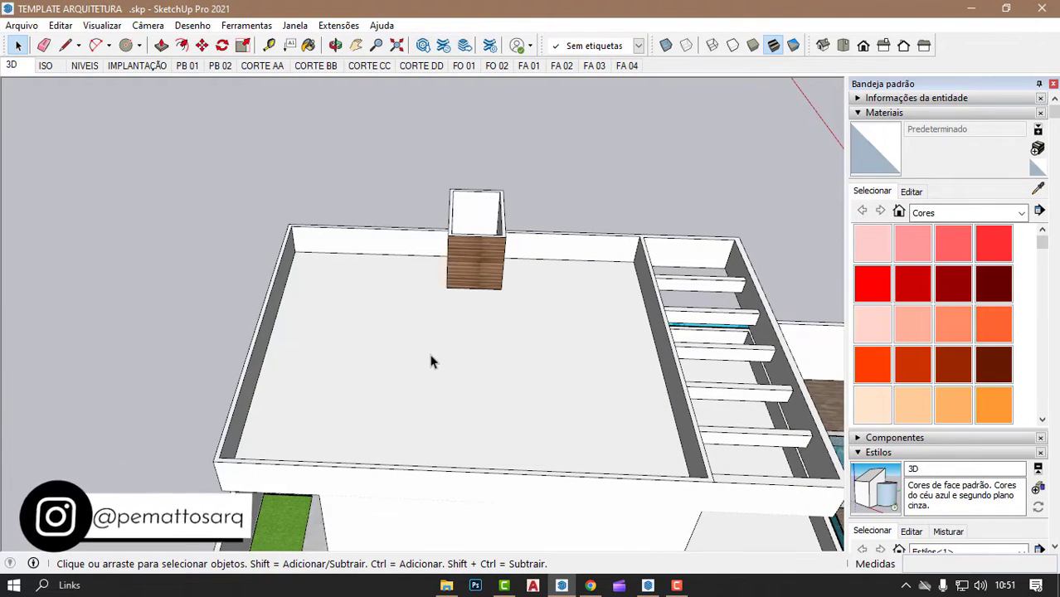
pyautogui.moveTo(409, 356)
pyautogui.mouseDown(button='middle')
pyautogui.moveTo(521, 374)
pyautogui.moveTo(603, 362)
pyautogui.moveTo(383, 362)
pyautogui.moveTo(564, 316)
pyautogui.mouseUp(button='middle')
pyautogui.scroll(-2, 527, 346)
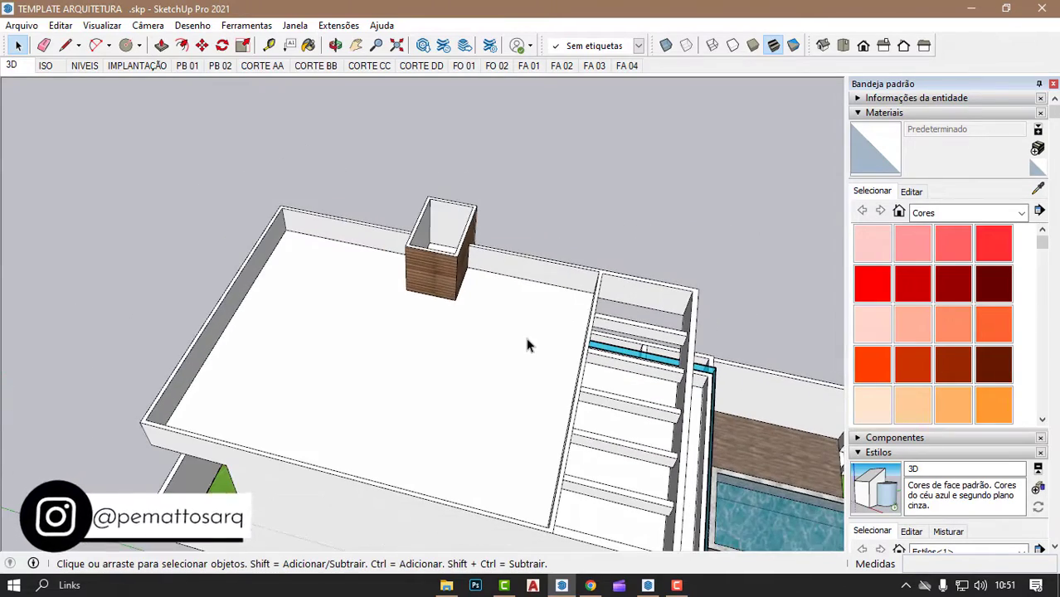
pyautogui.scroll(-3, 489, 340)
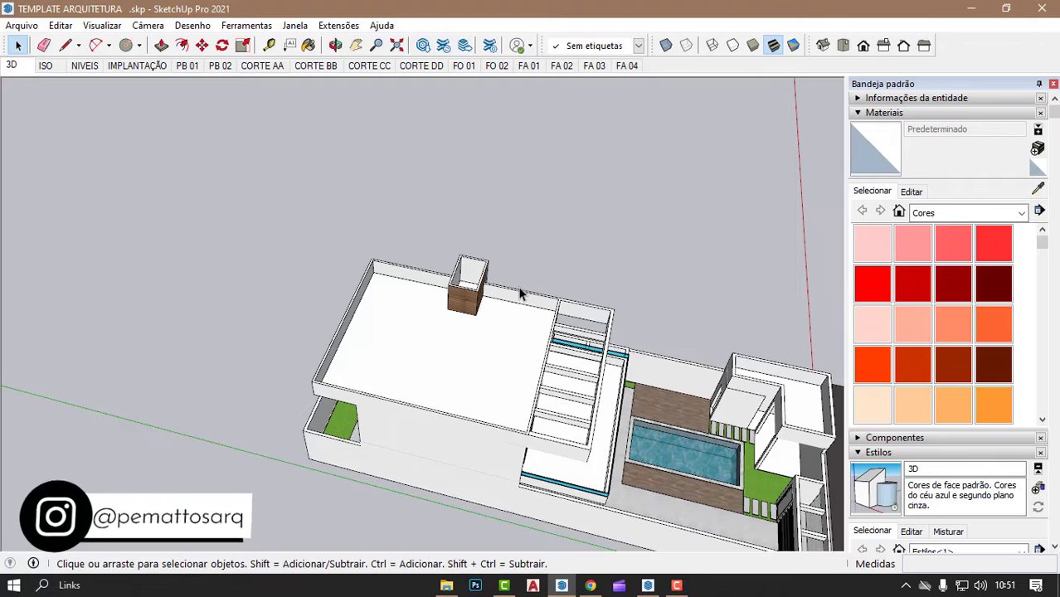
# - Glance at the LayOut section sheet, then return to SketchUp and open the Arquivo menu
pyautogui.click(648, 586)
pyautogui.scroll(1, 442, 331)
pyautogui.scroll(2, 412, 226)
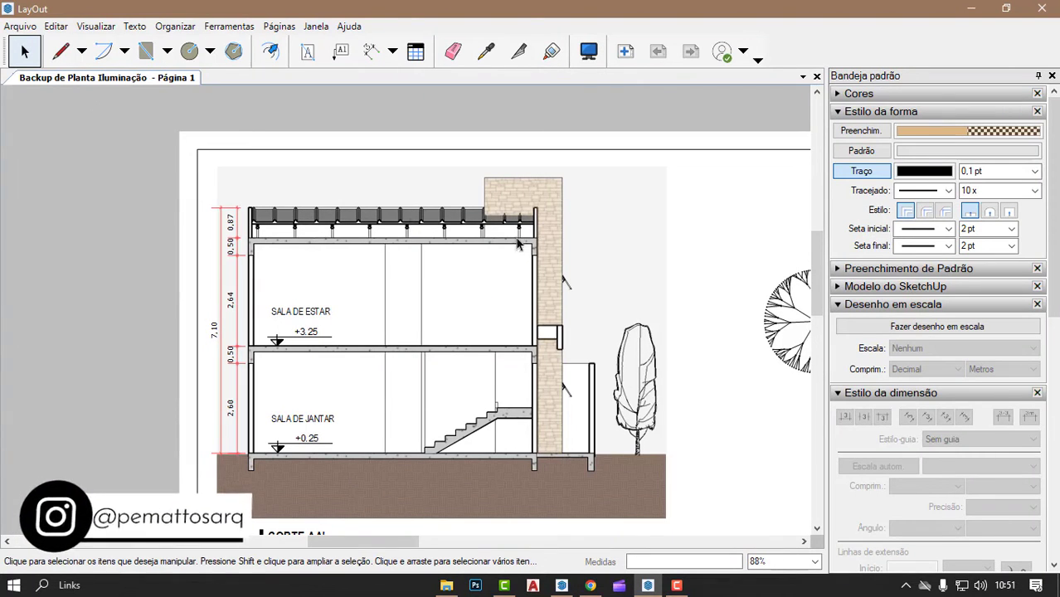
pyautogui.scroll(-2, 396, 264)
pyautogui.hotkey('alt', 'Tab')
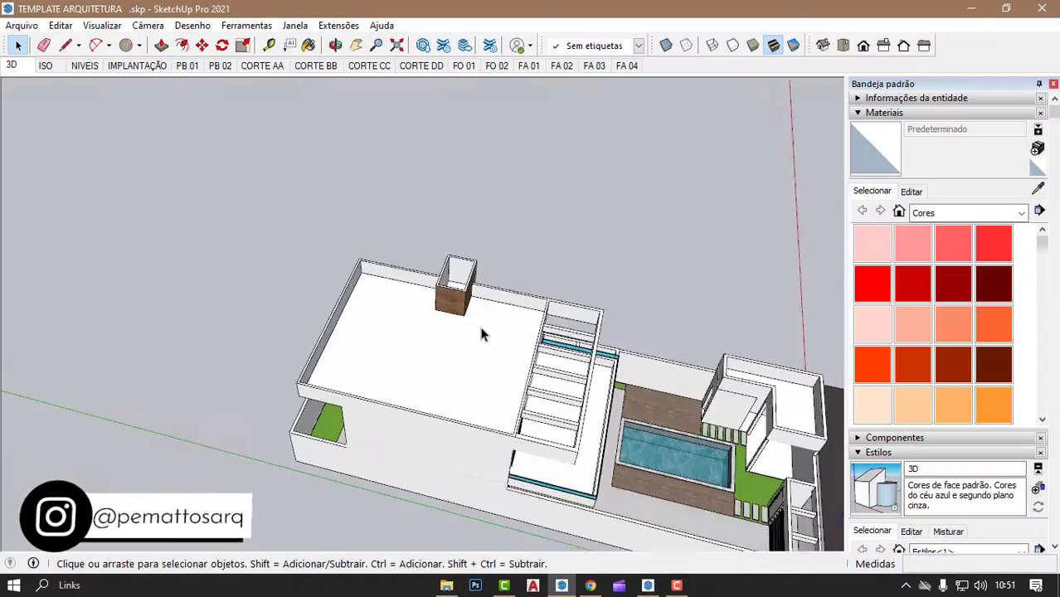
pyautogui.scroll(2, 478, 322)
pyautogui.click(22, 25)
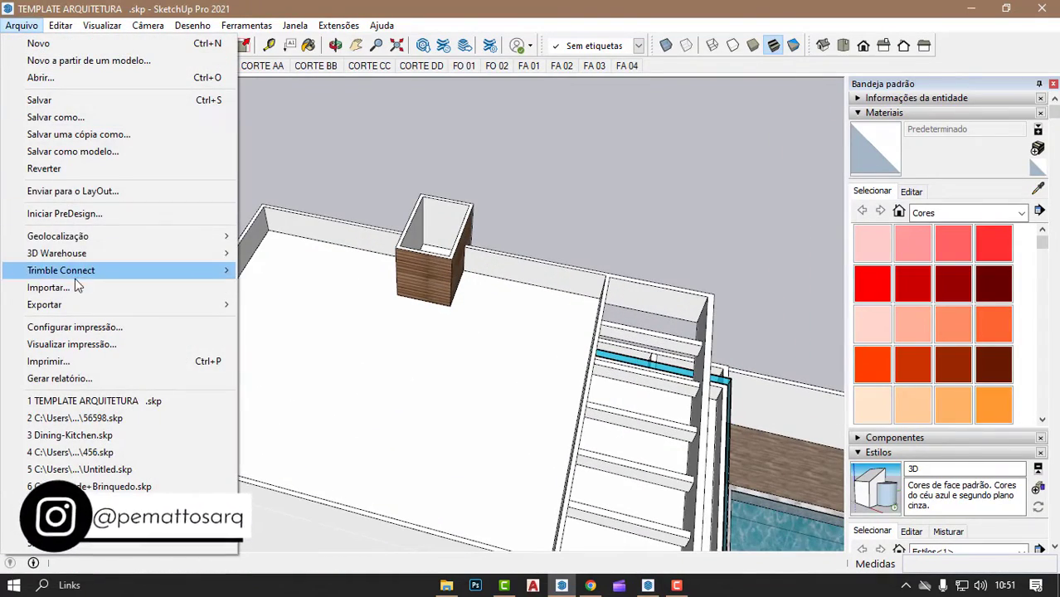
# - Import the Estrutura Metálica grid, CALHA gutter and estrutura_met posts, placing each near the terrace grid
pyautogui.click(133, 288)
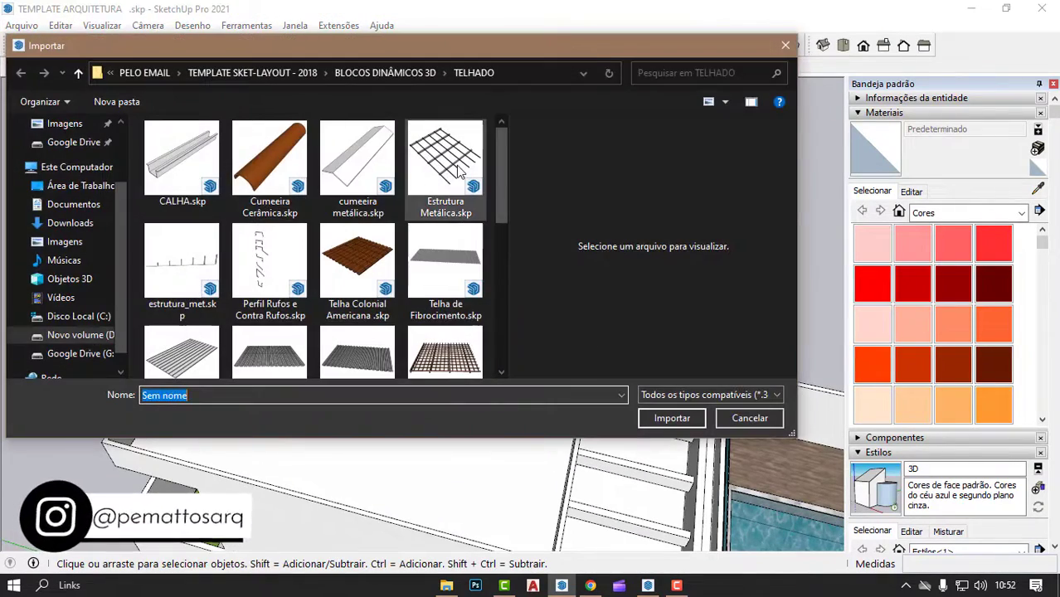
pyautogui.doubleClick(443, 162)
pyautogui.click(295, 373)
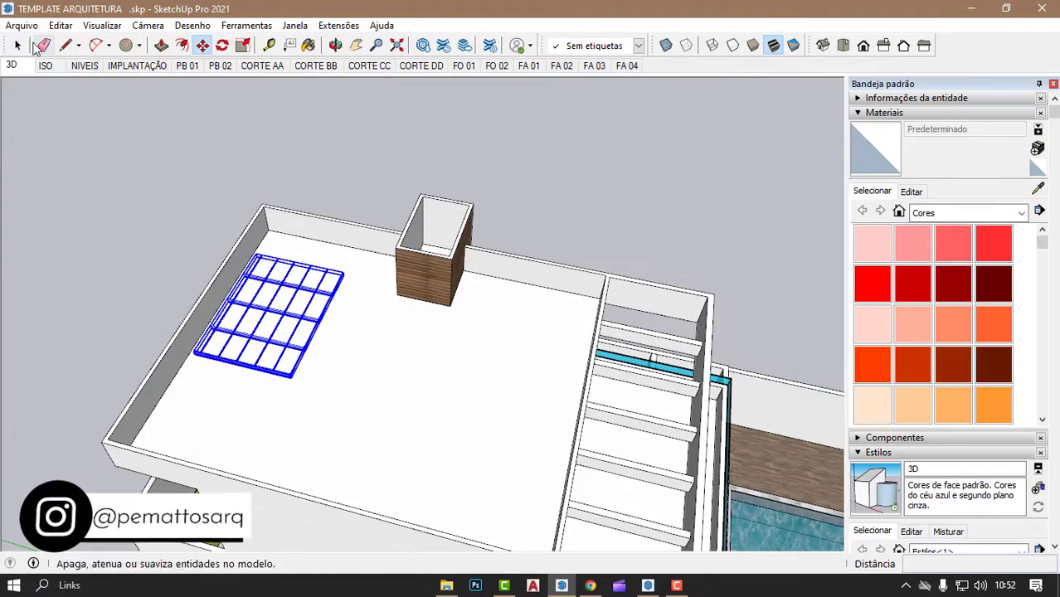
pyautogui.click(22, 25)
pyautogui.click(72, 289)
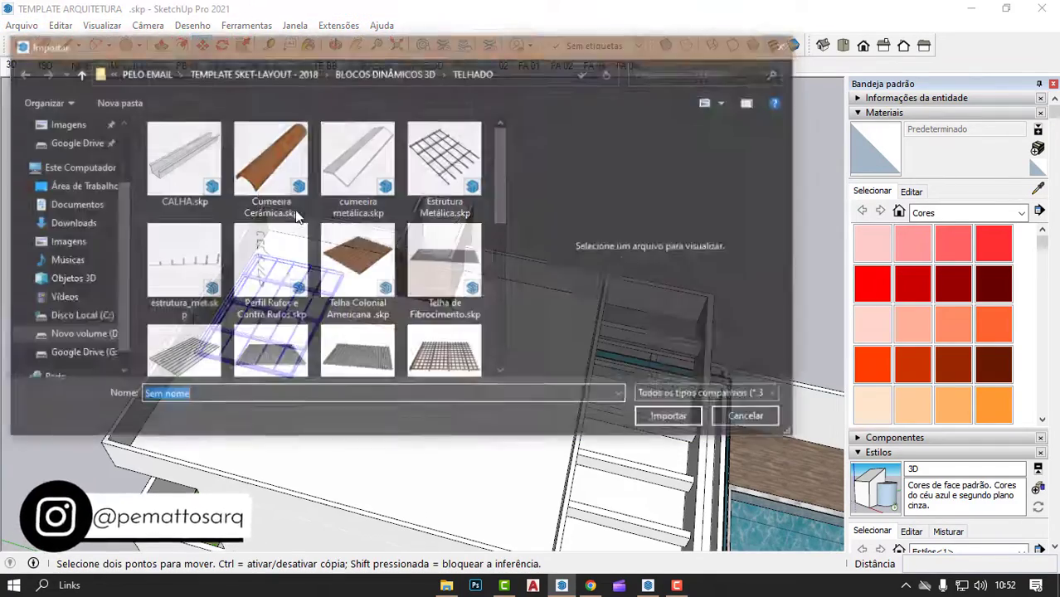
pyautogui.doubleClick(192, 162)
pyautogui.click(330, 401)
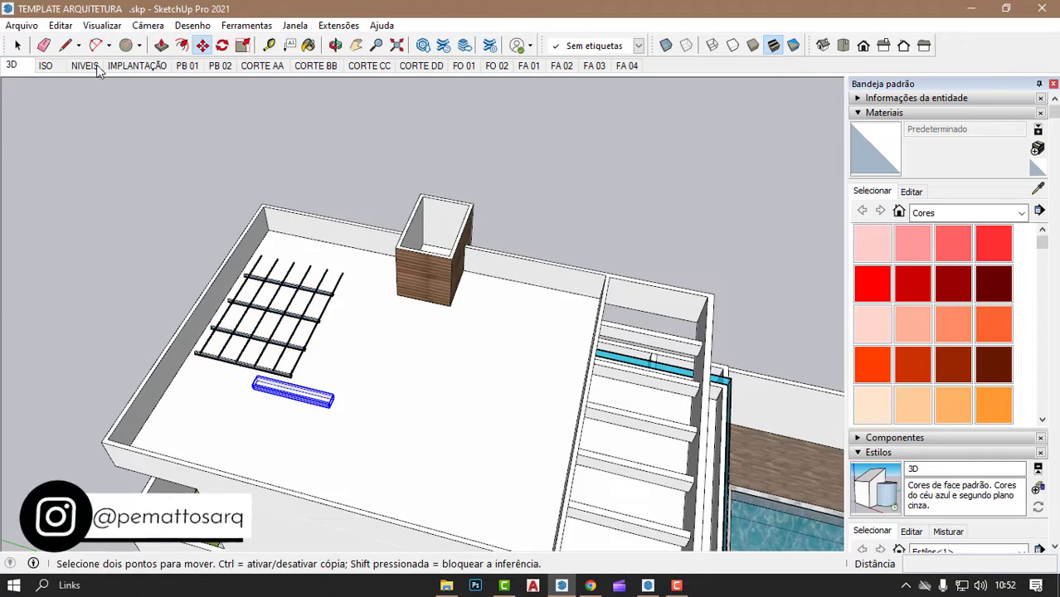
pyautogui.click(18, 26)
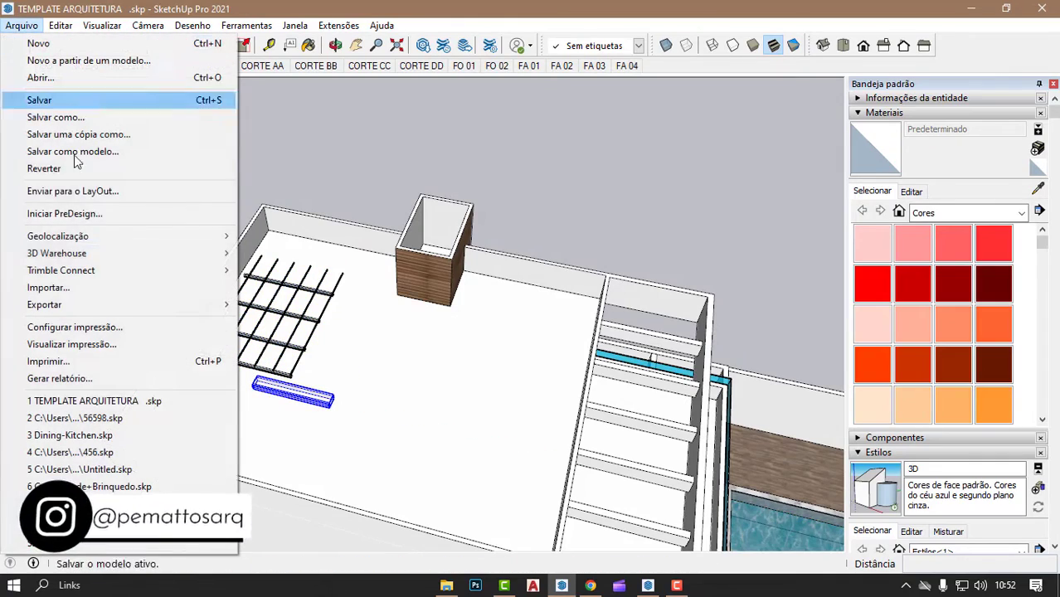
pyautogui.click(83, 288)
pyautogui.doubleClick(185, 261)
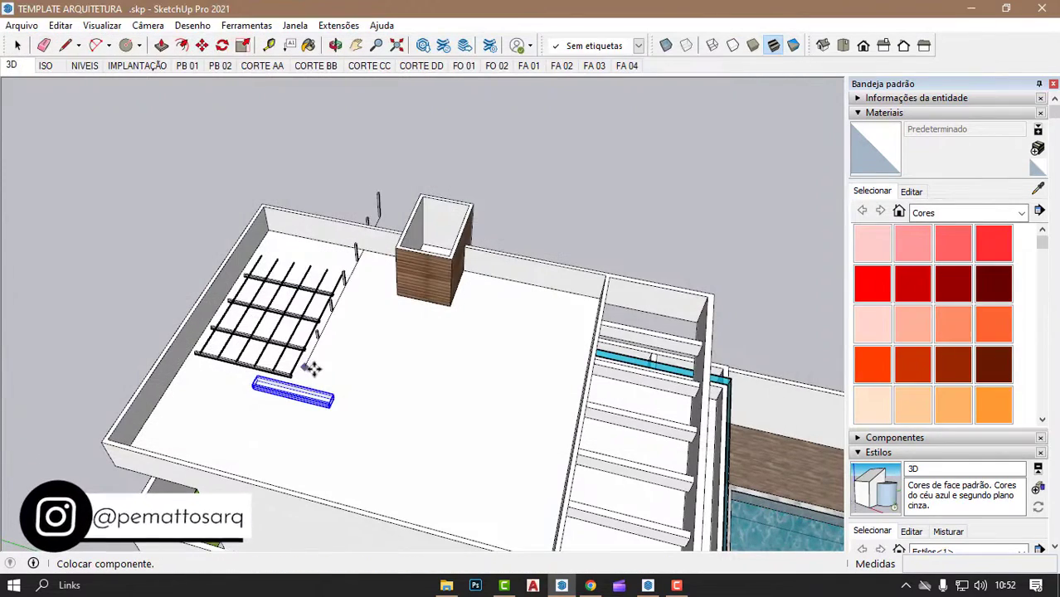
pyautogui.click(308, 382)
# - Cancel the Telha Trapezoidal Eternit roof and import the Telha Térmica Sanduiche panel instead
pyautogui.click(19, 26)
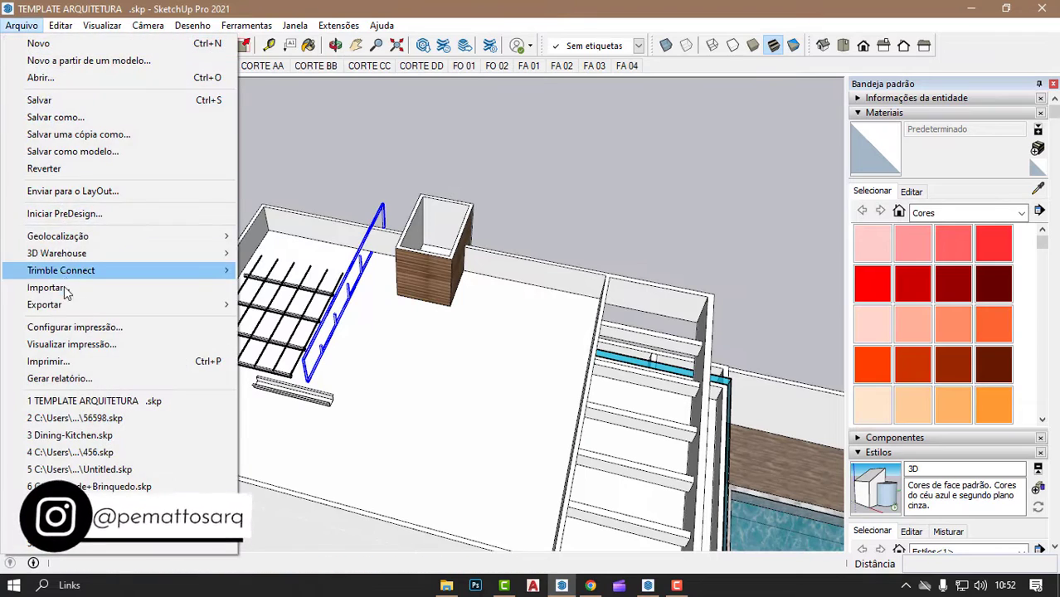
pyautogui.click(64, 287)
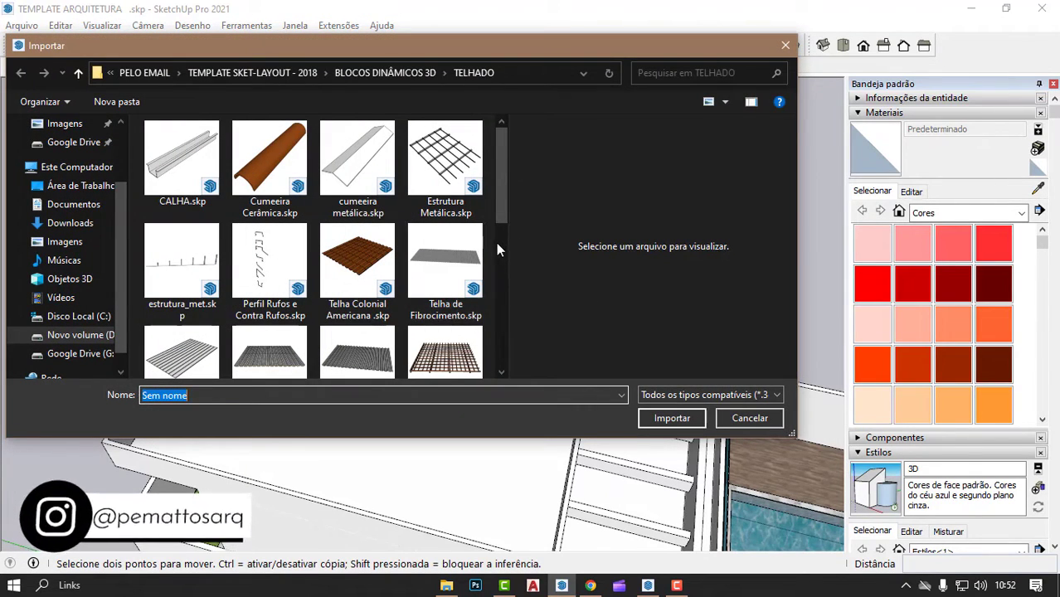
pyautogui.scroll(-2, 439, 248)
pyautogui.click(361, 186)
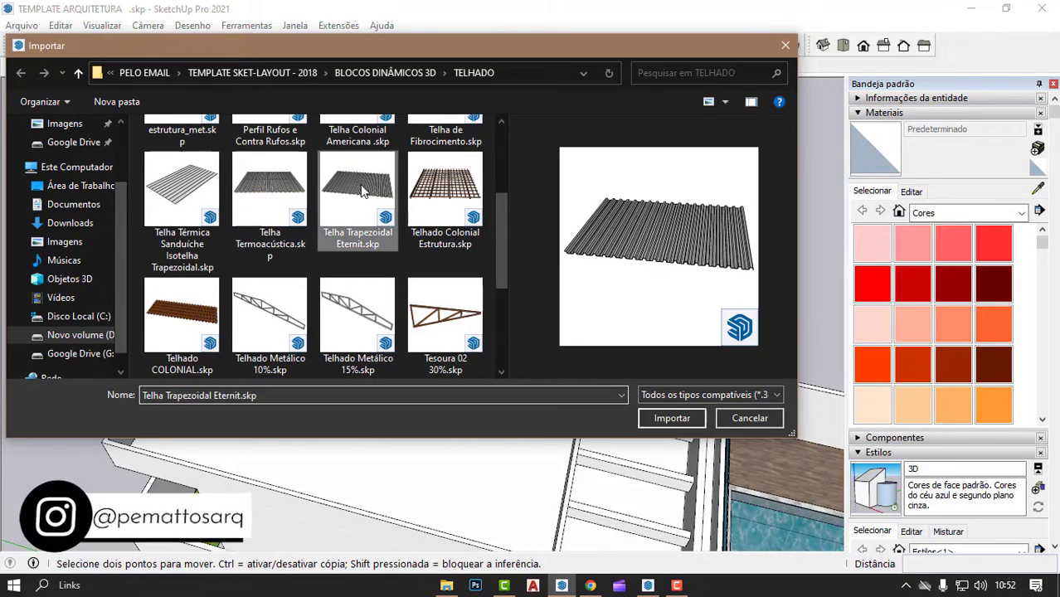
pyautogui.doubleClick(361, 190)
pyautogui.press('Escape')
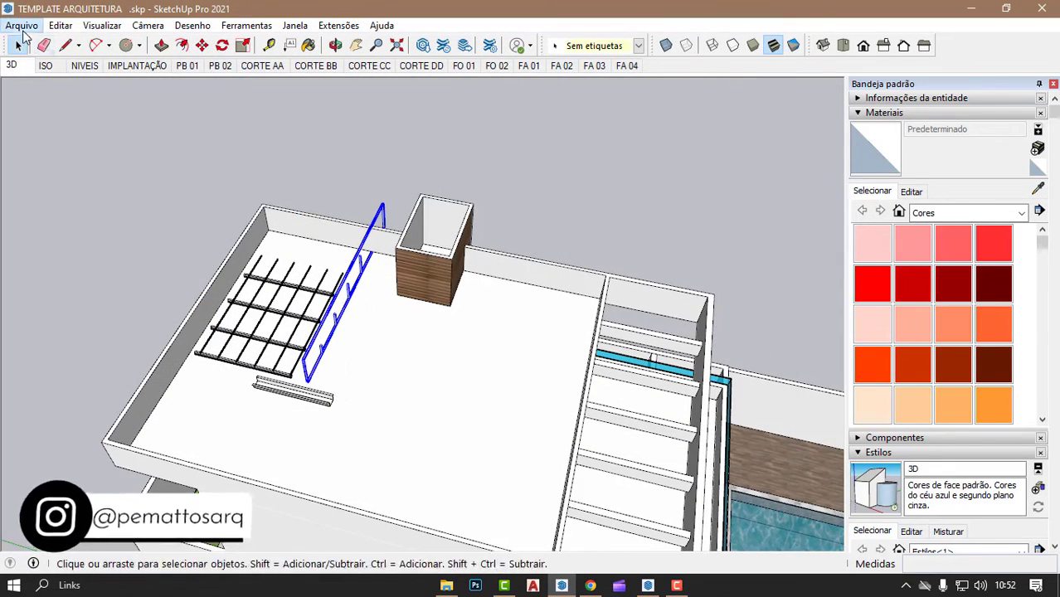
pyautogui.click(22, 28)
pyautogui.click(37, 290)
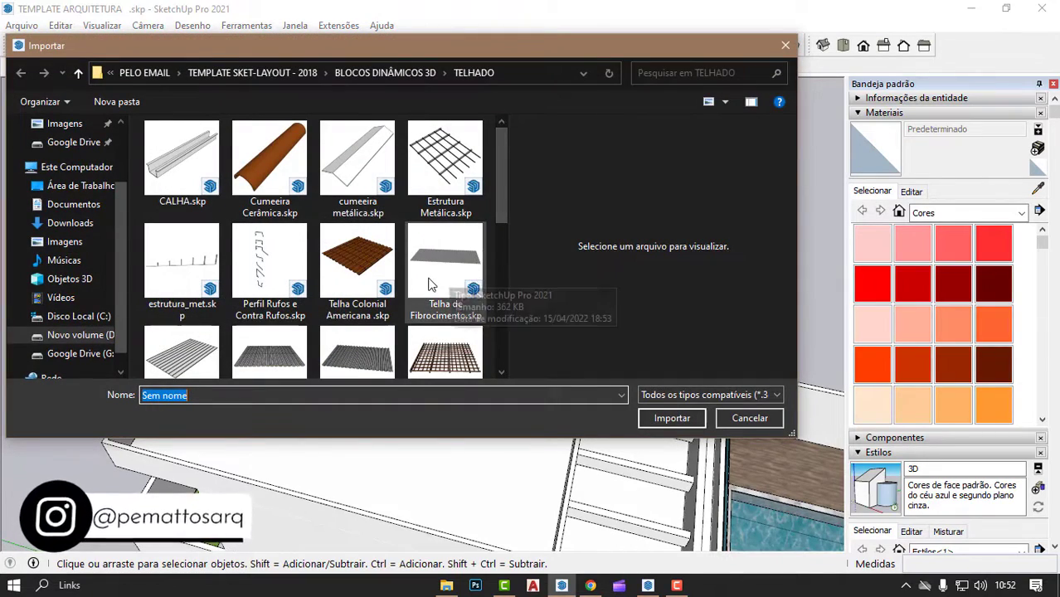
pyautogui.scroll(-1, 430, 284)
pyautogui.doubleClick(170, 278)
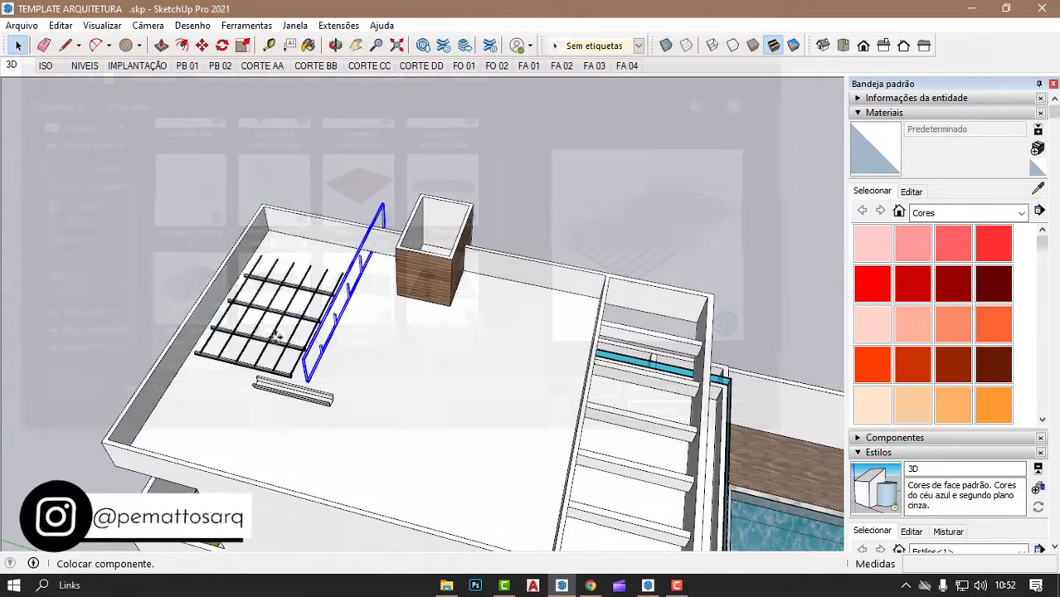
# - Place the sandwich roof panel over the terrace steel grid and reposition it
pyautogui.click(330, 369)
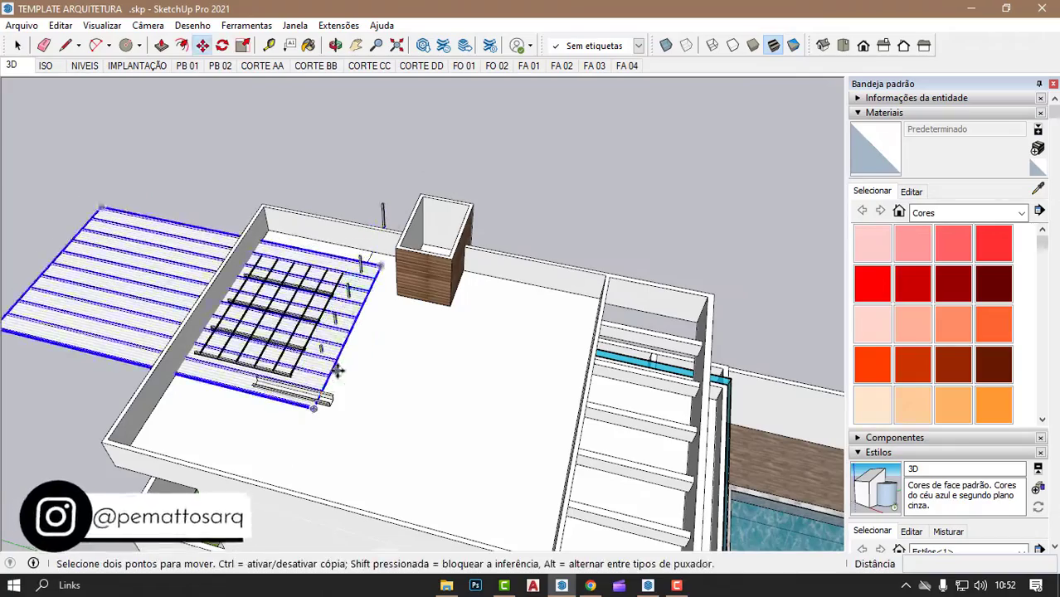
pyautogui.scroll(5, 336, 362)
pyautogui.moveTo(336, 363); pyautogui.dragTo(179, 303, button='middle')
pyautogui.scroll(-3, 247, 223)
pyautogui.scroll(2, 315, 247)
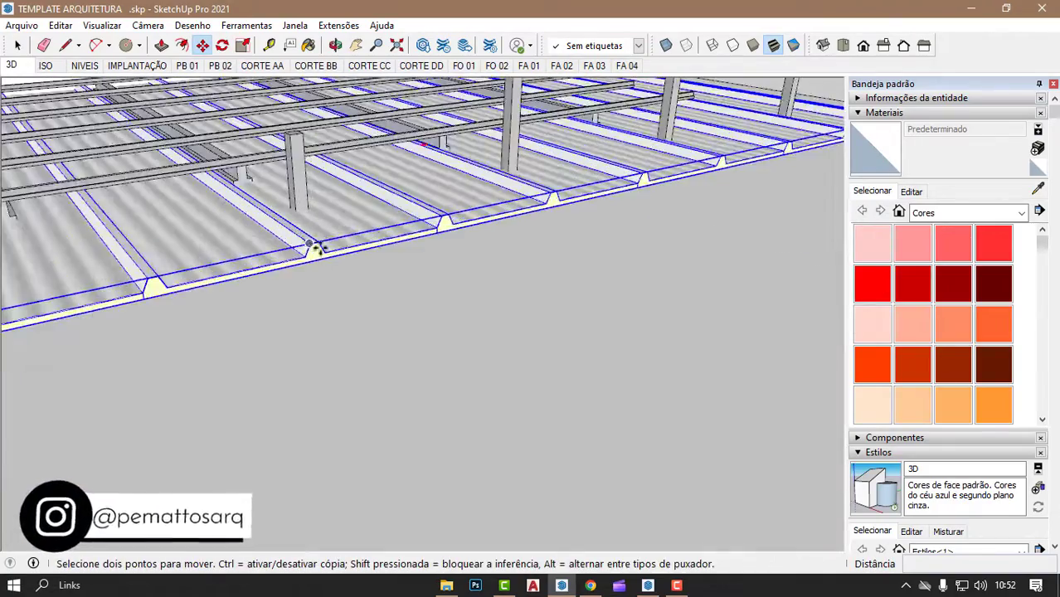
pyautogui.scroll(-3, 363, 362)
pyautogui.scroll(1, 329, 357)
pyautogui.scroll(-3, 329, 357)
pyautogui.moveTo(329, 357); pyautogui.dragTo(539, 336, button='middle')
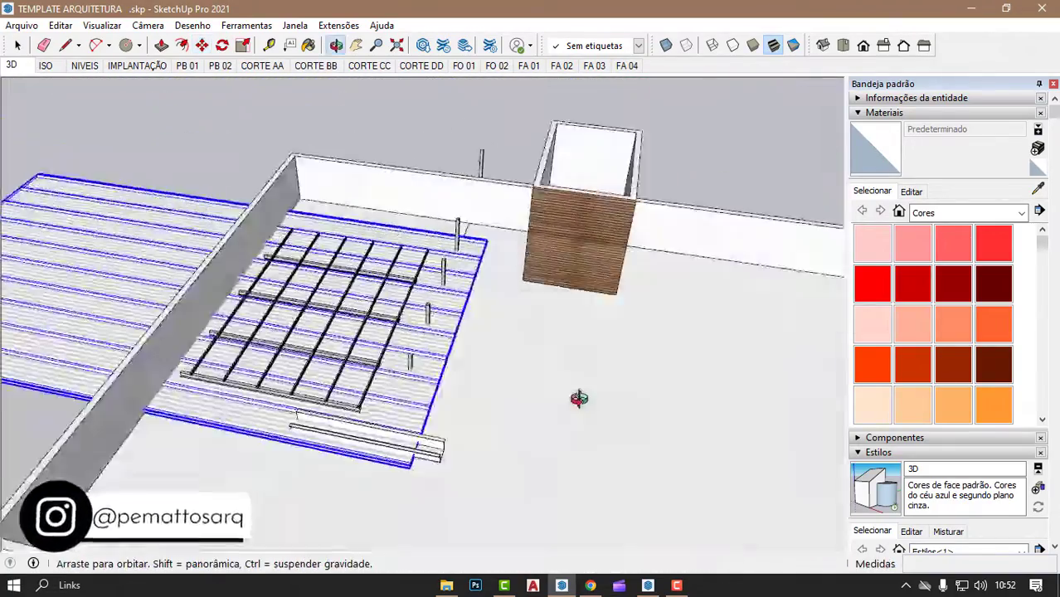
pyautogui.click(539, 336)
pyautogui.scroll(-2, 447, 257)
pyautogui.moveTo(446, 257)
pyautogui.mouseDown(button='middle')
pyautogui.moveTo(454, 336)
pyautogui.moveTo(565, 423)
pyautogui.mouseUp(button='middle')
pyautogui.scroll(2, 381, 429)
pyautogui.press('space')
# - Rotate the CALHA gutter so it runs the other way
pyautogui.click(381, 428)
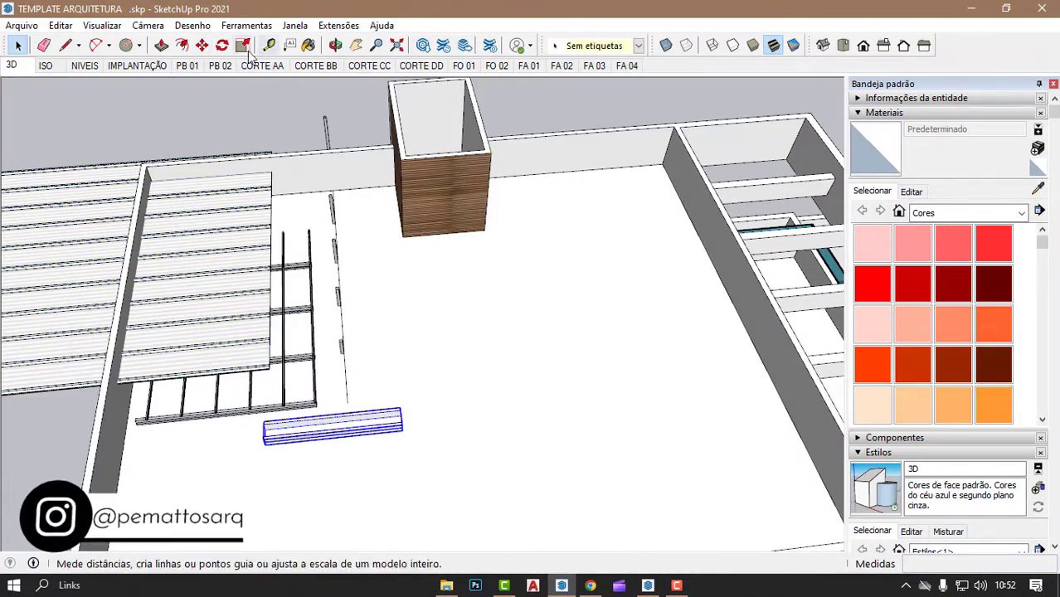
pyautogui.click(222, 45)
pyautogui.click(472, 291)
pyautogui.click(486, 352)
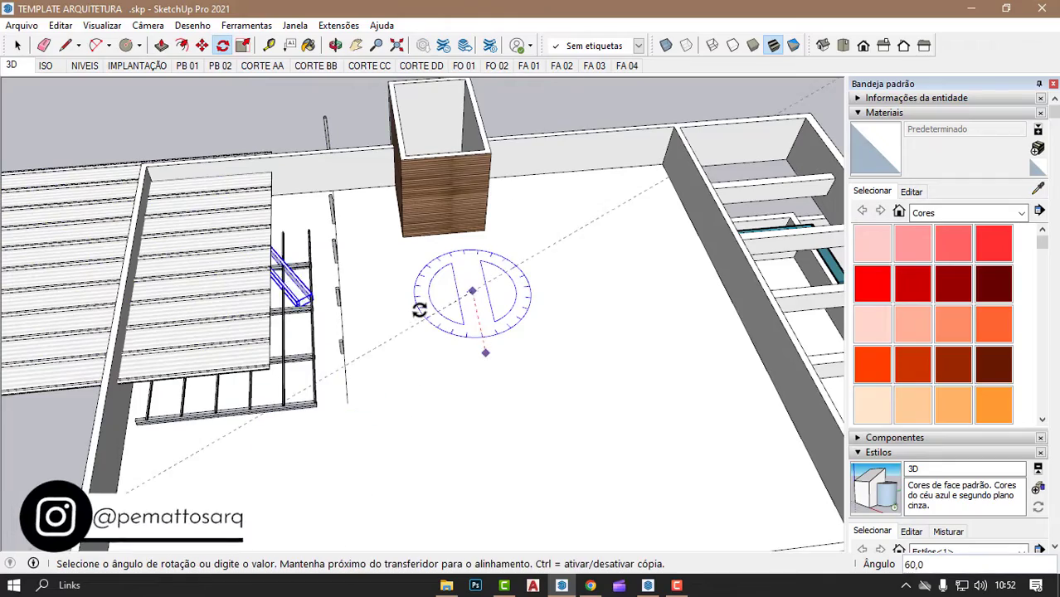
pyautogui.click(415, 297)
pyautogui.scroll(-2, 415, 297)
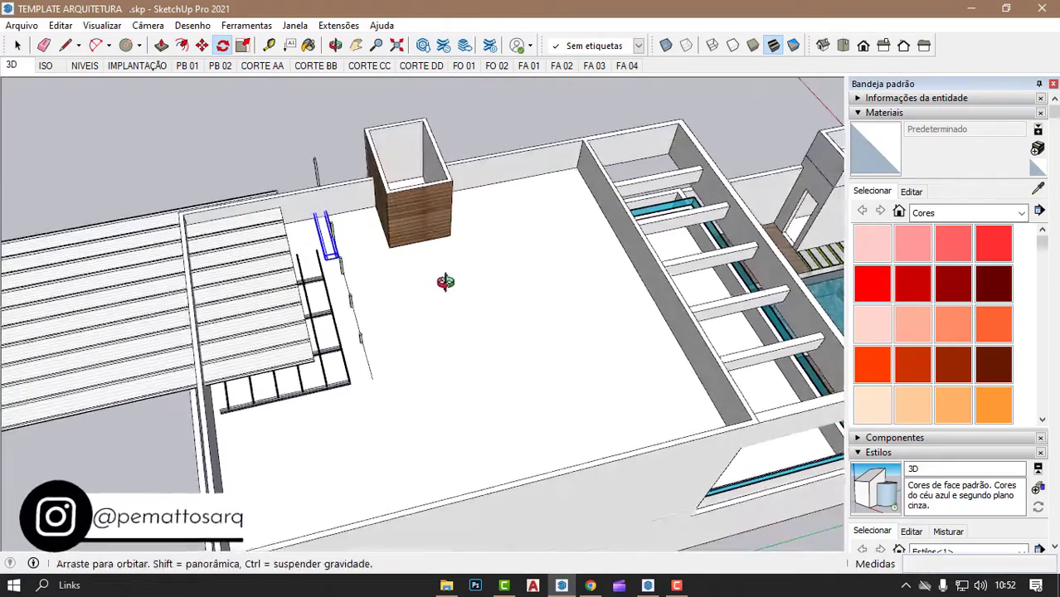
# - Move the CALHA gutter onto the far terrace wall, against its corner
pyautogui.moveTo(349, 244); pyautogui.dragTo(438, 280, button='middle')
pyautogui.press('m')
pyautogui.click(416, 283)
pyautogui.scroll(2, 548, 208)
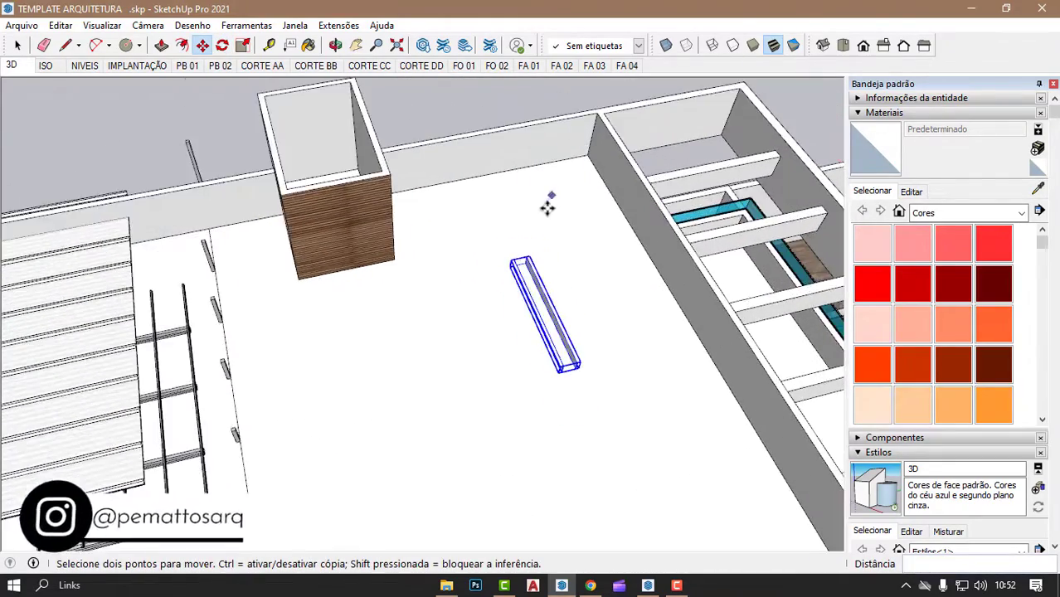
pyautogui.scroll(3, 513, 294)
pyautogui.moveTo(521, 286); pyautogui.dragTo(601, 131, button='middle')
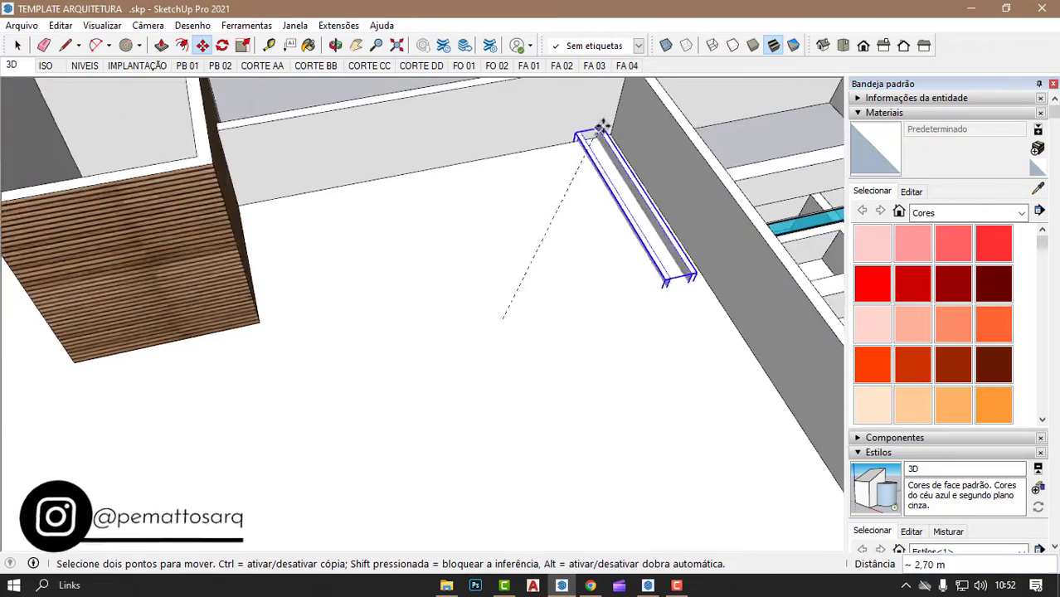
pyautogui.moveTo(571, 186)
pyautogui.mouseDown(button='middle')
pyautogui.moveTo(601, 76)
pyautogui.moveTo(613, 170)
pyautogui.moveTo(695, 123)
pyautogui.moveTo(546, 123)
pyautogui.mouseUp(button='middle')
pyautogui.scroll(3, 547, 123)
pyautogui.scroll(2, 649, 230)
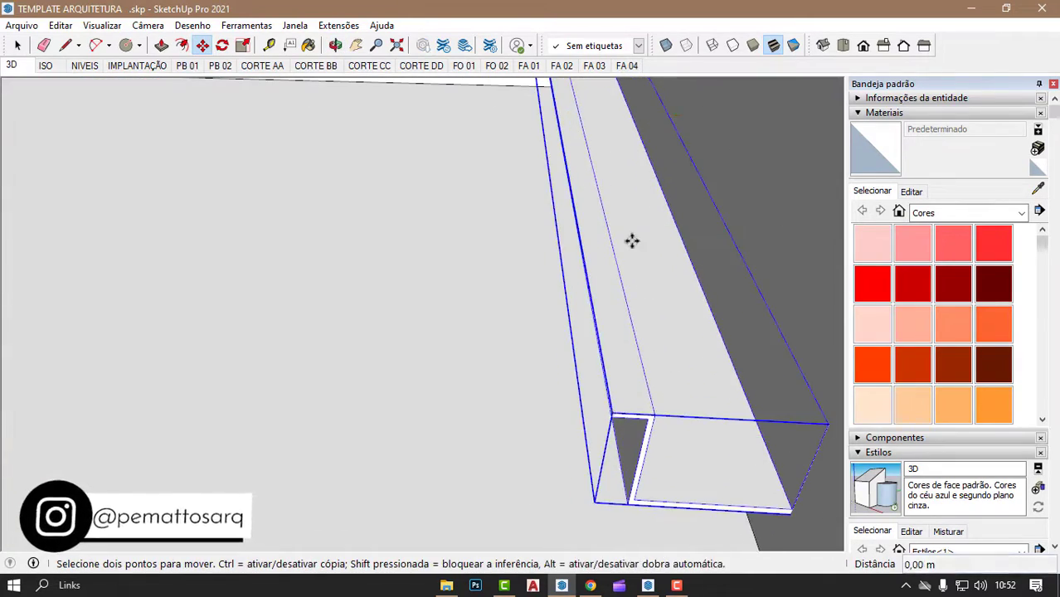
pyautogui.scroll(-1, 632, 239)
pyautogui.scroll(-2, 625, 239)
pyautogui.moveTo(562, 212)
pyautogui.mouseDown(button='middle')
pyautogui.moveTo(681, 194)
pyautogui.moveTo(776, 205)
pyautogui.mouseUp(button='middle')
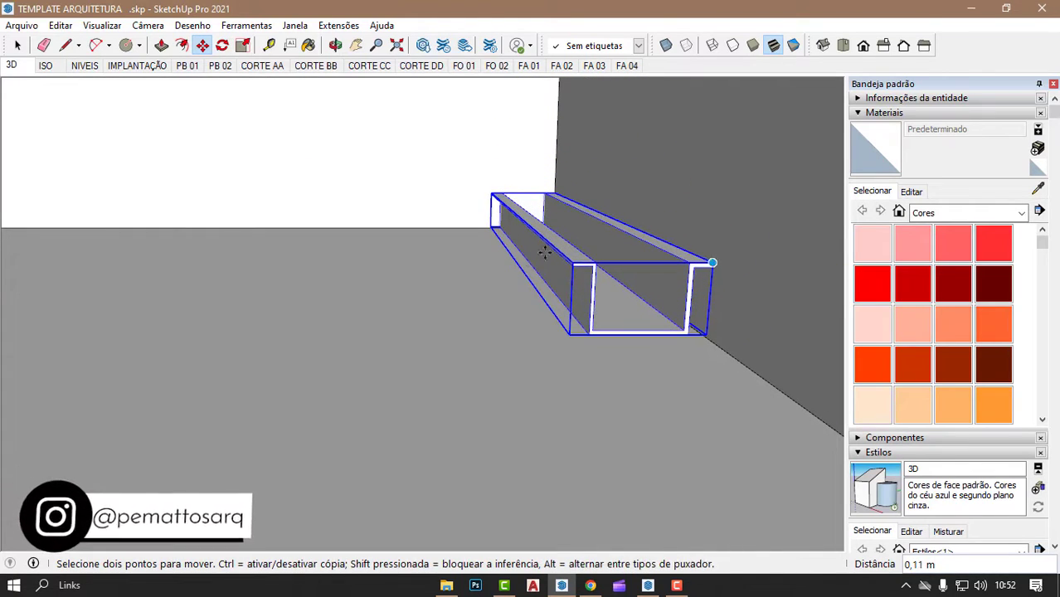
pyautogui.moveTo(710, 264)
pyautogui.mouseDown(button='middle')
pyautogui.moveTo(634, 355)
pyautogui.moveTo(435, 267)
pyautogui.mouseUp(button='middle')
pyautogui.scroll(-3, 435, 267)
pyautogui.scroll(-3, 386, 210)
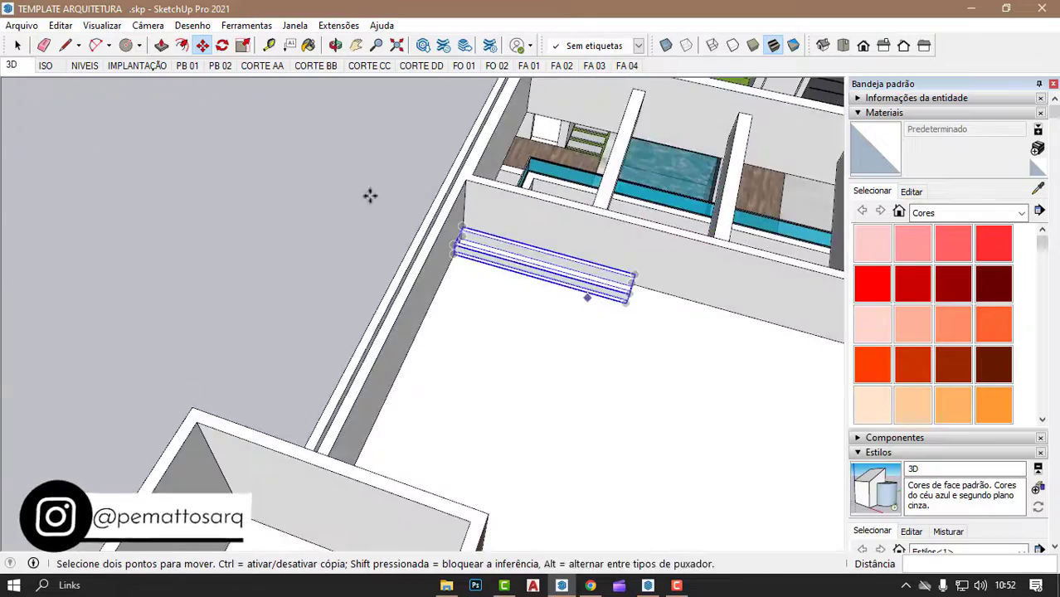
pyautogui.scroll(-2, 369, 195)
pyautogui.scroll(6, 390, 208)
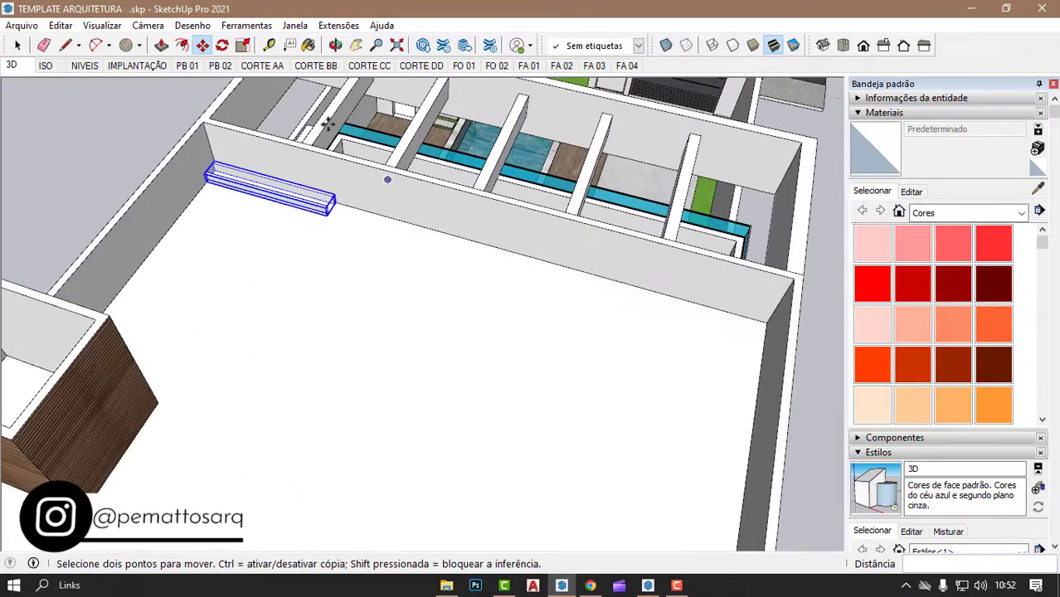
# - Start a Tape Measure guide at the wall corner, then cancel it
pyautogui.click(268, 45)
pyautogui.click(180, 215)
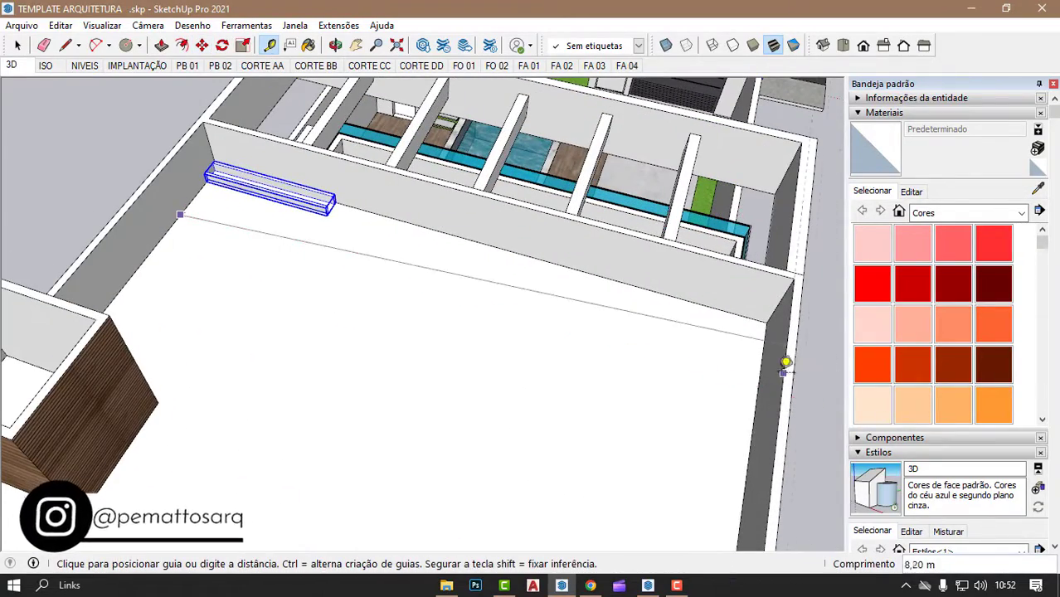
pyautogui.press('space')
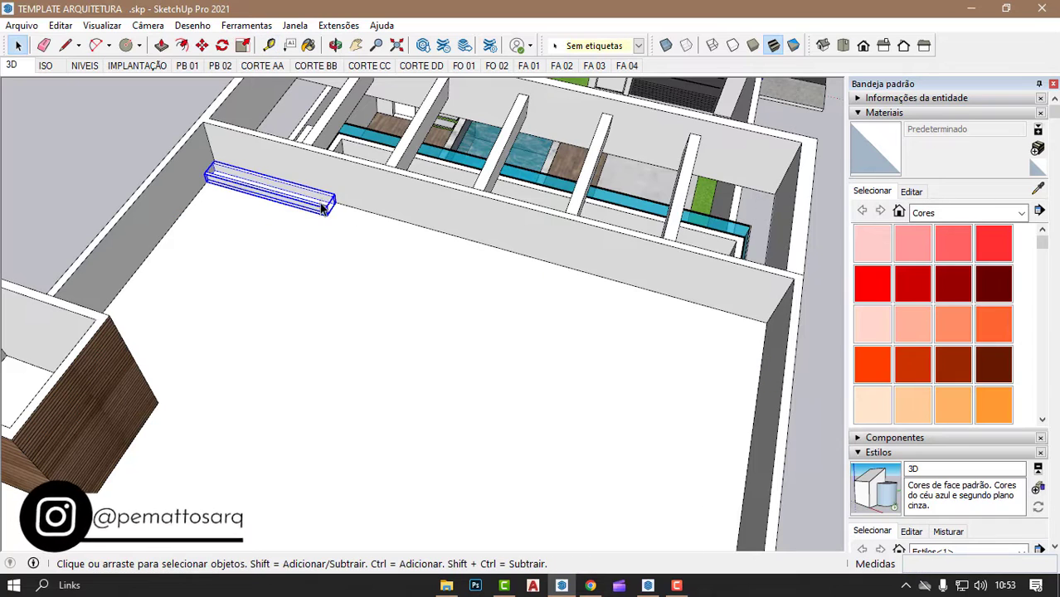
# - Set the gutter's Comprimento to 8,15 m in its dynamic component options
pyautogui.rightClick(323, 208)
pyautogui.moveTo(399, 563)
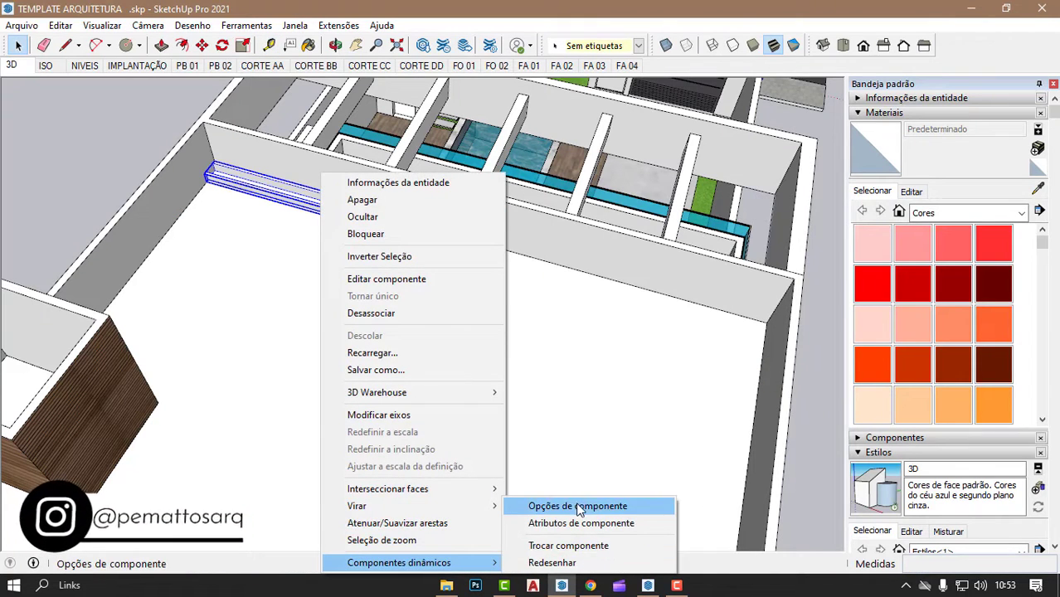
pyautogui.click(579, 508)
pyautogui.write('8,15')
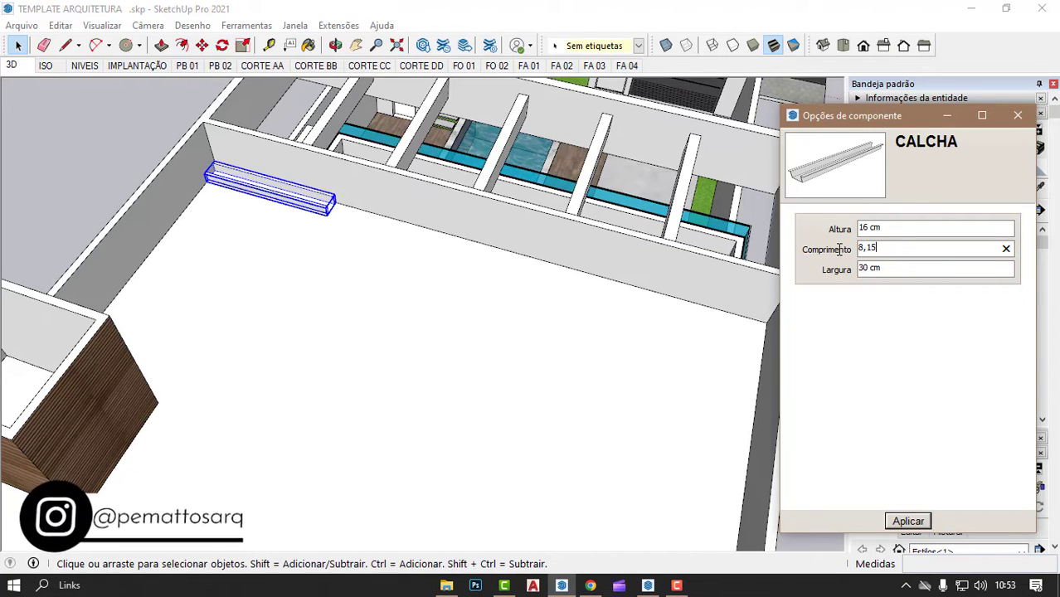
pyautogui.press('Return')
pyautogui.click(1018, 116)
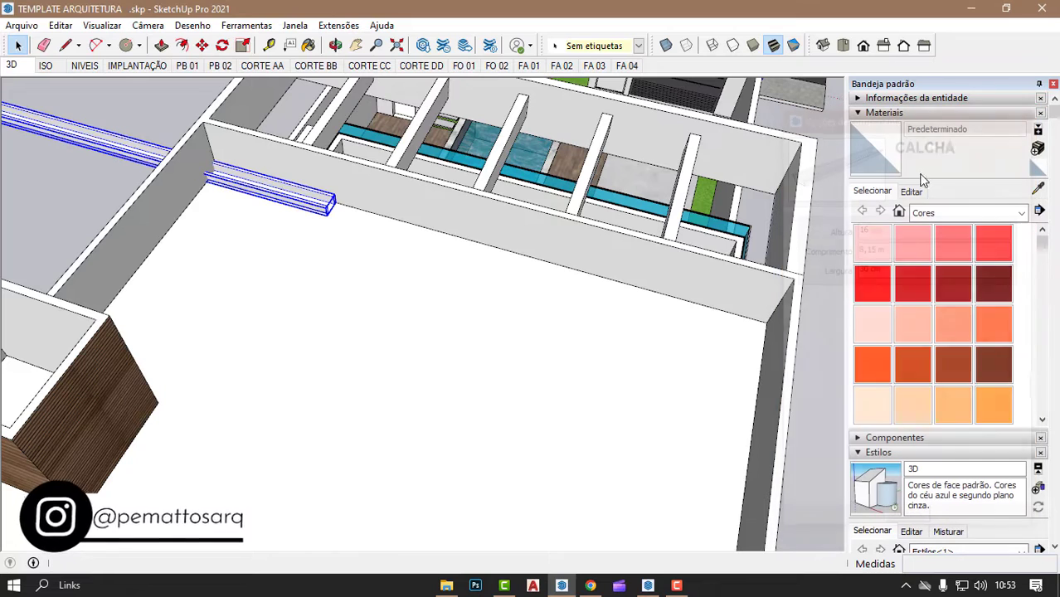
# - Fit the lengthened gutter into the parapet wall's corner
pyautogui.press('m')
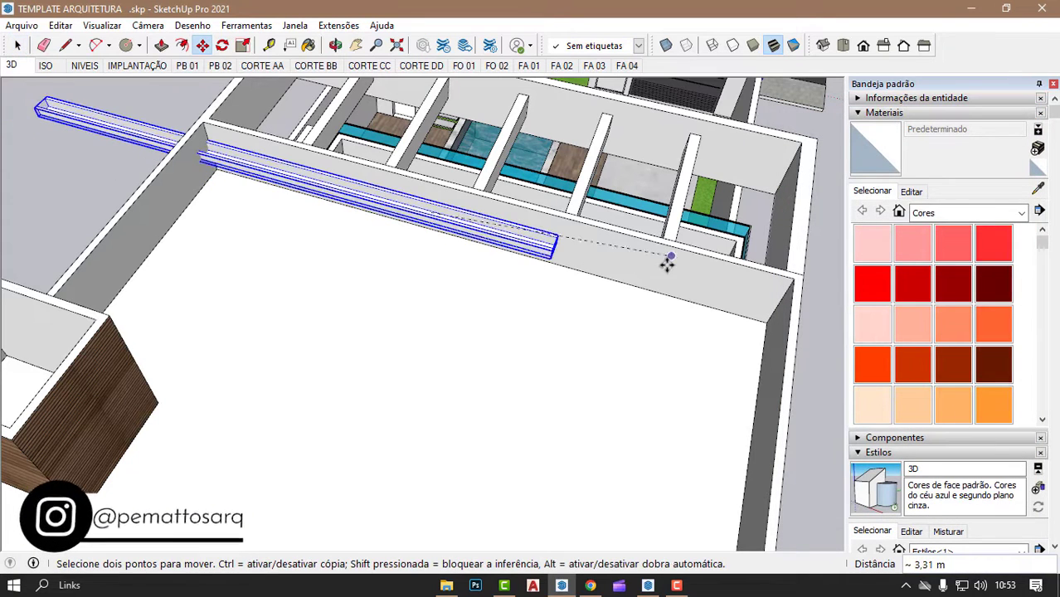
pyautogui.click(778, 306)
pyautogui.moveTo(701, 303); pyautogui.dragTo(786, 180, button='middle')
pyautogui.scroll(3, 733, 199)
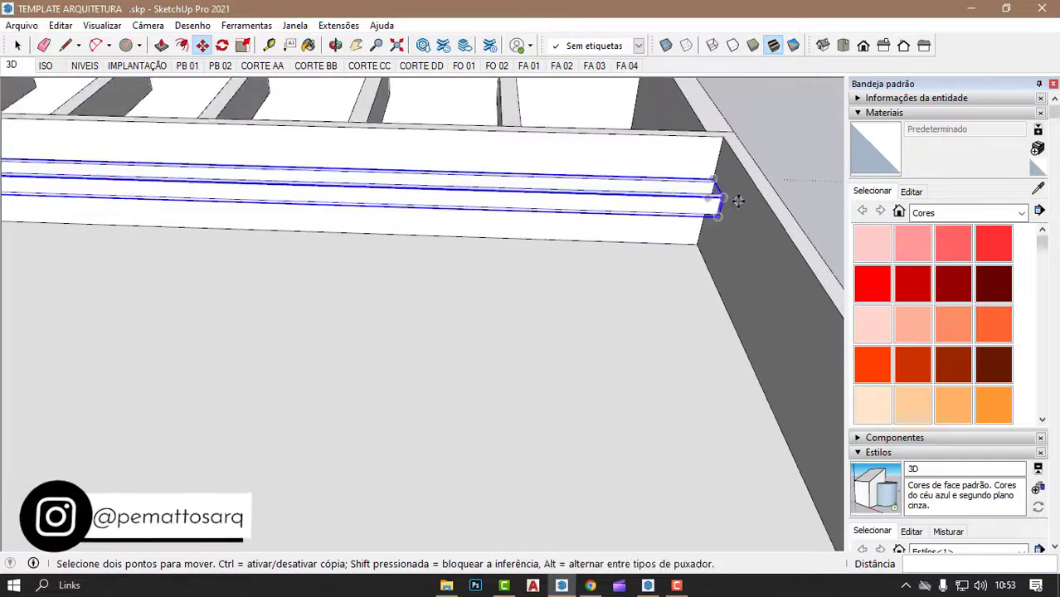
pyautogui.click(725, 198)
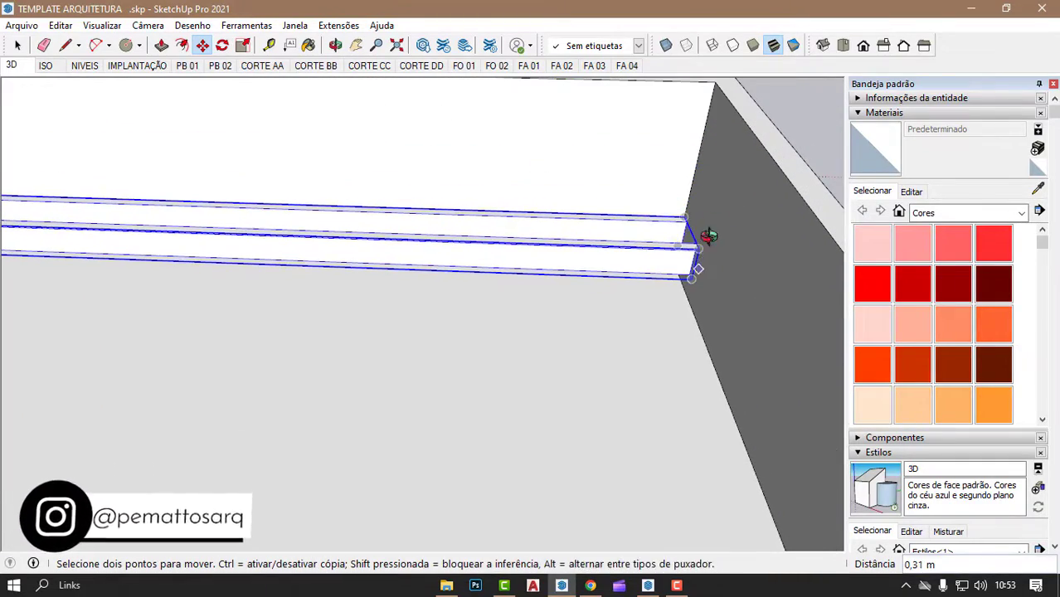
pyautogui.click(705, 237)
pyautogui.moveTo(705, 236); pyautogui.dragTo(710, 192, button='middle')
pyautogui.click(705, 233)
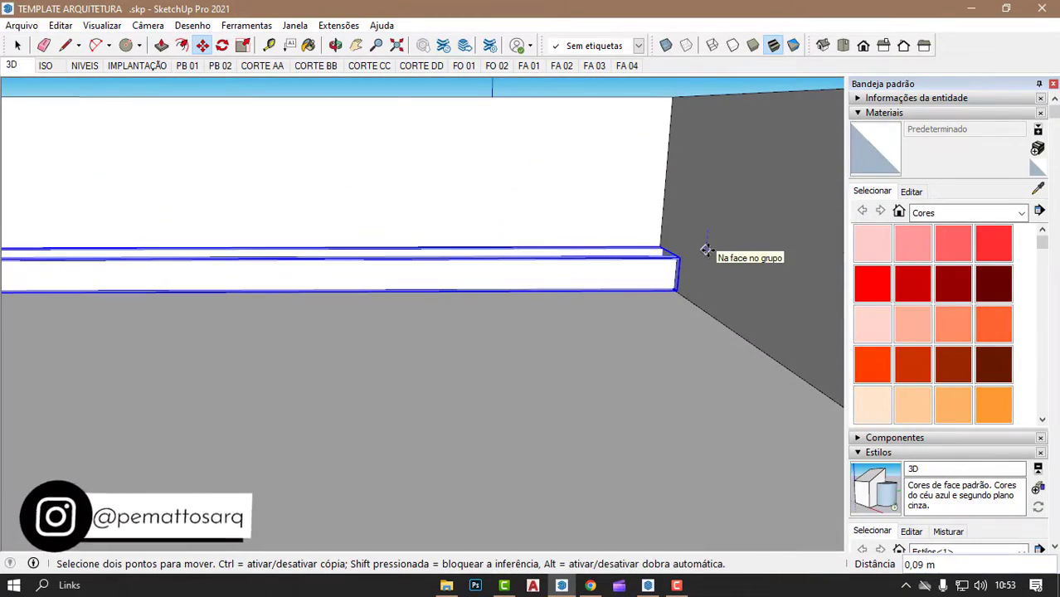
pyautogui.scroll(-1, 645, 257)
pyautogui.scroll(-5, 646, 257)
pyautogui.moveTo(752, 355)
pyautogui.mouseDown(button='middle')
pyautogui.moveTo(375, 245)
pyautogui.moveTo(716, 326)
pyautogui.moveTo(573, 256)
pyautogui.mouseUp(button='middle')
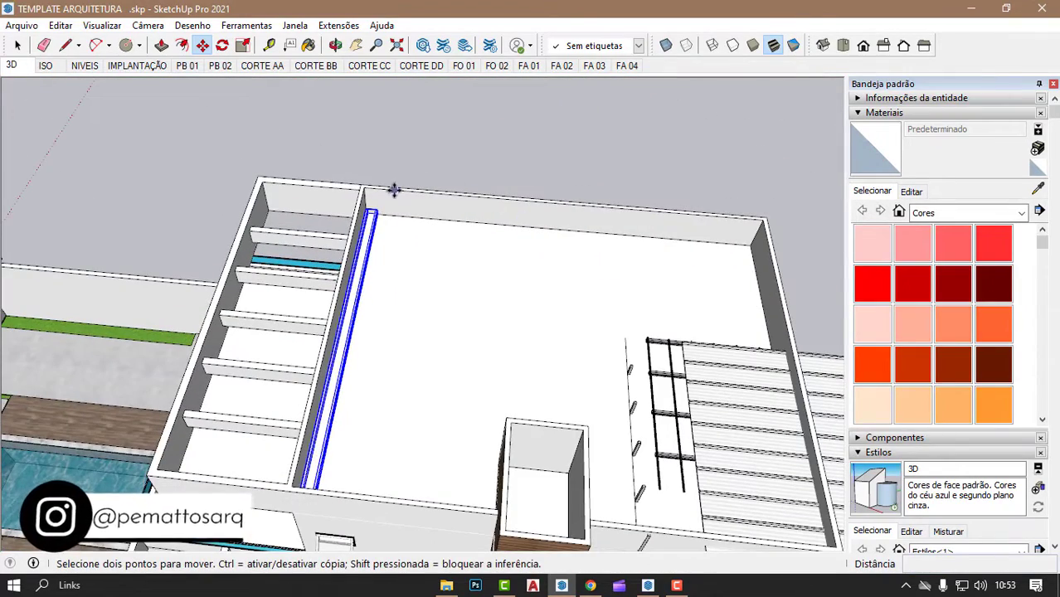
# - Copy the beam to the opposite wall corner and nudge the copy 0,46 m along the wall
pyautogui.press('ctrl')
pyautogui.click(390, 190)
pyautogui.click(778, 219)
pyautogui.scroll(3, 788, 232)
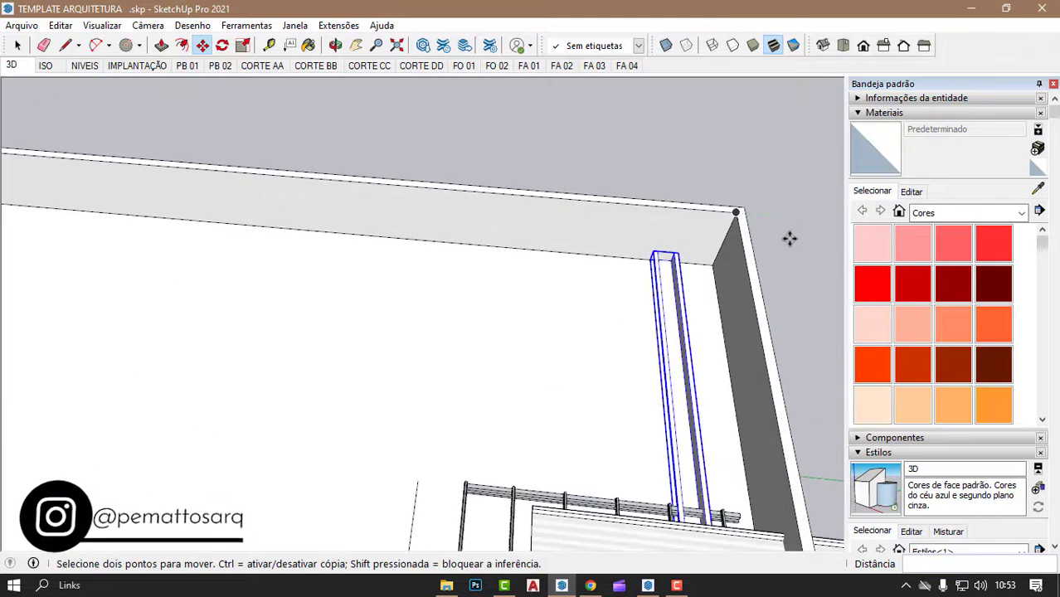
pyautogui.scroll(3, 720, 267)
pyautogui.click(377, 202)
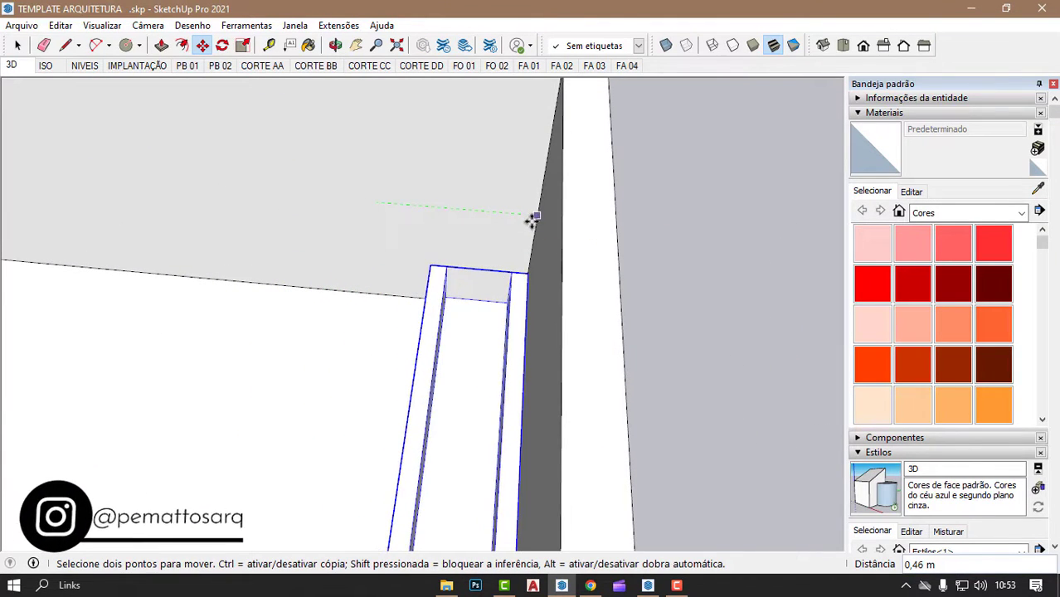
pyautogui.click(530, 222)
pyautogui.scroll(-2, 581, 262)
pyautogui.scroll(-2, 581, 262)
pyautogui.scroll(-3, 596, 246)
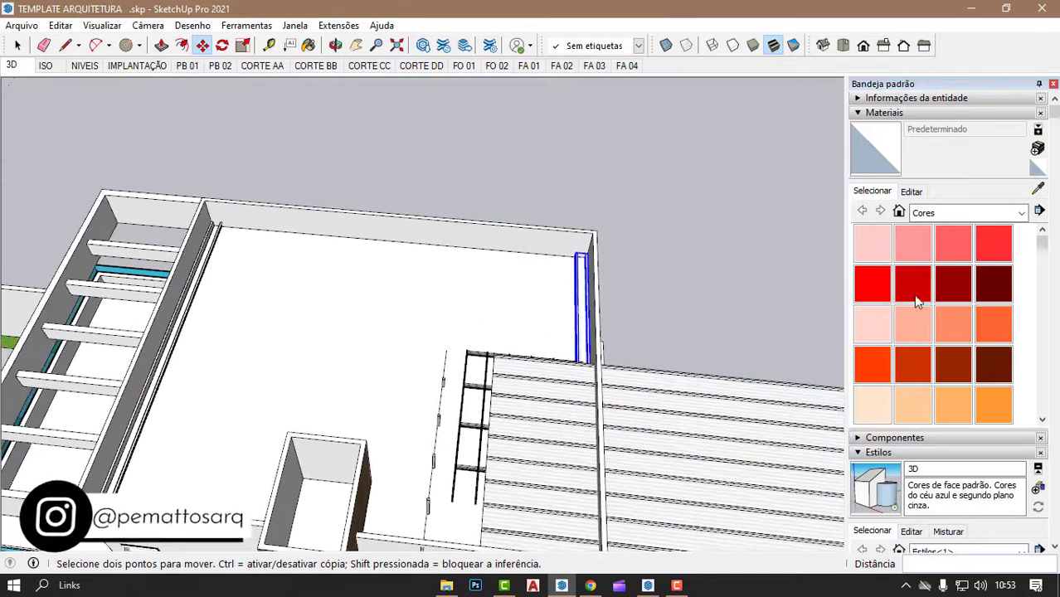
pyautogui.scroll(-5, 918, 300)
pyautogui.scroll(-5, 962, 311)
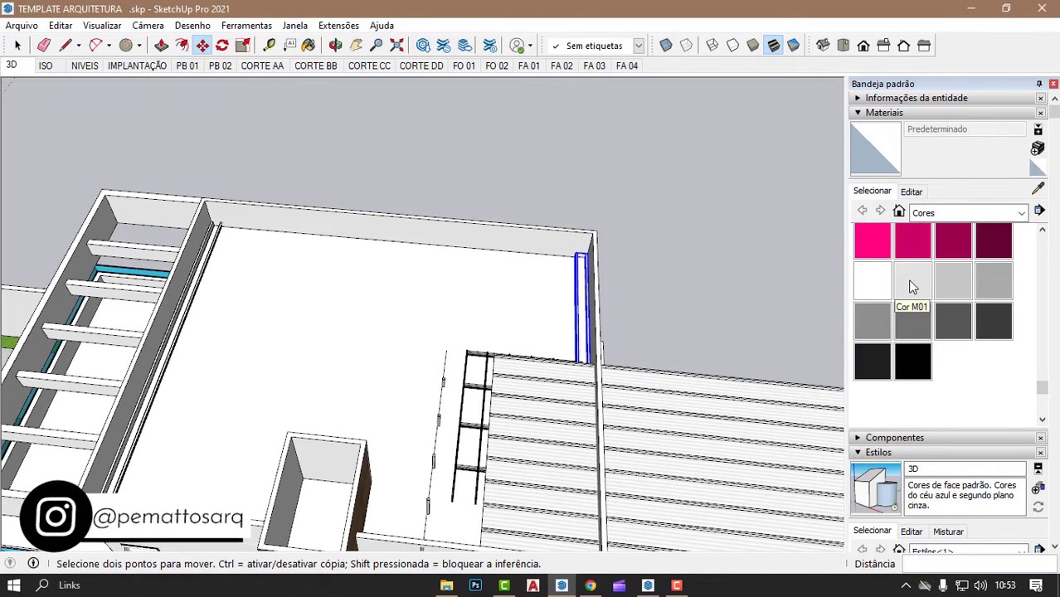
# - Choose the grey Cor M05 paint material, then return to selecting
pyautogui.click(913, 319)
pyautogui.scroll(2, 168, 251)
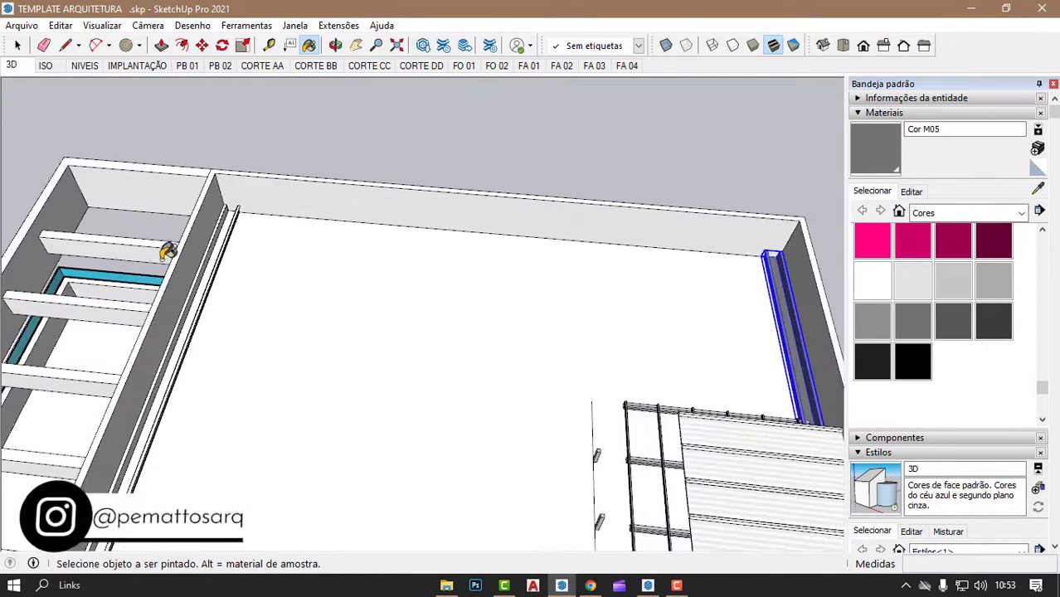
pyautogui.scroll(-3, 348, 240)
pyautogui.moveTo(482, 237)
pyautogui.mouseDown(button='middle')
pyautogui.moveTo(89, 303)
pyautogui.moveTo(486, 331)
pyautogui.moveTo(327, 245)
pyautogui.mouseUp(button='middle')
pyautogui.press('space')
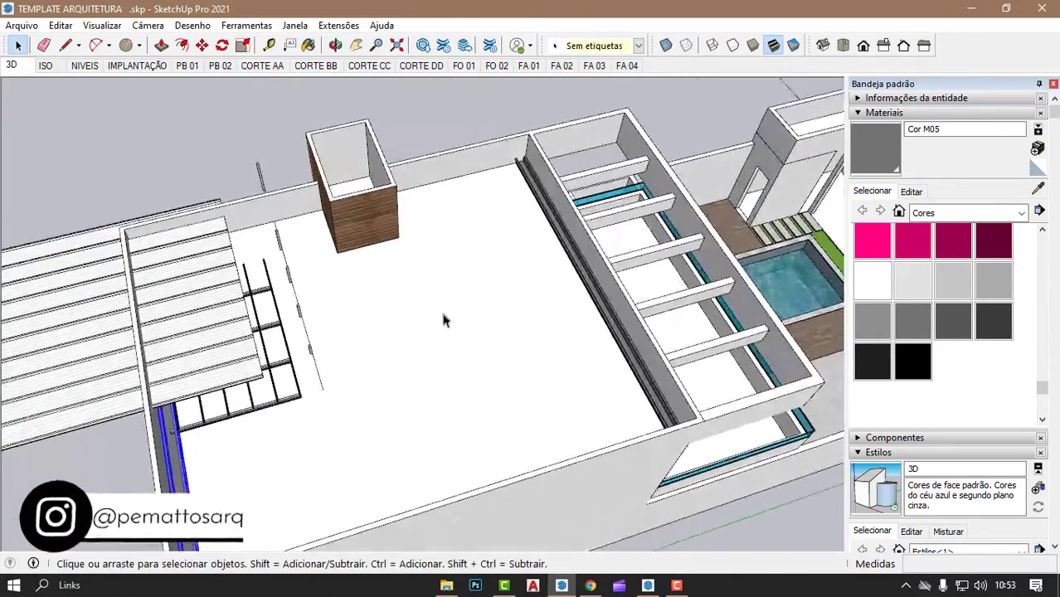
# - Rotate the estrutura_met frame about 75° so it lies across the deck
pyautogui.scroll(3, 282, 309)
pyautogui.press('m')
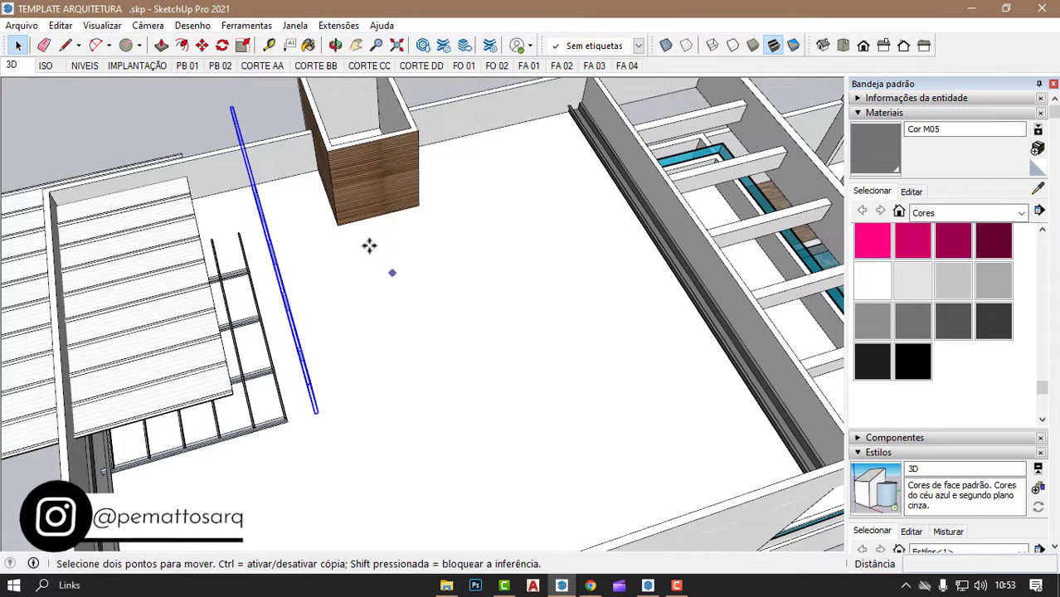
pyautogui.click(222, 45)
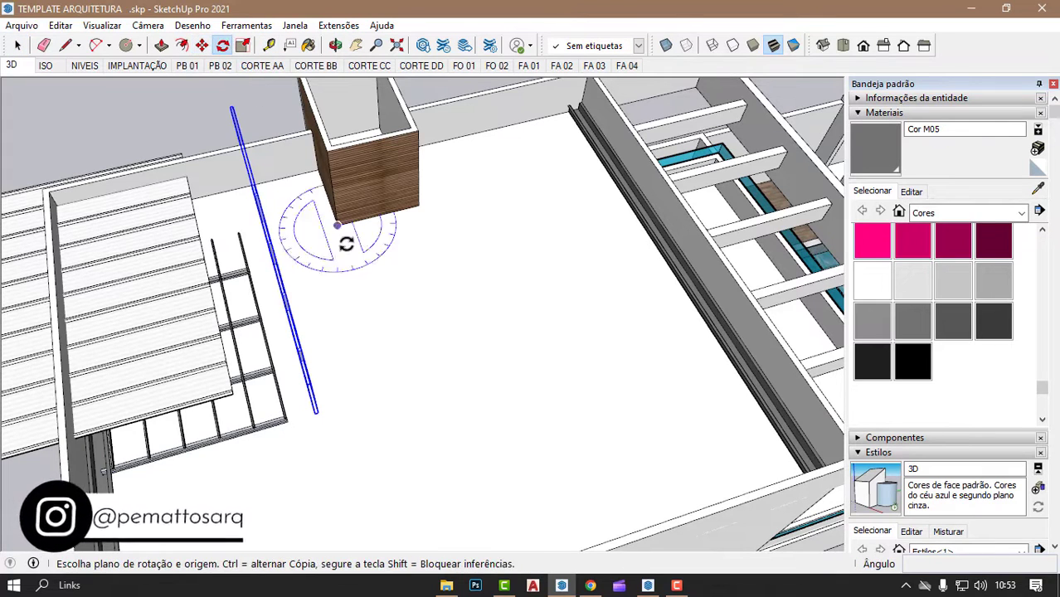
pyautogui.press('space')
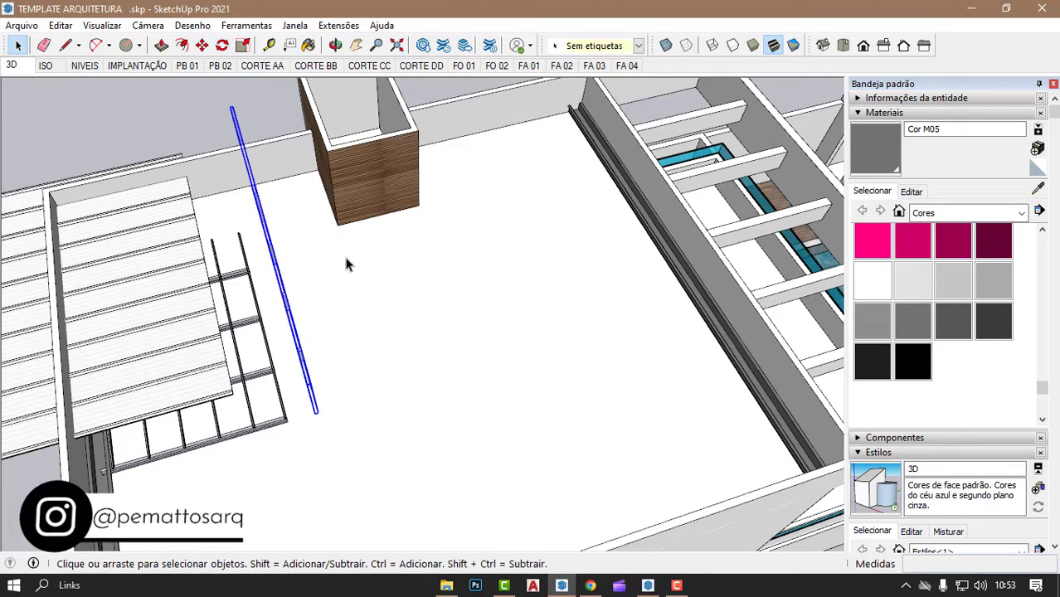
pyautogui.click(222, 45)
pyautogui.click(354, 263)
pyautogui.click(367, 302)
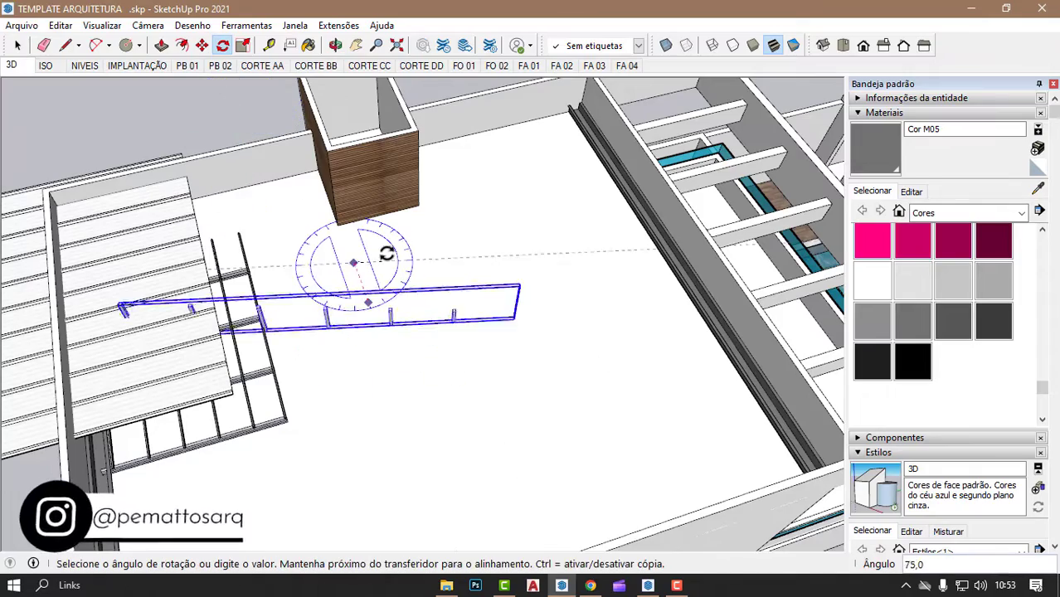
pyautogui.click(383, 251)
# - Move the metal frame closer to the rail along the right wall
pyautogui.moveTo(369, 300); pyautogui.dragTo(527, 232, button='middle')
pyautogui.scroll(3, 609, 224)
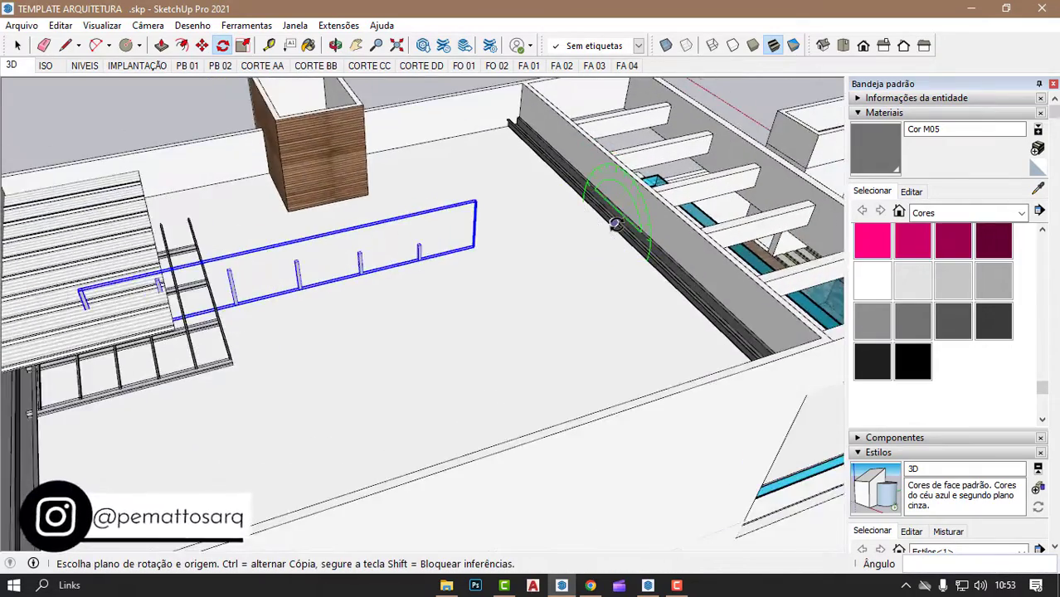
pyautogui.scroll(2, 610, 222)
pyautogui.press('m')
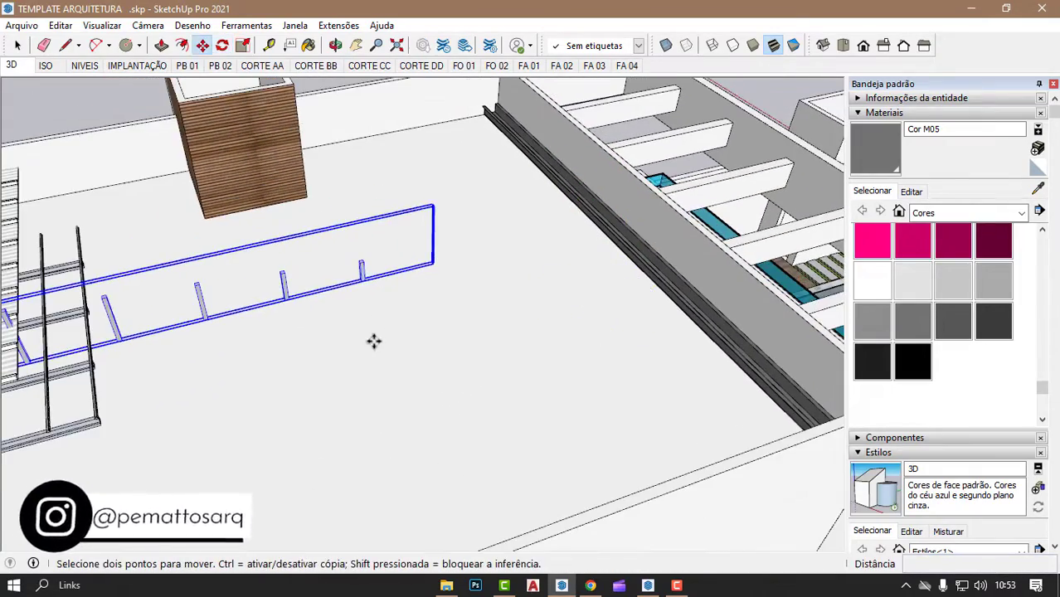
pyautogui.click(374, 341)
pyautogui.click(586, 308)
pyautogui.moveTo(587, 308); pyautogui.dragTo(249, 355, button='middle')
pyautogui.press('space')
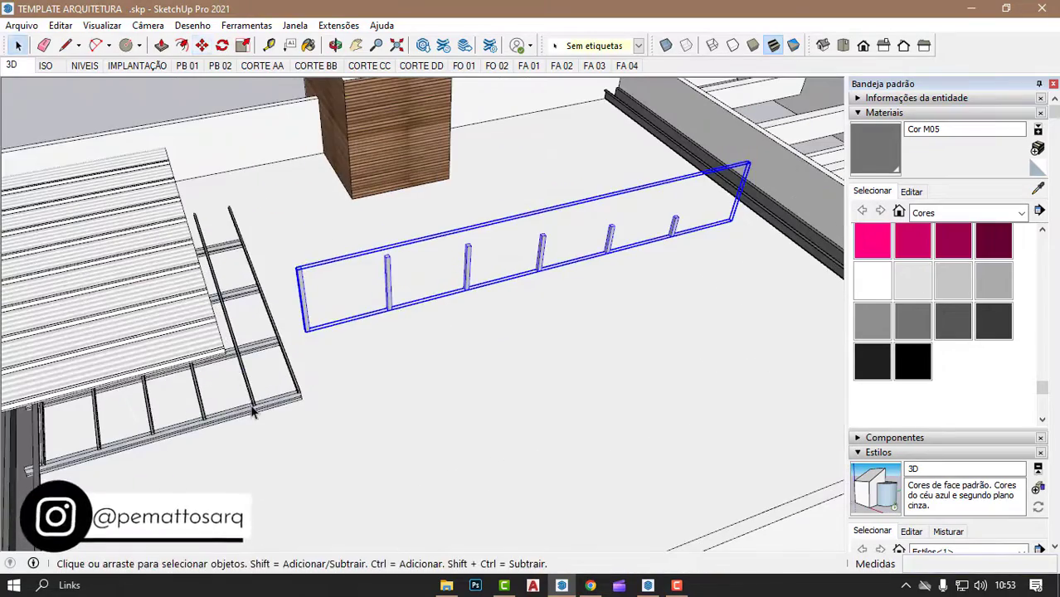
# - Reselect the frame and move it by its end until it touches the rail
pyautogui.click(122, 378)
pyautogui.moveTo(122, 378)
pyautogui.mouseDown(button='middle')
pyautogui.moveTo(139, 343)
pyautogui.moveTo(461, 346)
pyautogui.moveTo(466, 360)
pyautogui.mouseUp(button='middle')
pyautogui.scroll(3, 486, 313)
pyautogui.scroll(3, 480, 310)
pyautogui.scroll(2, 428, 319)
pyautogui.click(427, 319)
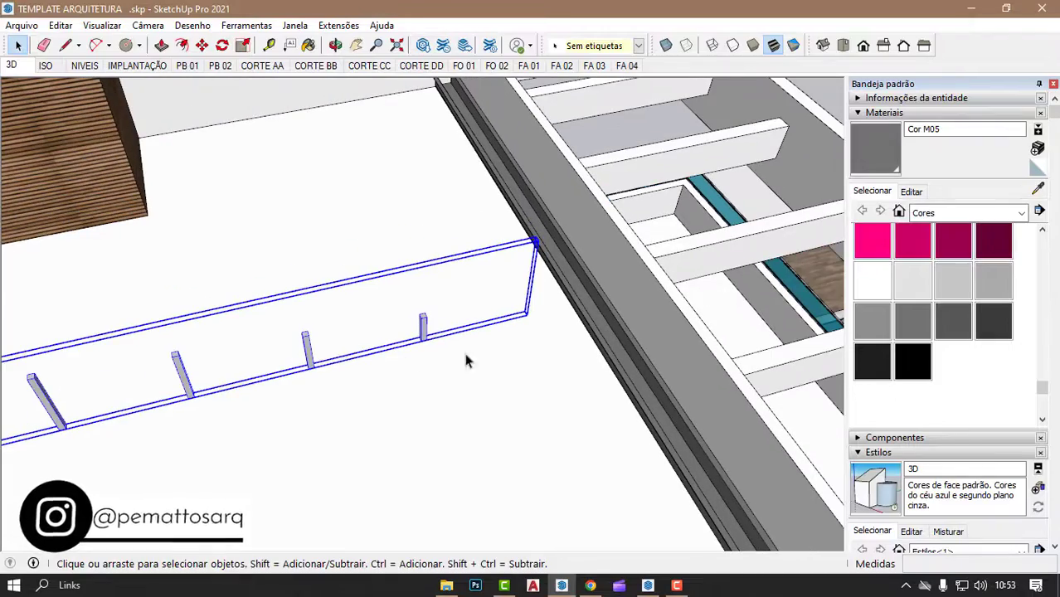
pyautogui.press('m')
pyautogui.click(357, 413)
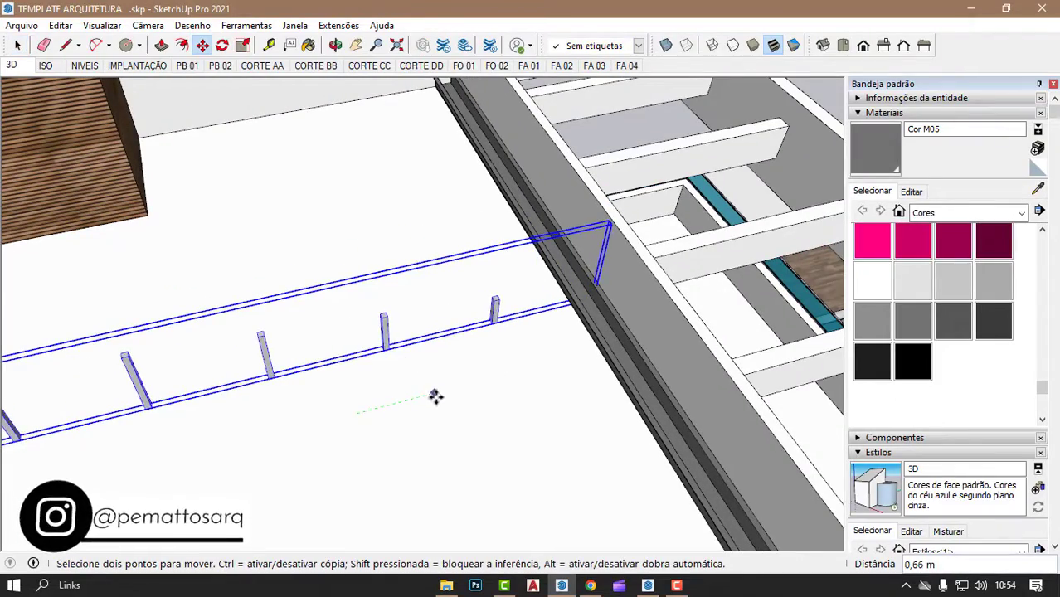
pyautogui.scroll(-5, 576, 369)
pyautogui.moveTo(591, 363); pyautogui.dragTo(419, 348, button='middle')
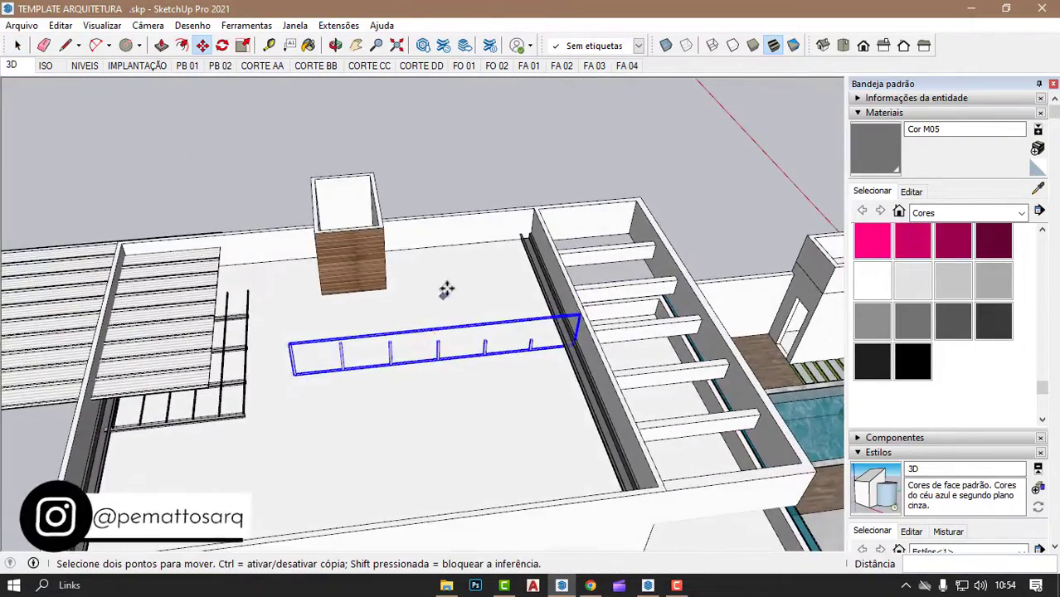
pyautogui.scroll(2, 479, 284)
pyautogui.scroll(-3, 479, 285)
pyautogui.moveTo(479, 284); pyautogui.dragTo(379, 397, button='middle')
pyautogui.scroll(2, 401, 313)
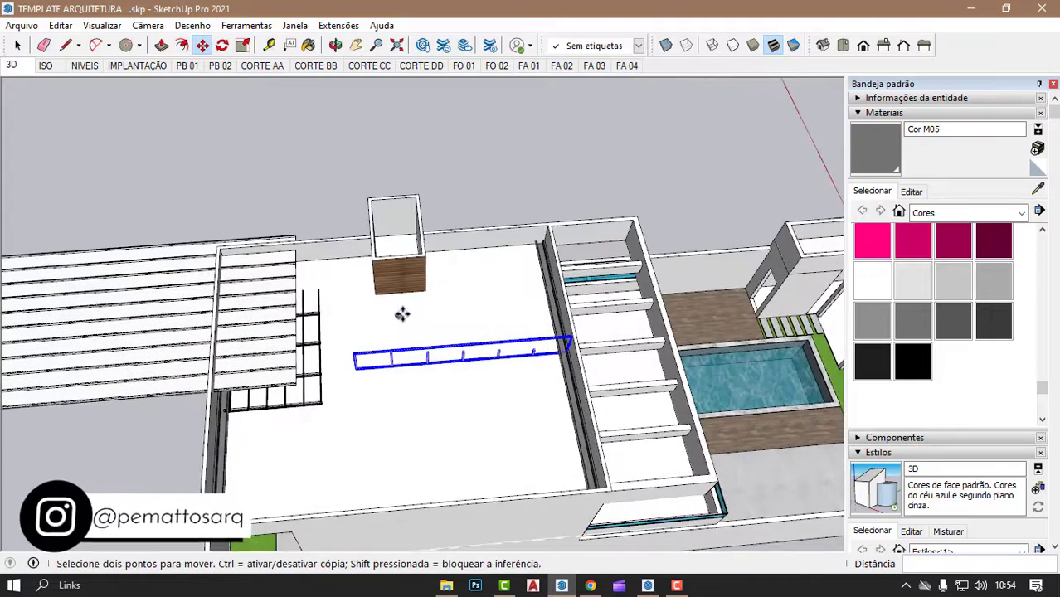
pyautogui.scroll(2, 410, 316)
pyautogui.scroll(2, 423, 301)
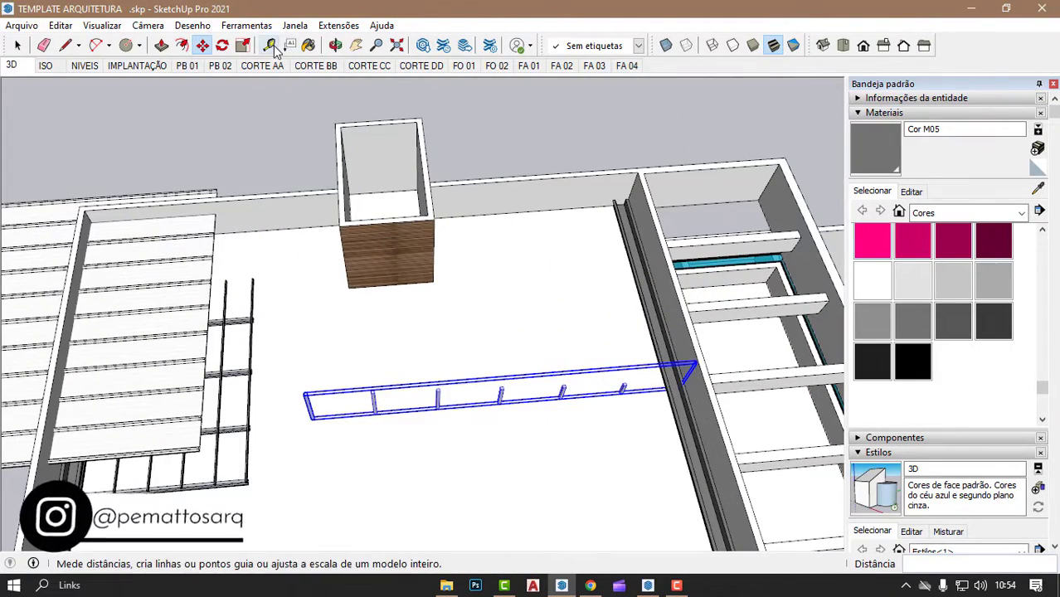
pyautogui.press('space')
# - Open the estrutura_met Component Options and keep the frame length at 4,5 m
pyautogui.rightClick(375, 396)
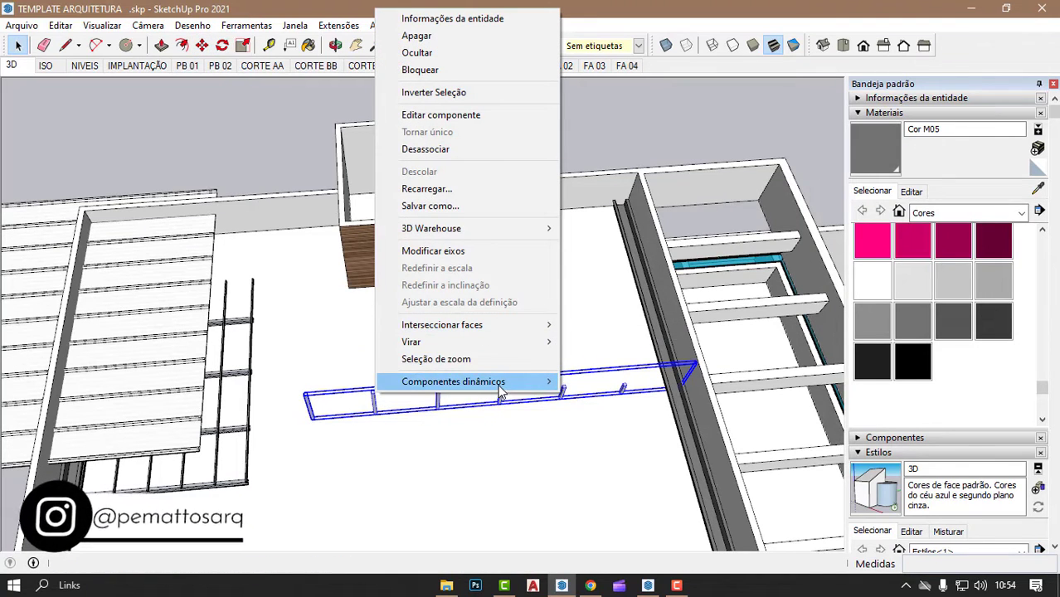
pyautogui.click(610, 381)
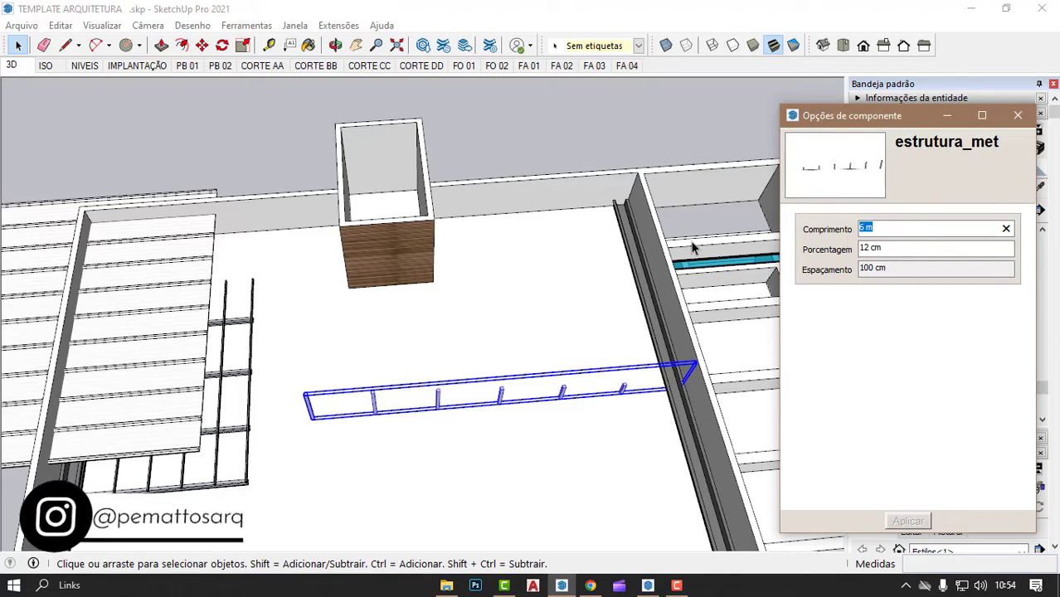
pyautogui.write('4,5')
pyautogui.press('Return')
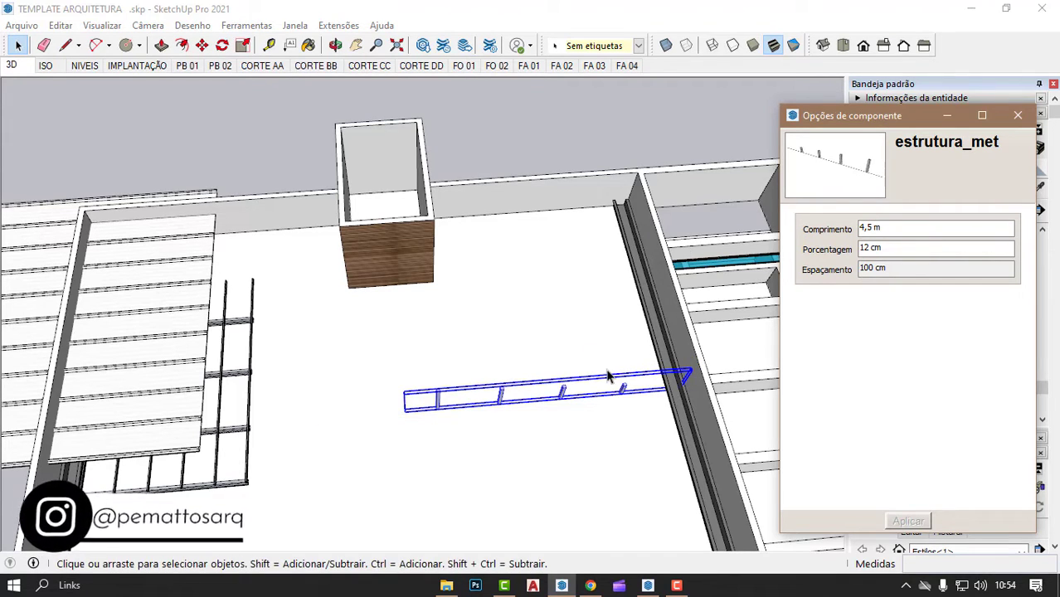
pyautogui.moveTo(607, 376)
pyautogui.mouseDown(button='middle')
pyautogui.moveTo(561, 243)
pyautogui.moveTo(591, 257)
pyautogui.mouseUp(button='middle')
pyautogui.scroll(2, 437, 308)
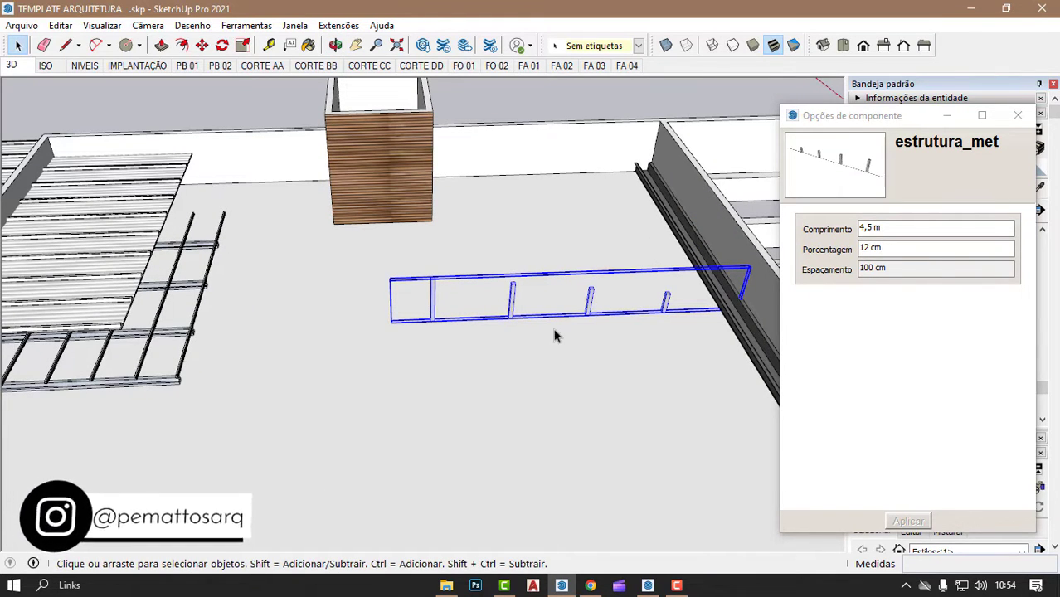
pyautogui.moveTo(556, 336)
pyautogui.mouseDown(button='middle')
pyautogui.moveTo(516, 384)
pyautogui.moveTo(525, 336)
pyautogui.moveTo(441, 280)
pyautogui.mouseUp(button='middle')
pyautogui.scroll(-1, 514, 385)
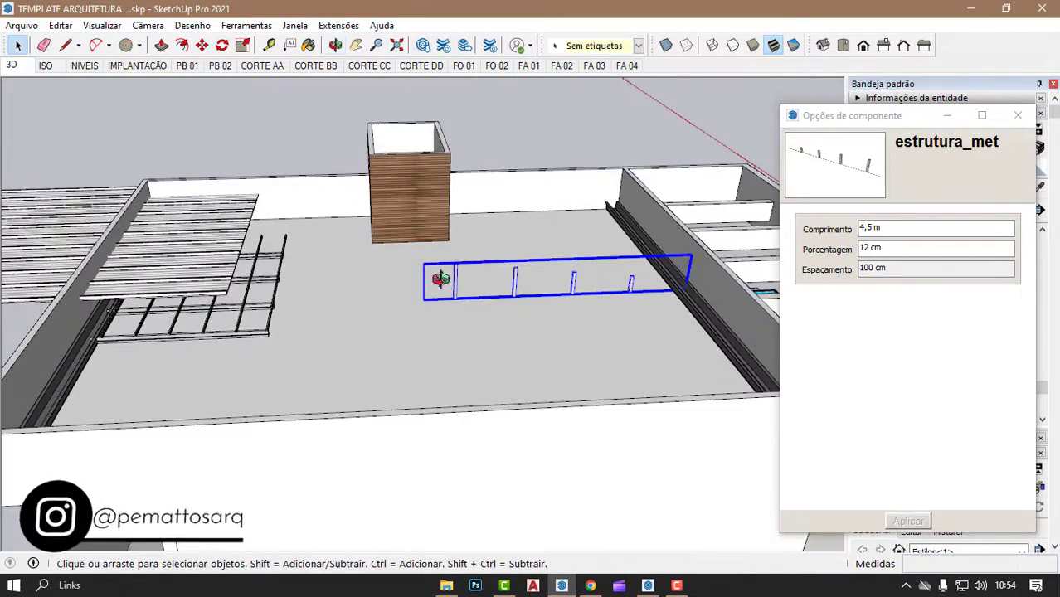
# - Try Porcentagem values of 10 cm and then 6 cm, inspecting the regenerated frame
pyautogui.moveTo(898, 253); pyautogui.dragTo(813, 247)
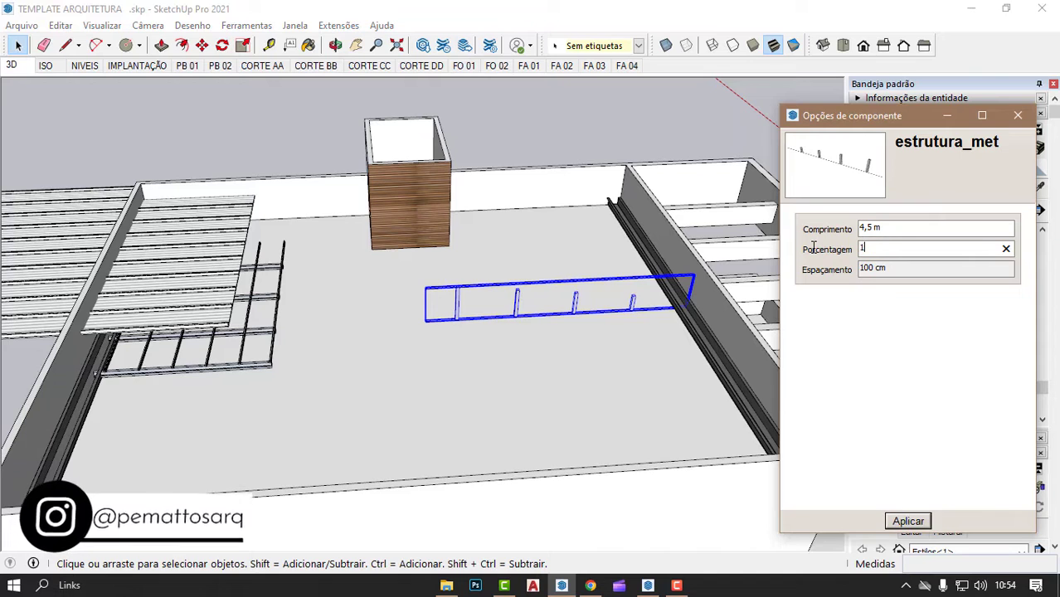
pyautogui.write('0')
pyautogui.press('Return')
pyautogui.scroll(-1, 745, 292)
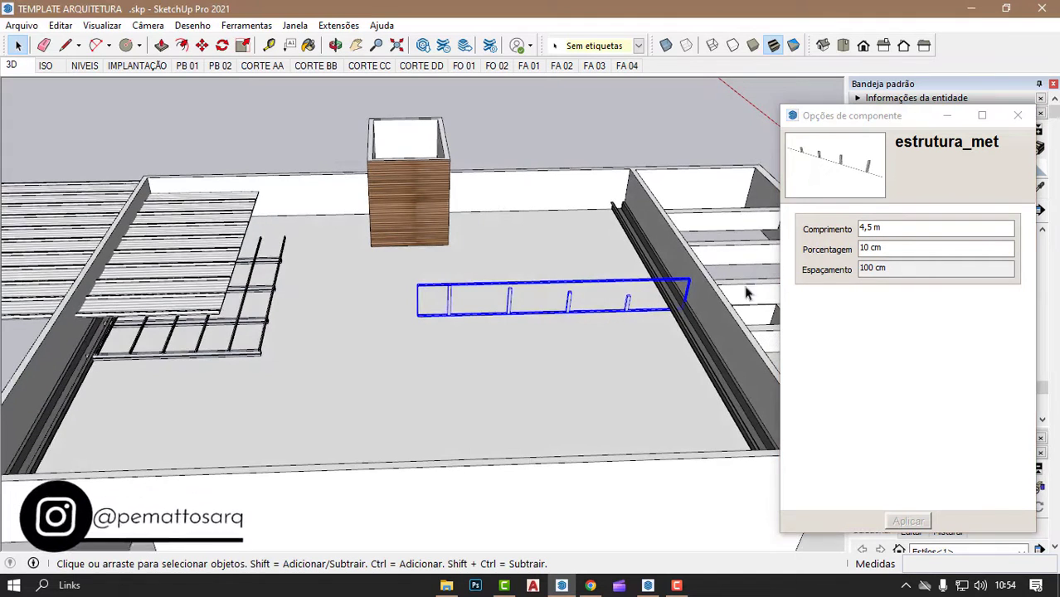
pyautogui.moveTo(890, 248); pyautogui.dragTo(773, 252)
pyautogui.write('6')
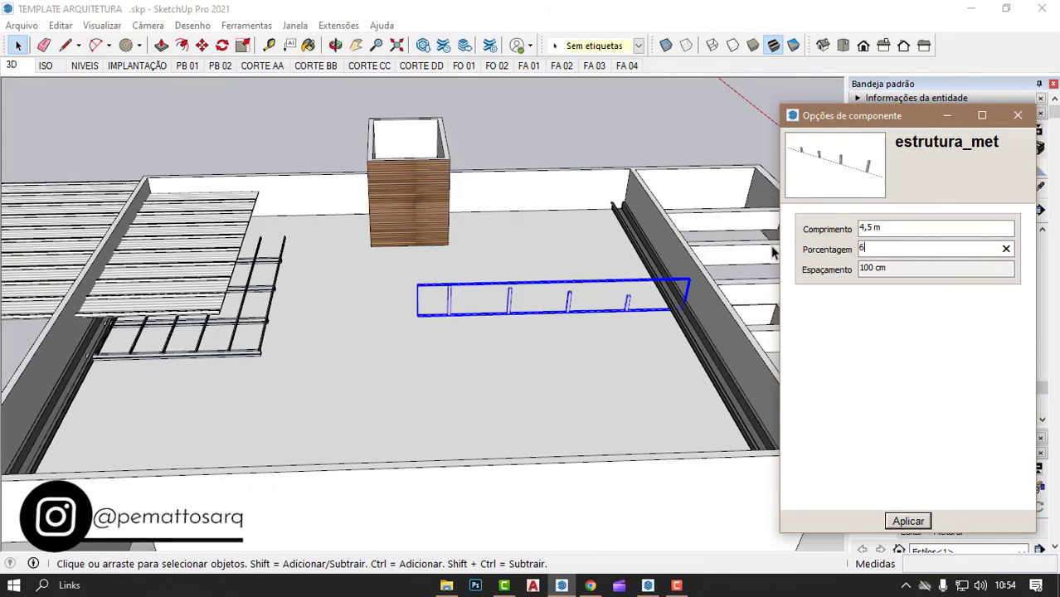
pyautogui.press('Return')
pyautogui.moveTo(614, 300); pyautogui.dragTo(618, 301, button='middle')
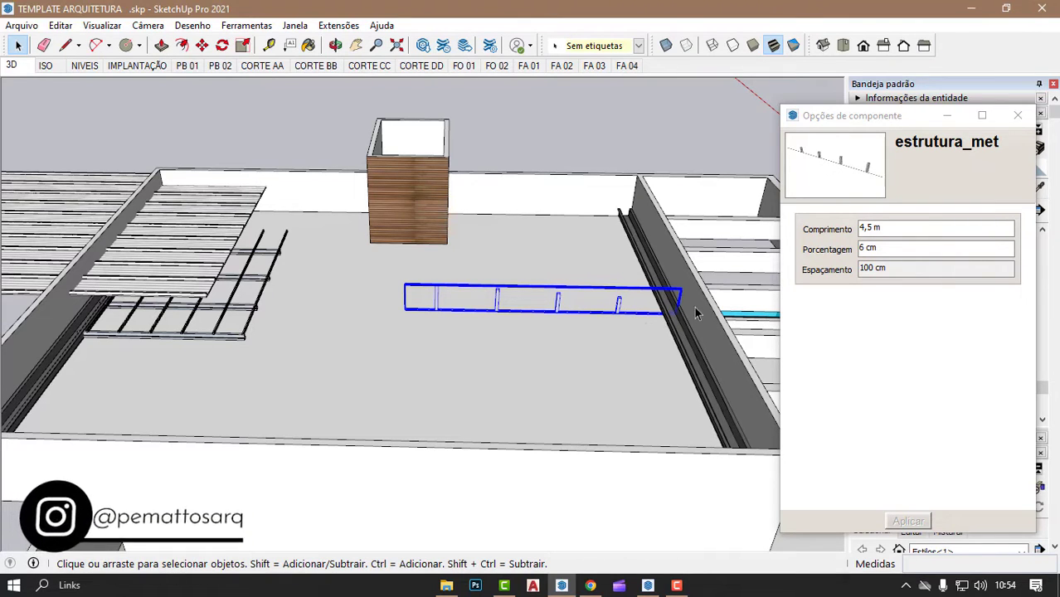
pyautogui.moveTo(504, 296)
pyautogui.mouseDown(button='middle')
pyautogui.moveTo(433, 226)
pyautogui.moveTo(654, 314)
pyautogui.moveTo(489, 315)
pyautogui.moveTo(385, 201)
pyautogui.mouseUp(button='middle')
pyautogui.scroll(3, 401, 192)
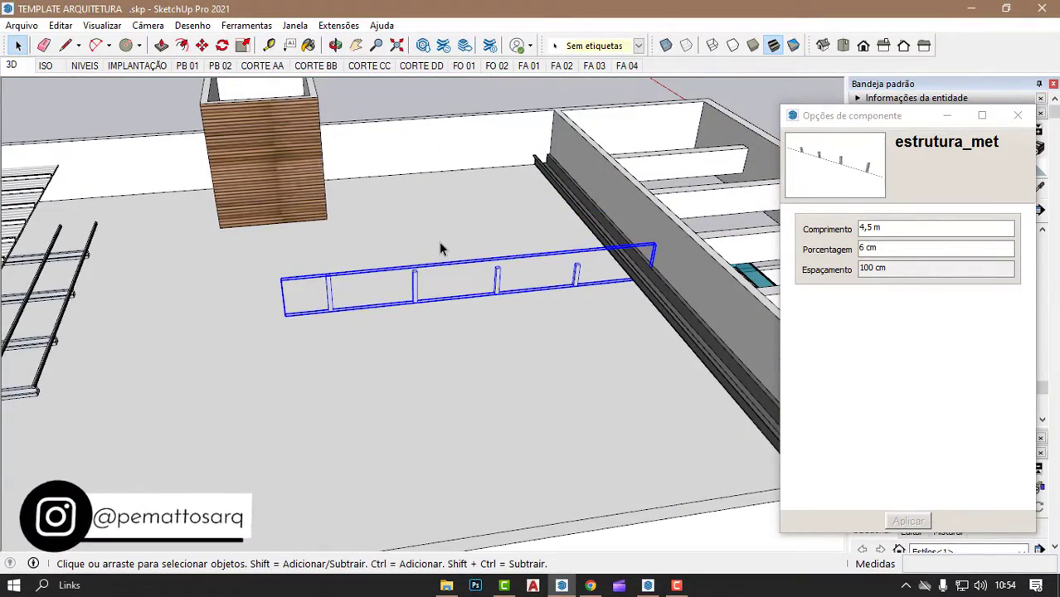
# - Apply 10 cm as the Porcentagem and close Component Options
pyautogui.click(943, 250)
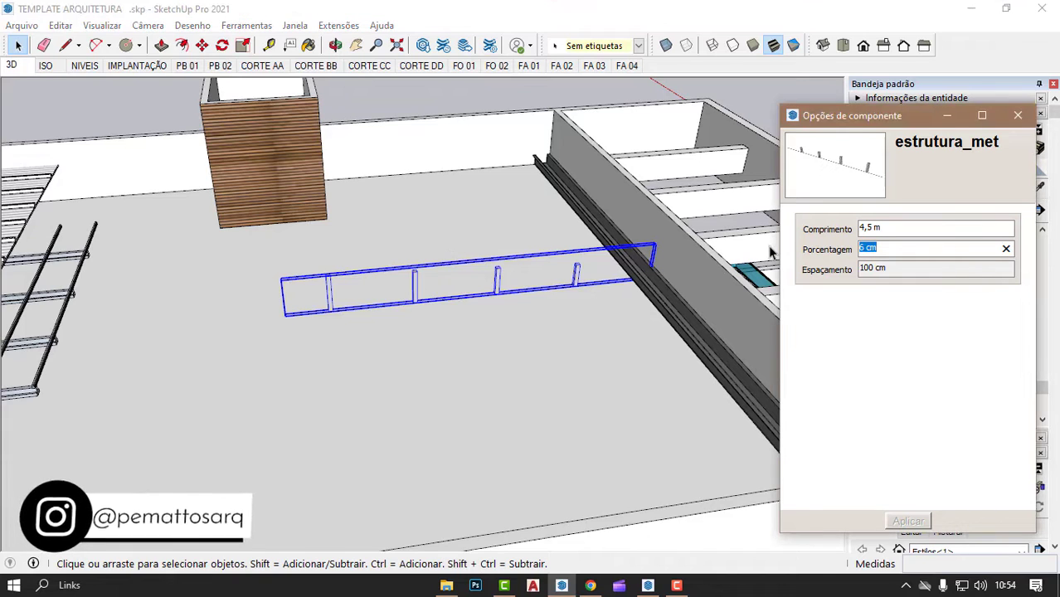
pyautogui.write('10')
pyautogui.press('Return')
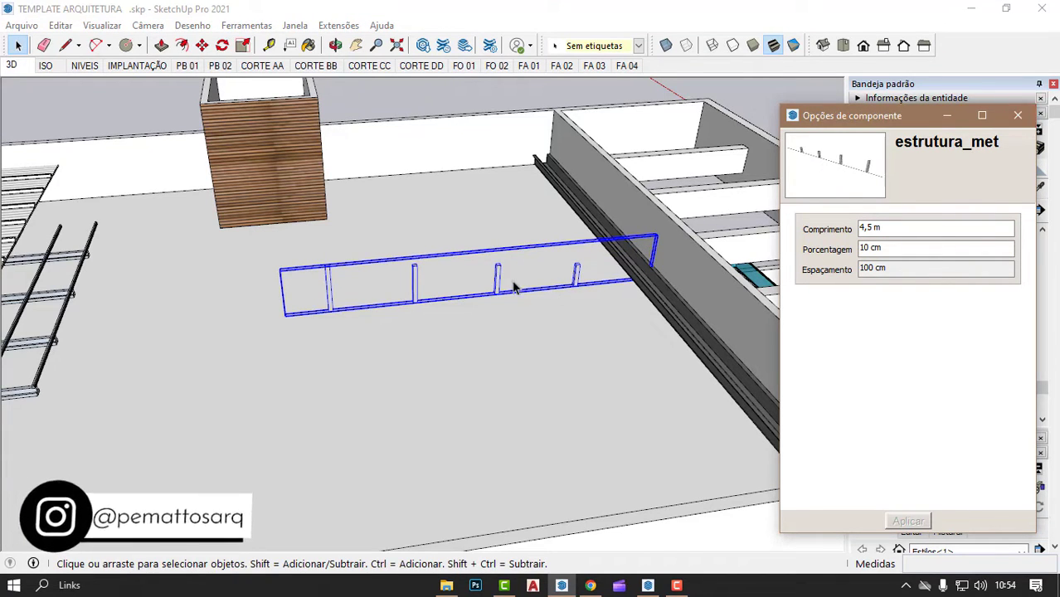
pyautogui.click(1018, 116)
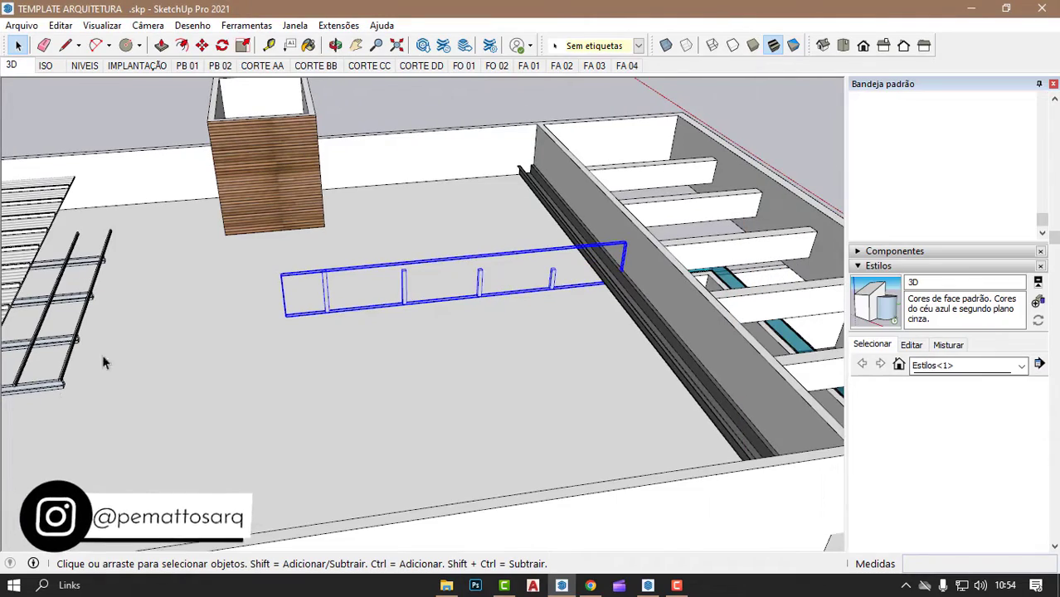
# - Select the steel grid on the left and carry it over toward the posts
pyautogui.click(58, 393)
pyautogui.scroll(-3, 447, 419)
pyautogui.moveTo(446, 419); pyautogui.dragTo(502, 433, button='middle')
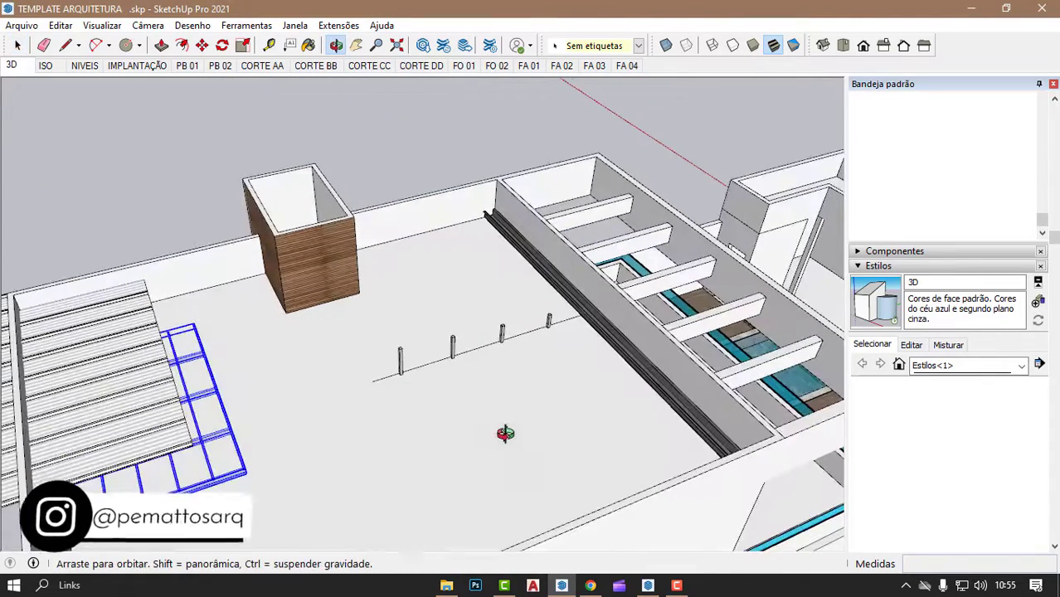
pyautogui.press('m')
pyautogui.click(539, 382)
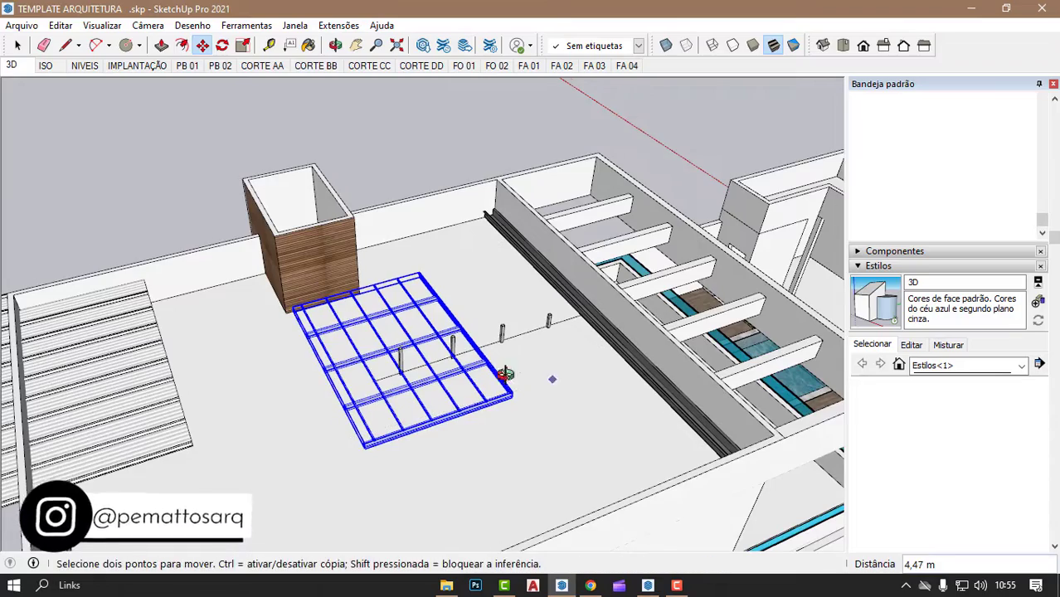
pyautogui.scroll(3, 498, 357)
pyautogui.scroll(2, 415, 381)
pyautogui.scroll(2, 379, 418)
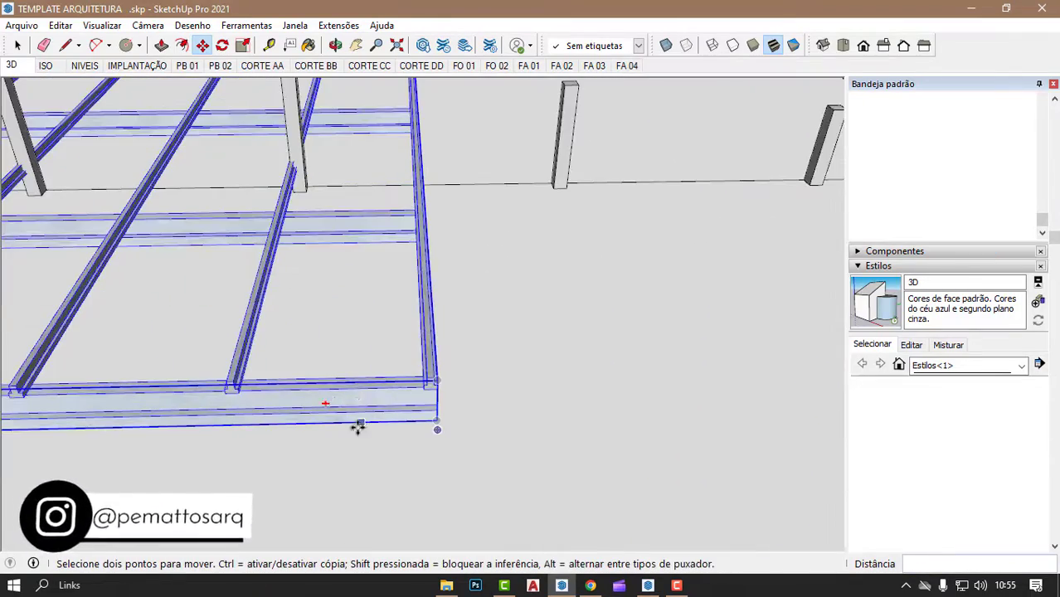
pyautogui.scroll(-2, 357, 425)
# - Snap the grid's corner onto the top of a post
pyautogui.click(404, 428)
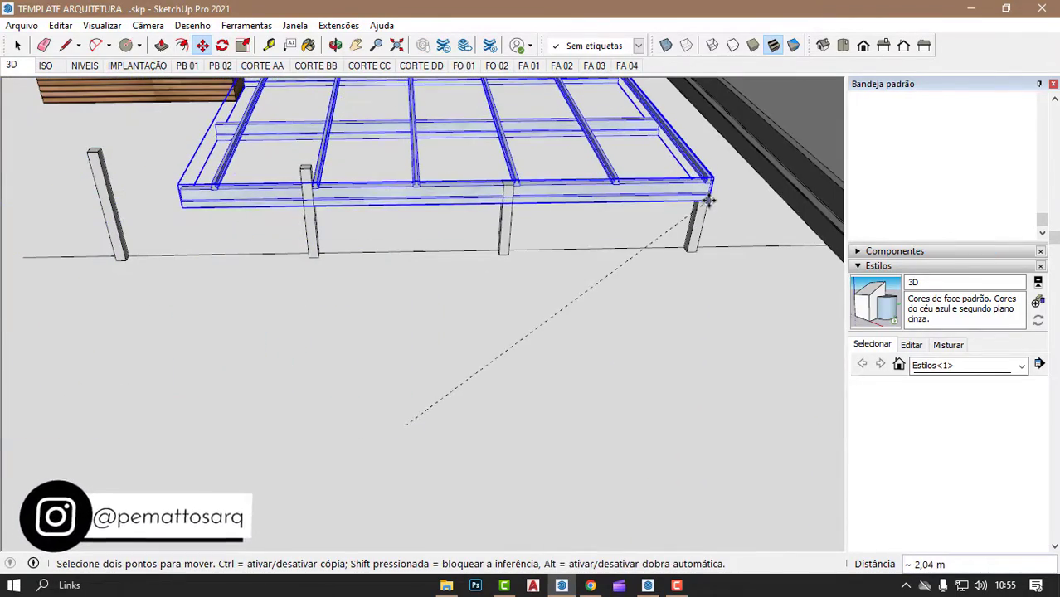
pyautogui.moveTo(669, 247)
pyautogui.mouseDown(button='middle')
pyautogui.moveTo(580, 334)
pyautogui.moveTo(533, 213)
pyautogui.moveTo(608, 189)
pyautogui.mouseUp(button='middle')
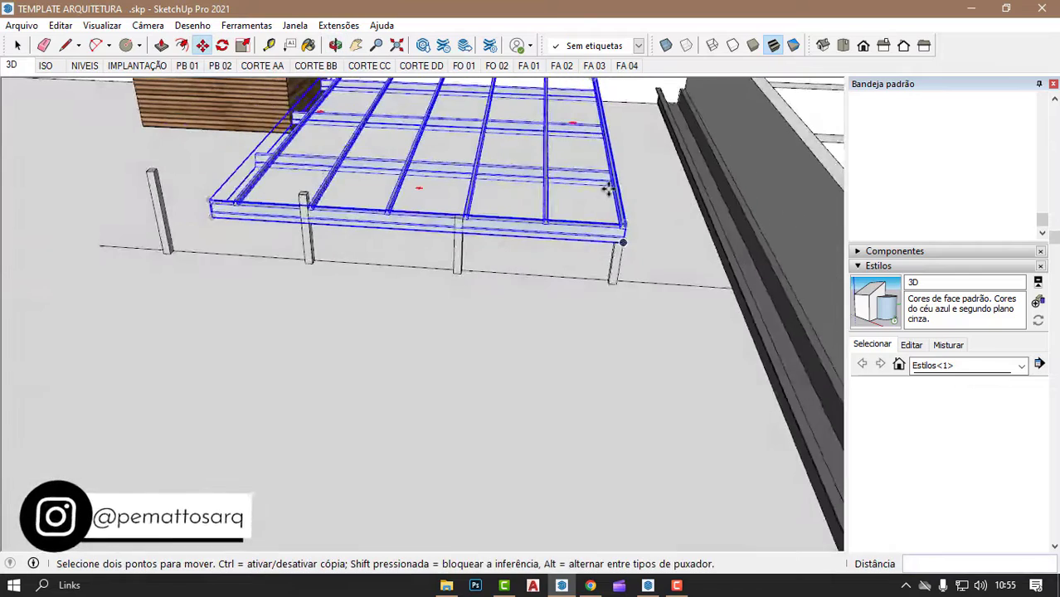
pyautogui.scroll(2, 618, 238)
pyautogui.click(618, 238)
pyautogui.click(222, 45)
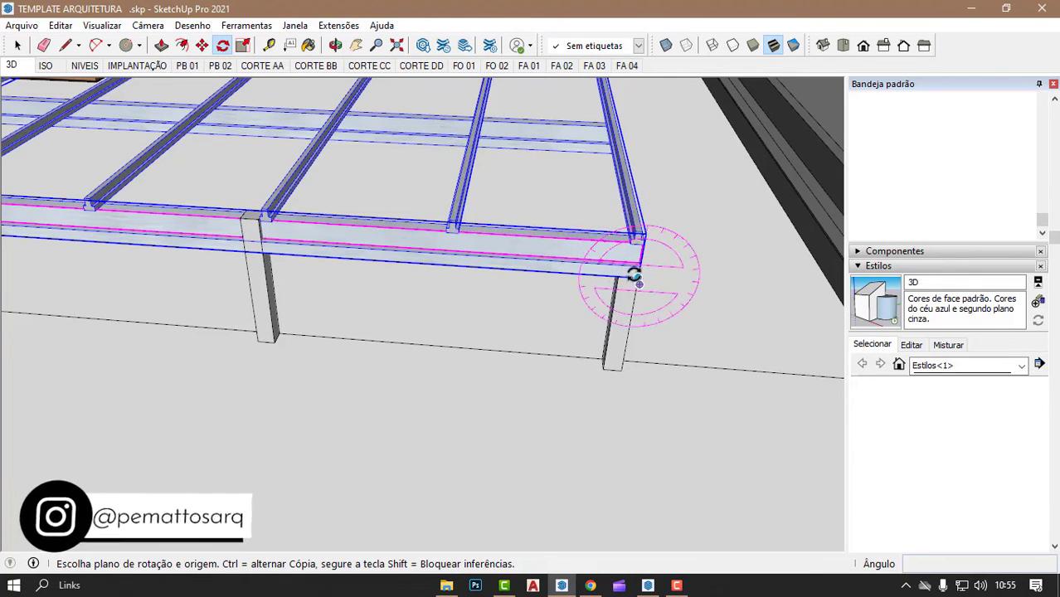
# - Start rotating the grid around its beam corner, then cancel the rotation
pyautogui.moveTo(637, 276); pyautogui.dragTo(568, 272)
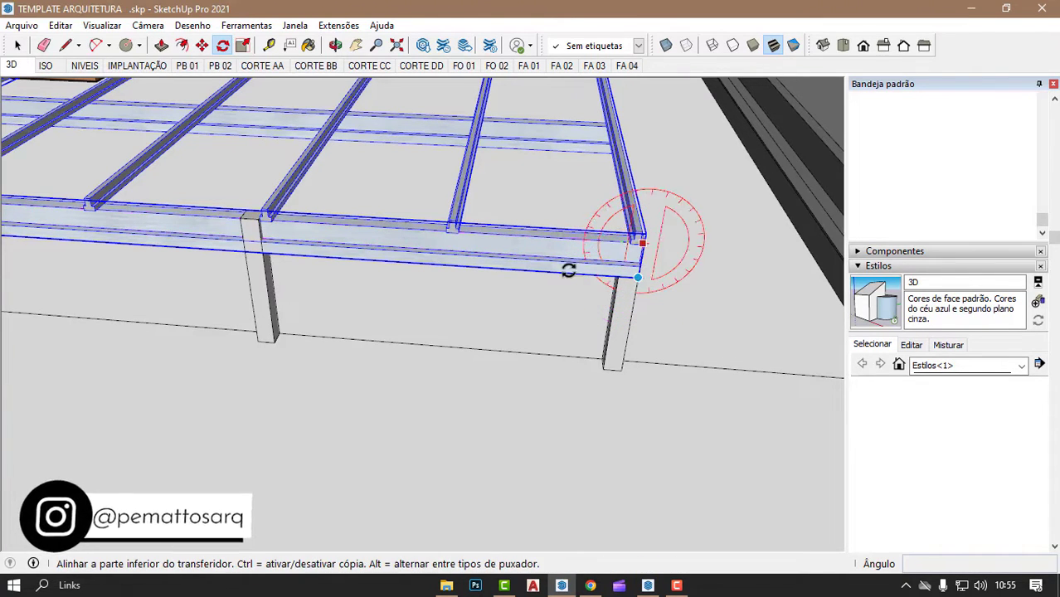
pyautogui.click(272, 257)
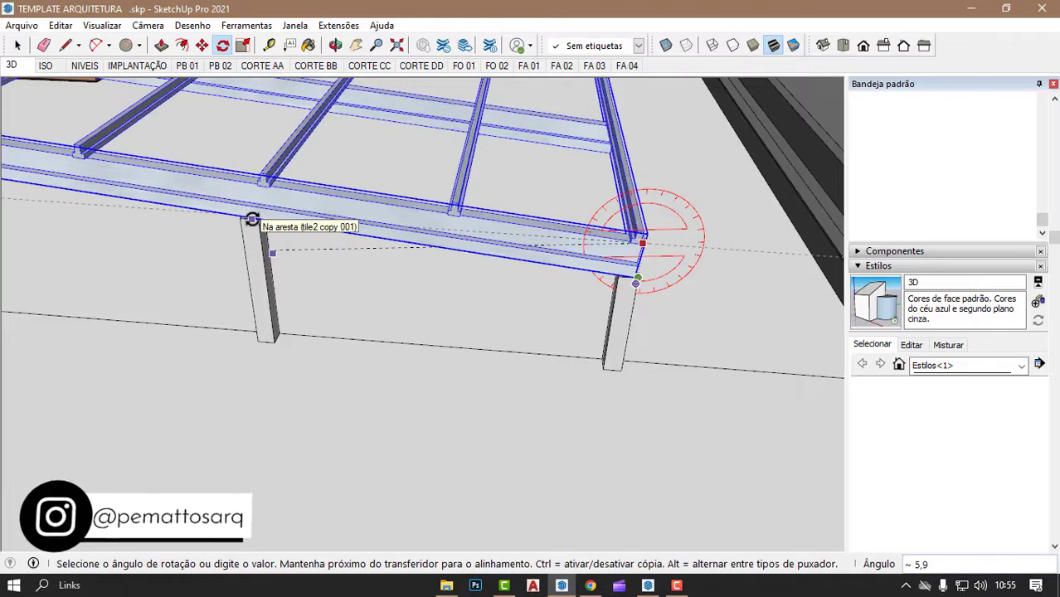
pyautogui.press('Escape')
pyautogui.scroll(-3, 541, 324)
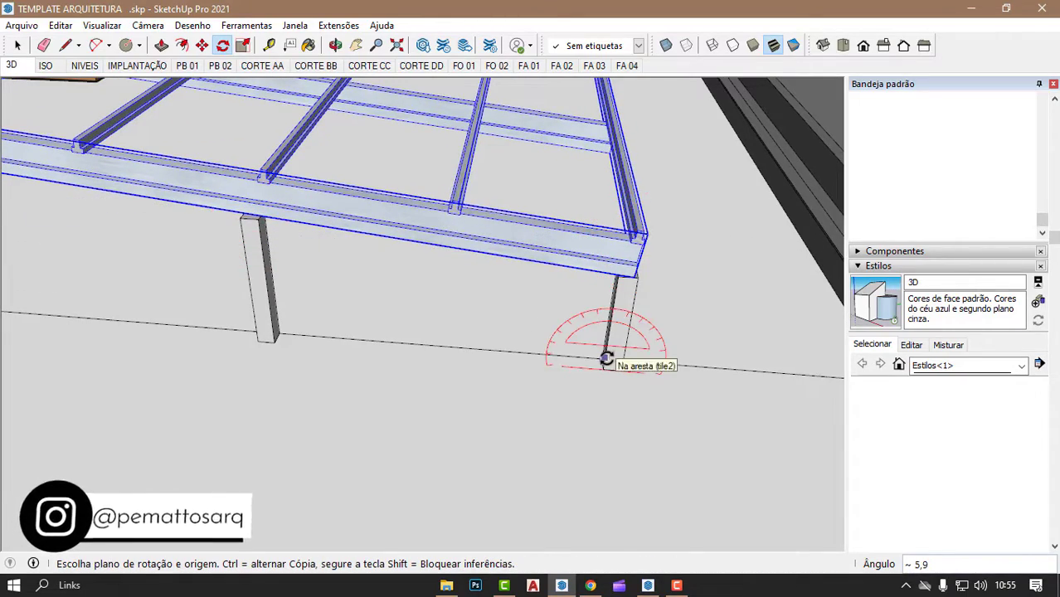
pyautogui.scroll(-2, 650, 359)
pyautogui.moveTo(586, 426)
pyautogui.mouseDown(button='middle')
pyautogui.moveTo(686, 395)
pyautogui.moveTo(350, 310)
pyautogui.moveTo(324, 333)
pyautogui.moveTo(497, 315)
pyautogui.mouseUp(button='middle')
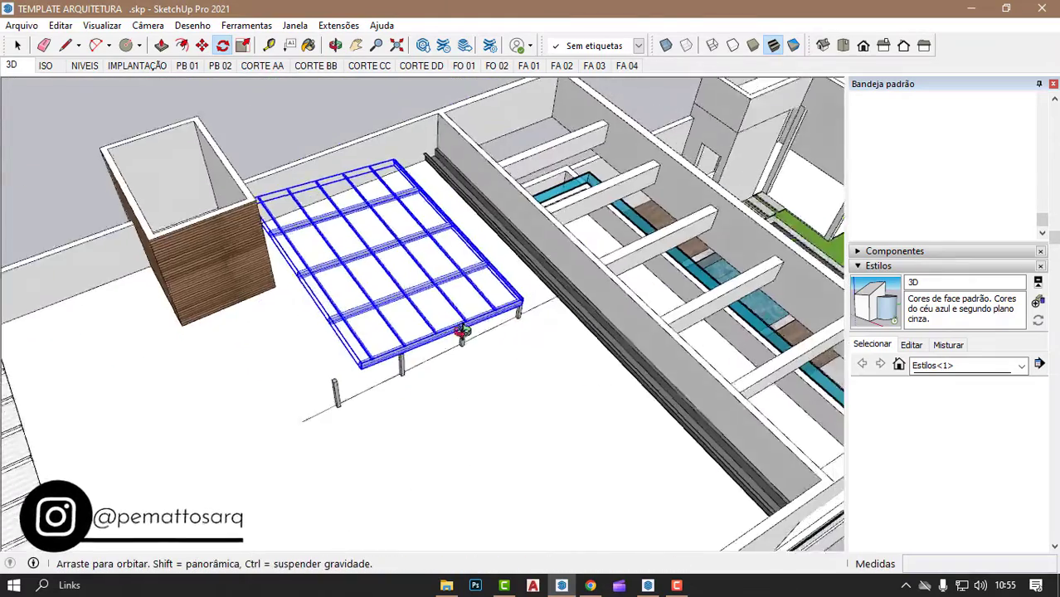
pyautogui.scroll(2, 542, 298)
pyautogui.scroll(2, 413, 344)
# - Slide the roof grid against the terrace wall beside the wooden box, checking the posts
pyautogui.moveTo(413, 345); pyautogui.dragTo(315, 403, button='middle')
pyautogui.press('m')
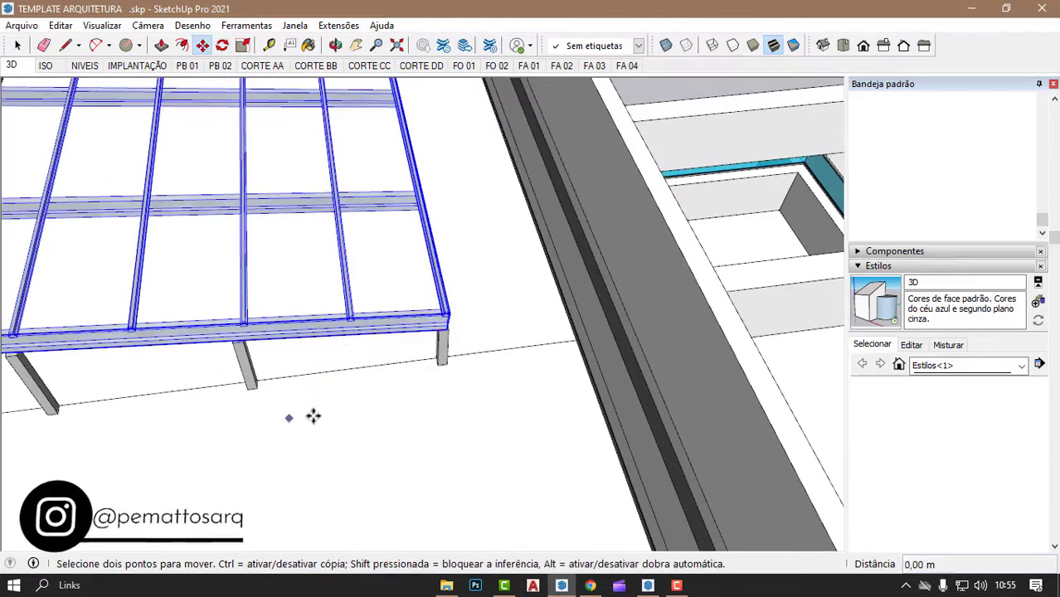
pyautogui.click(292, 416)
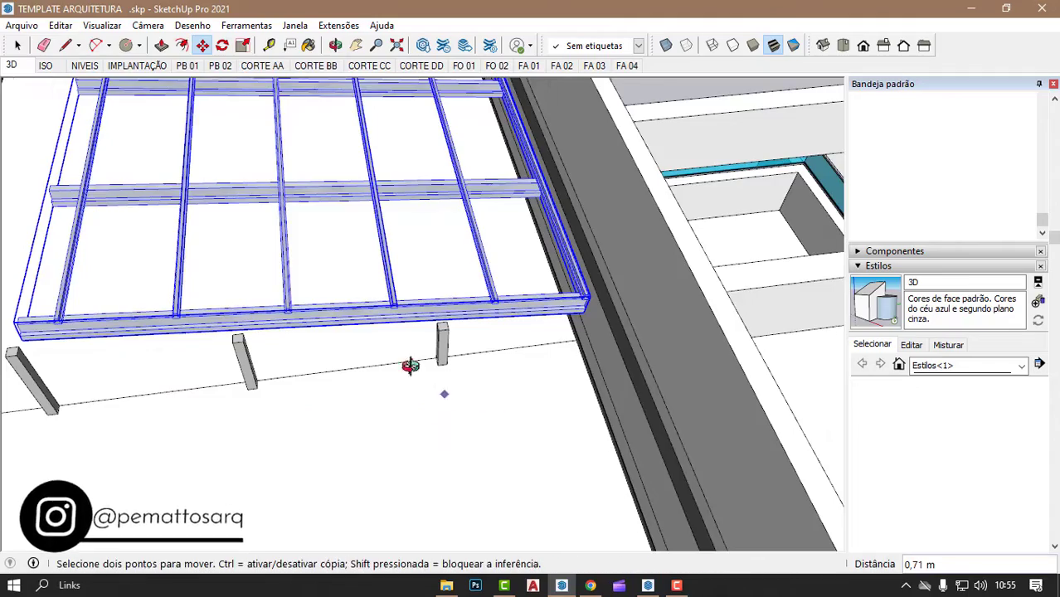
pyautogui.moveTo(407, 362)
pyautogui.mouseDown(button='middle')
pyautogui.moveTo(323, 227)
pyautogui.moveTo(338, 178)
pyautogui.moveTo(372, 252)
pyautogui.mouseUp(button='middle')
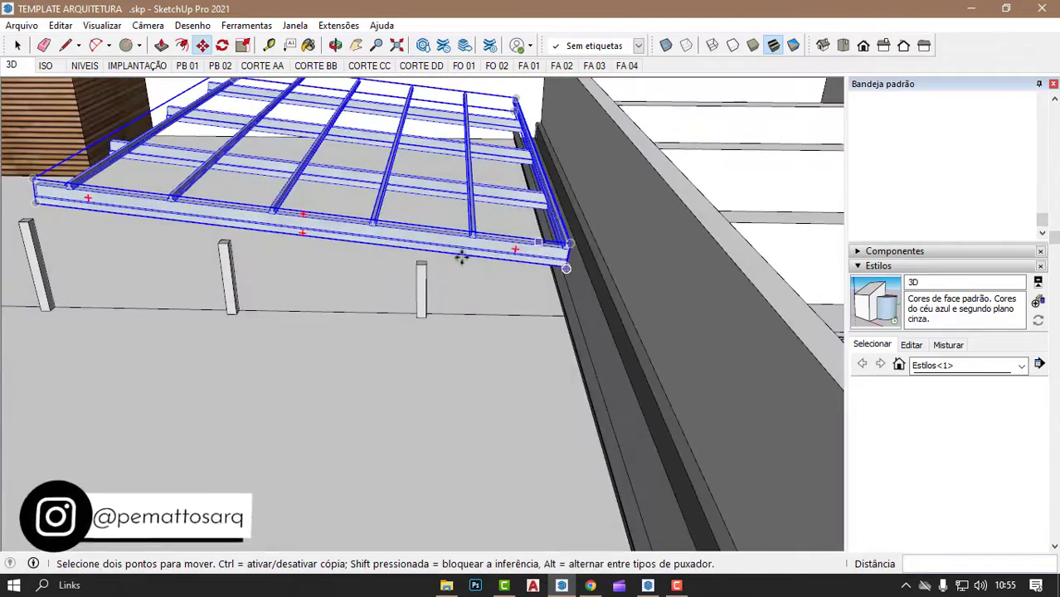
pyautogui.scroll(3, 417, 235)
pyautogui.scroll(2, 421, 232)
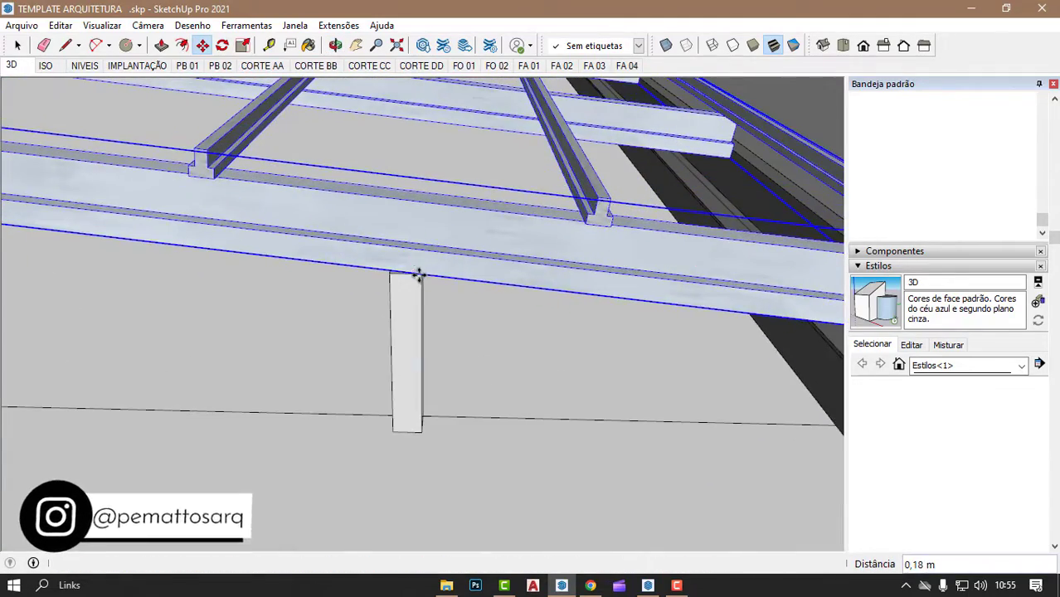
pyautogui.moveTo(419, 275)
pyautogui.mouseDown(button='middle')
pyautogui.moveTo(540, 155)
pyautogui.moveTo(407, 267)
pyautogui.mouseUp(button='middle')
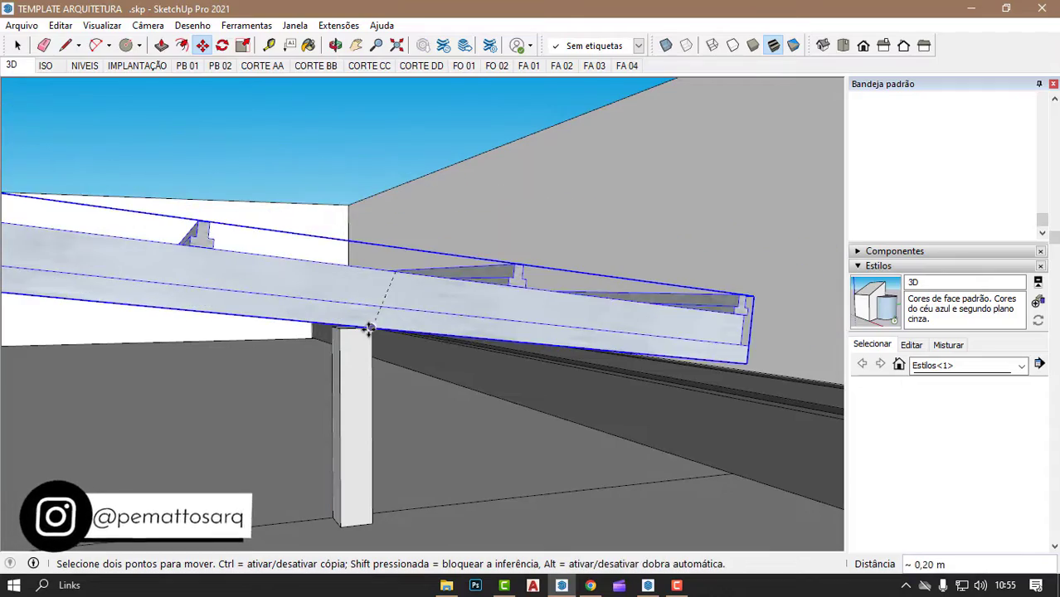
pyautogui.moveTo(372, 307)
pyautogui.mouseDown(button='middle')
pyautogui.moveTo(308, 391)
pyautogui.moveTo(382, 407)
pyautogui.moveTo(577, 414)
pyautogui.mouseUp(button='middle')
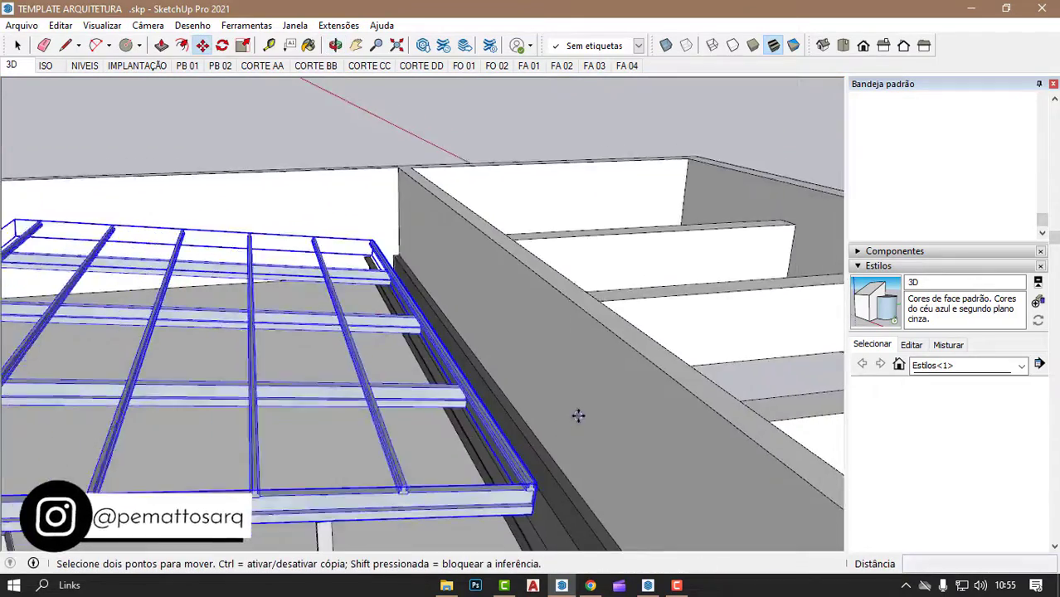
pyautogui.scroll(-3, 426, 355)
pyautogui.moveTo(425, 355)
pyautogui.mouseDown(button='middle')
pyautogui.moveTo(757, 494)
pyautogui.moveTo(294, 303)
pyautogui.mouseUp(button='middle')
pyautogui.scroll(-2, 616, 462)
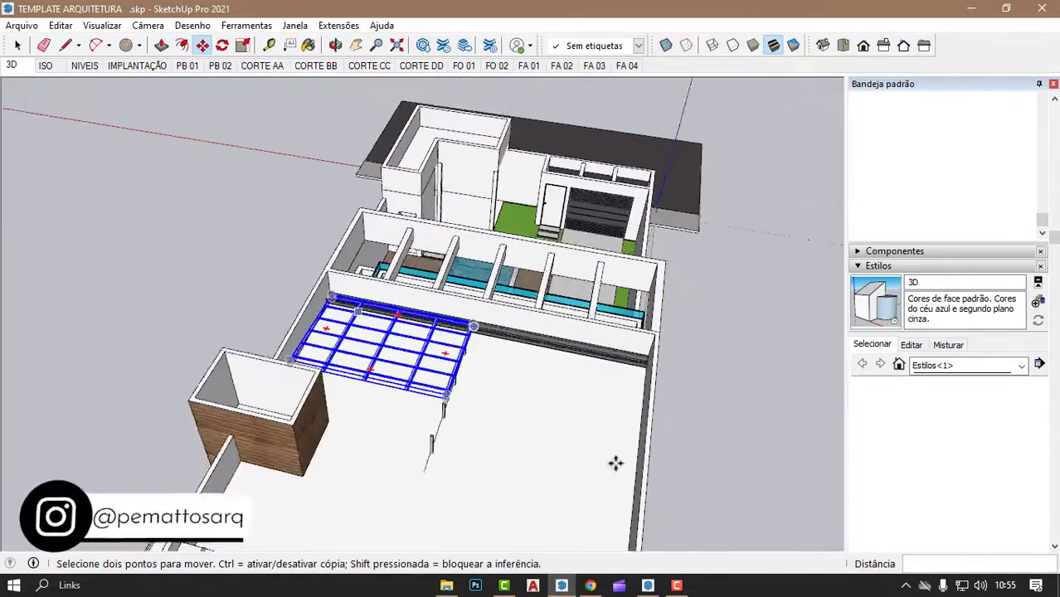
pyautogui.scroll(5, 546, 446)
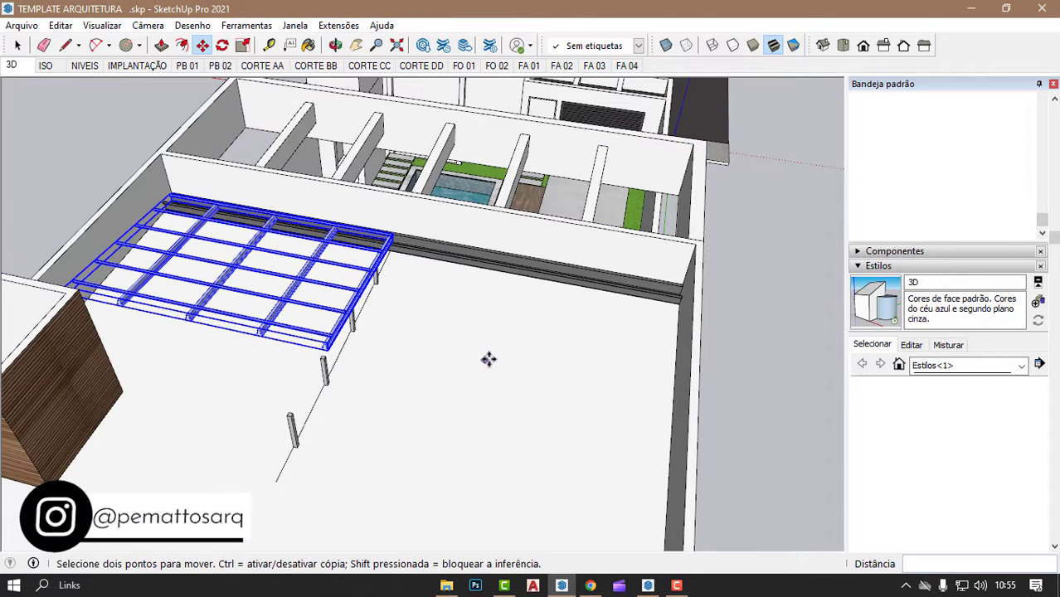
# - Scale the roof grid lengthwise about 2,14 times
pyautogui.press('s')
pyautogui.moveTo(364, 286)
pyautogui.mouseDown()
pyautogui.moveTo(690, 274)
pyautogui.moveTo(710, 306)
pyautogui.mouseUp()
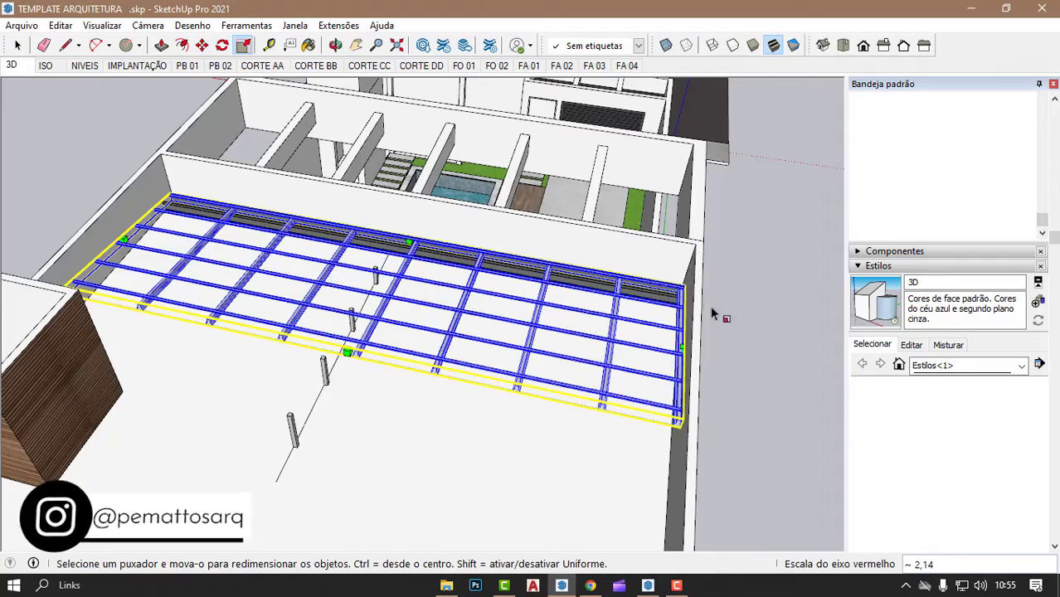
pyautogui.moveTo(710, 306); pyautogui.dragTo(321, 345, button='middle')
# - Scale the grid 1,38 times across the terrace, fine-tuning its width to meet the wall
pyautogui.moveTo(394, 339); pyautogui.dragTo(271, 334)
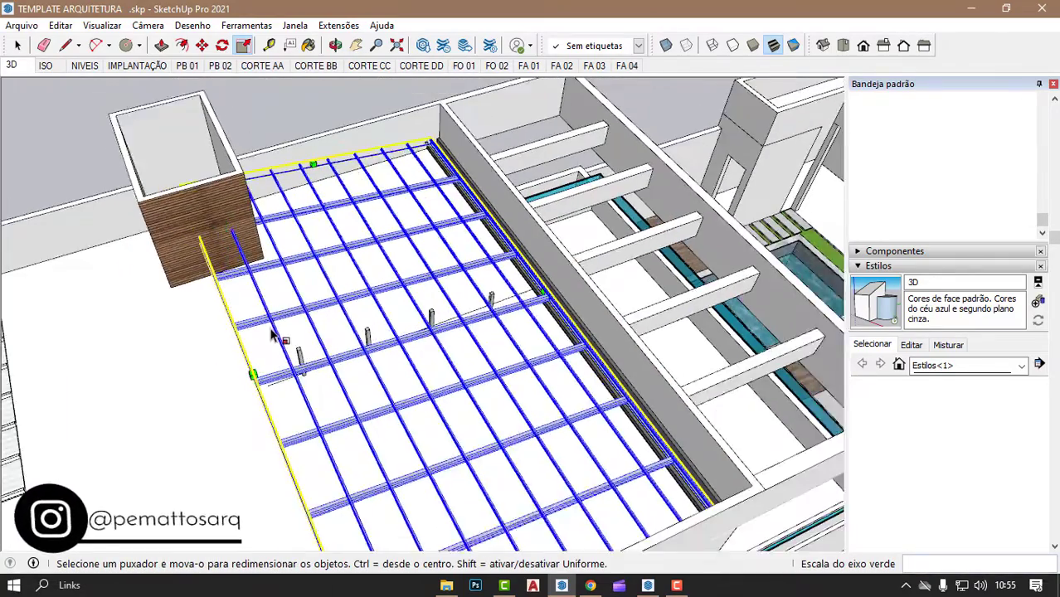
pyautogui.moveTo(271, 334)
pyautogui.mouseDown(button='middle')
pyautogui.moveTo(639, 355)
pyautogui.moveTo(390, 328)
pyautogui.moveTo(318, 304)
pyautogui.mouseUp(button='middle')
pyautogui.moveTo(318, 304); pyautogui.dragTo(319, 305)
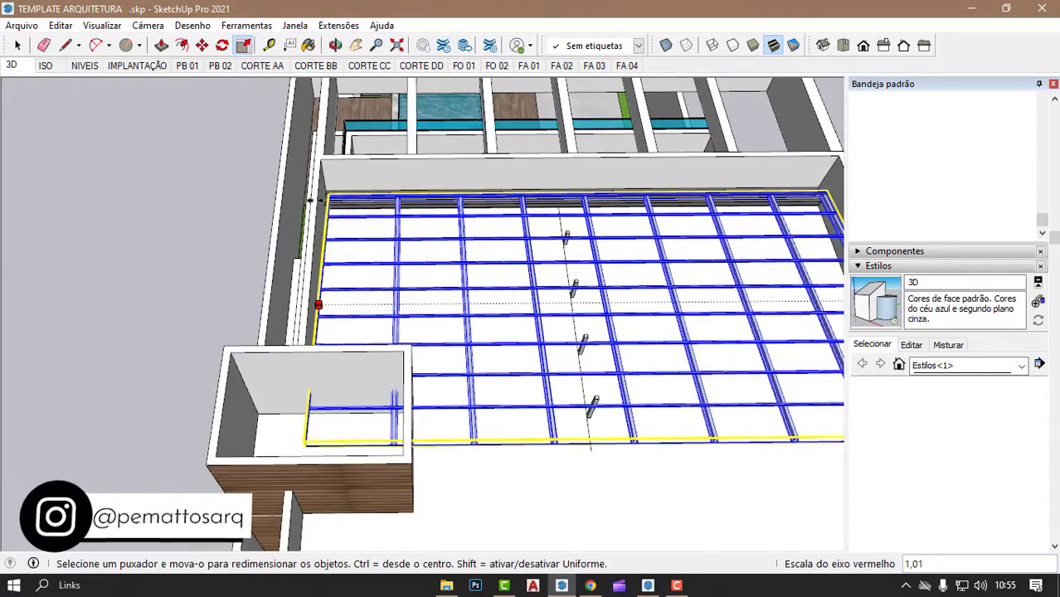
pyautogui.scroll(2, 313, 201)
pyautogui.scroll(2, 315, 183)
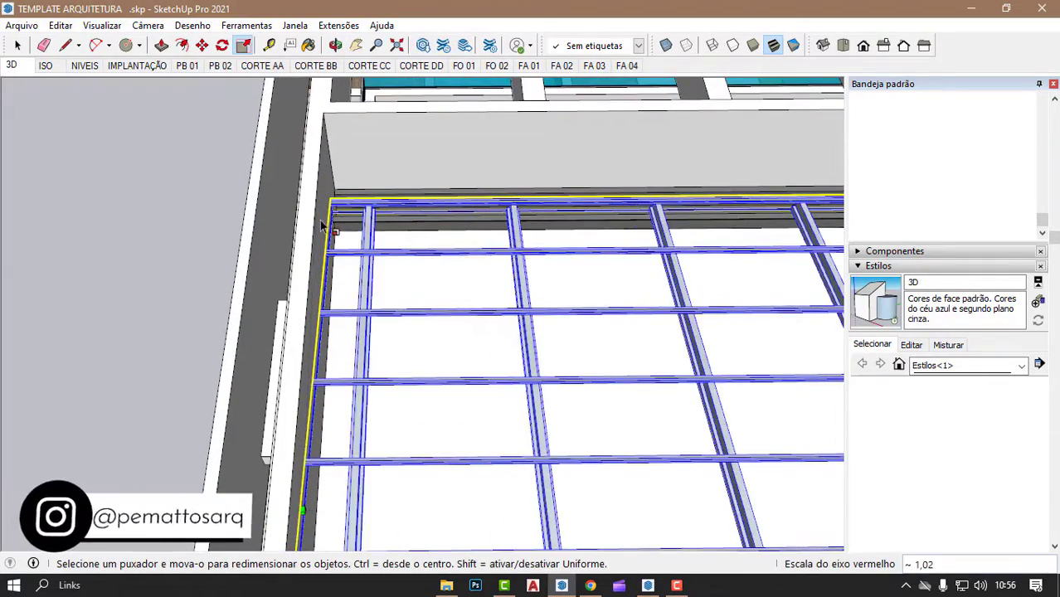
pyautogui.scroll(-4, 315, 171)
pyautogui.scroll(-3, 410, 276)
pyautogui.scroll(3, 408, 277)
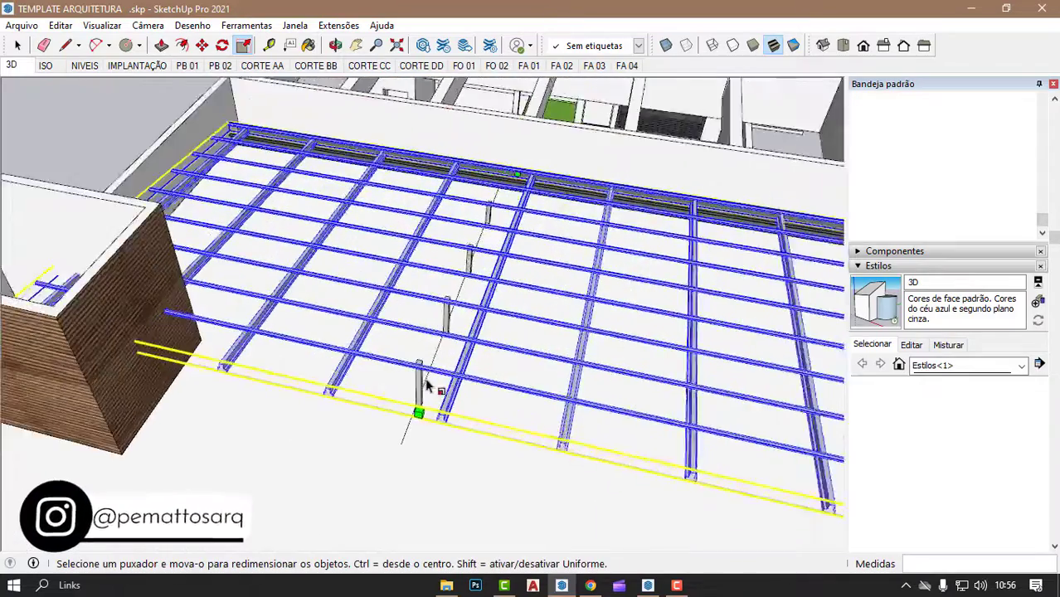
pyautogui.scroll(3, 407, 306)
pyautogui.press('space')
pyautogui.click(398, 338)
# - Slide the selected grid member along into position
pyautogui.moveTo(399, 339)
pyautogui.mouseDown(button='middle')
pyautogui.moveTo(473, 287)
pyautogui.moveTo(534, 285)
pyautogui.mouseUp(button='middle')
pyautogui.press('m')
pyautogui.click(464, 425)
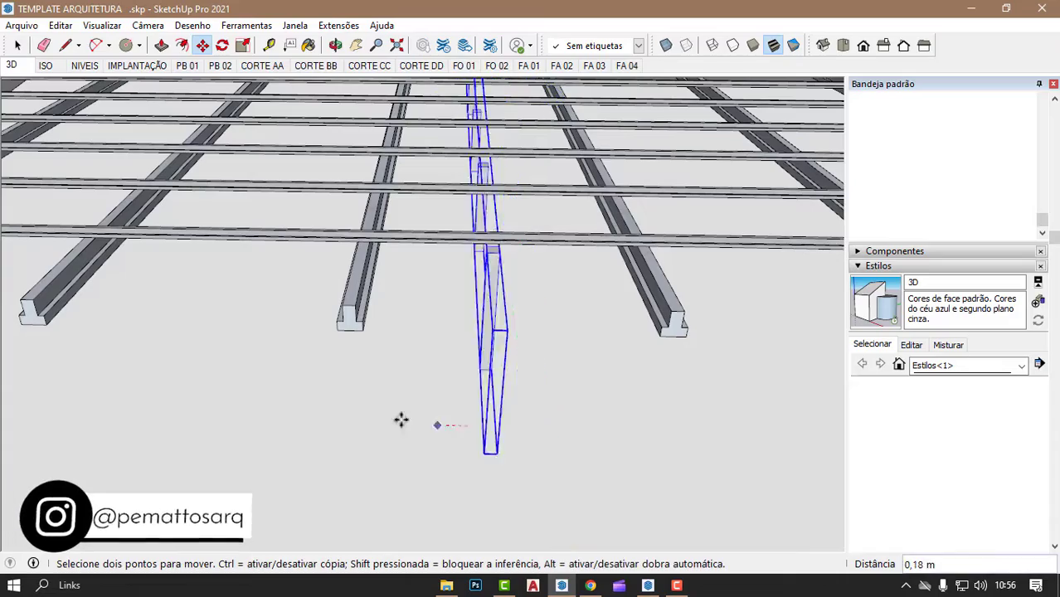
pyautogui.moveTo(339, 393)
pyautogui.mouseDown(button='middle')
pyautogui.moveTo(360, 256)
pyautogui.moveTo(319, 277)
pyautogui.moveTo(102, 264)
pyautogui.moveTo(42, 312)
pyautogui.moveTo(654, 328)
pyautogui.moveTo(597, 286)
pyautogui.moveTo(473, 308)
pyautogui.moveTo(728, 217)
pyautogui.moveTo(553, 230)
pyautogui.moveTo(603, 227)
pyautogui.moveTo(643, 246)
pyautogui.moveTo(611, 218)
pyautogui.moveTo(502, 218)
pyautogui.moveTo(516, 230)
pyautogui.mouseUp(button='middle')
pyautogui.press('space')
# - Move the beam above the column so it sits on the column
pyautogui.click(590, 220)
pyautogui.press('m')
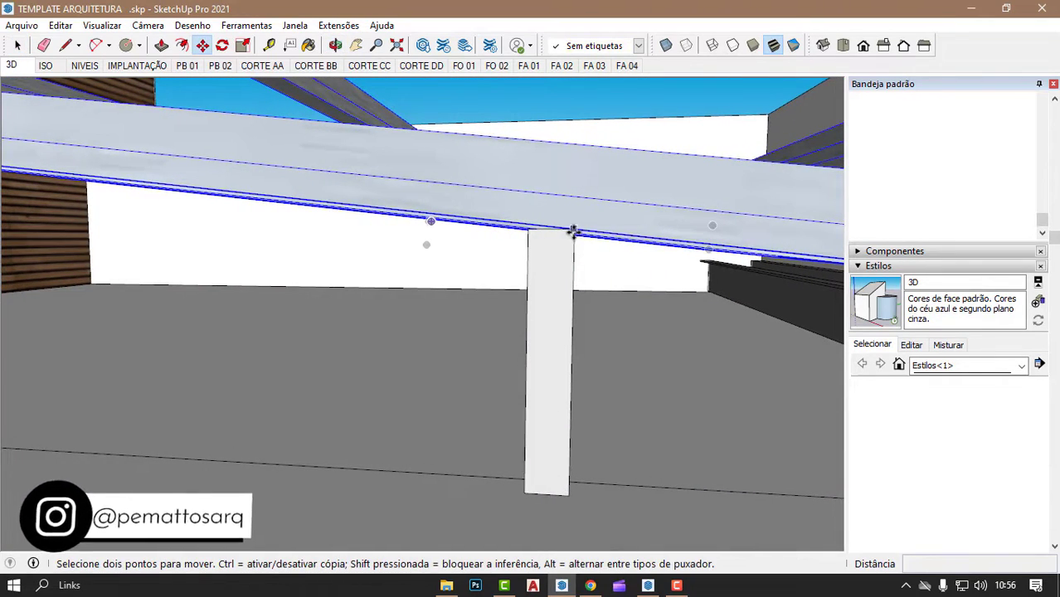
pyautogui.click(572, 231)
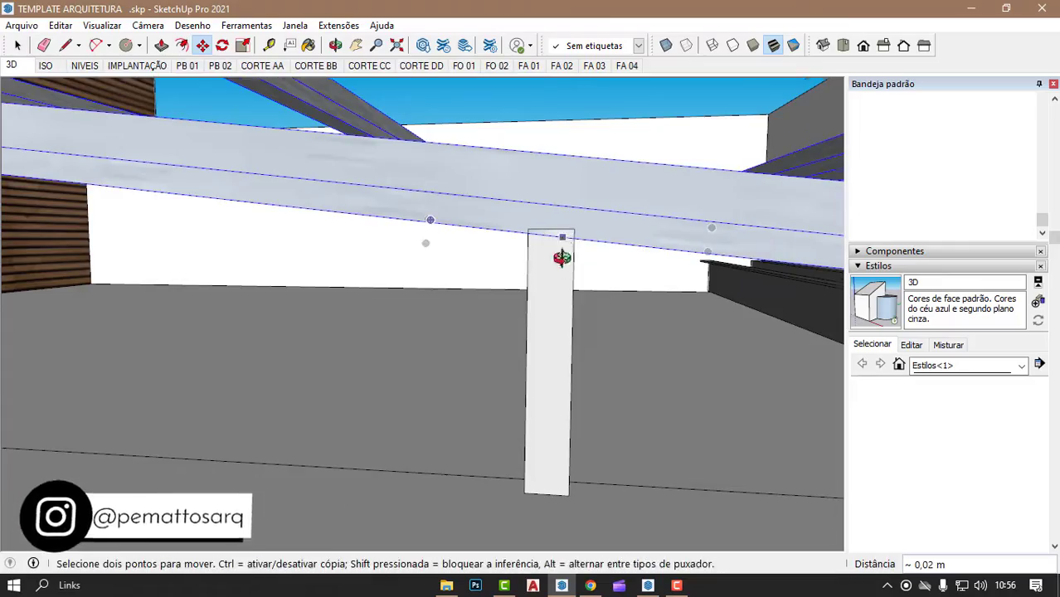
pyautogui.moveTo(562, 257)
pyautogui.mouseDown(button='middle')
pyautogui.moveTo(622, 335)
pyautogui.moveTo(618, 320)
pyautogui.moveTo(456, 278)
pyautogui.moveTo(552, 302)
pyautogui.moveTo(414, 300)
pyautogui.moveTo(733, 303)
pyautogui.mouseUp(button='middle')
pyautogui.scroll(-3, 622, 336)
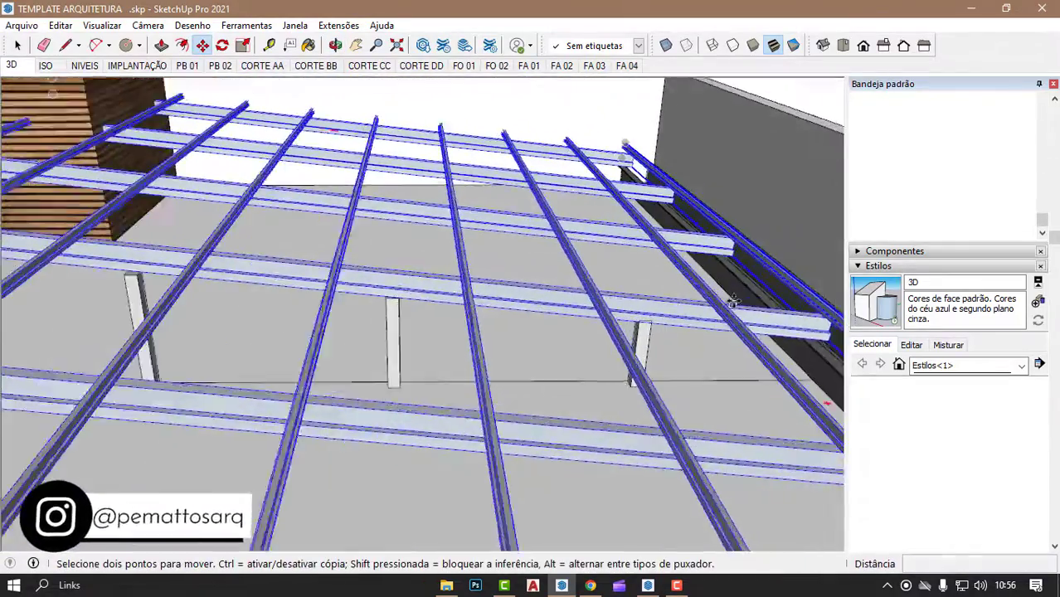
pyautogui.scroll(2, 734, 303)
pyautogui.scroll(3, 620, 331)
pyautogui.moveTo(547, 315); pyautogui.dragTo(544, 299, button='middle')
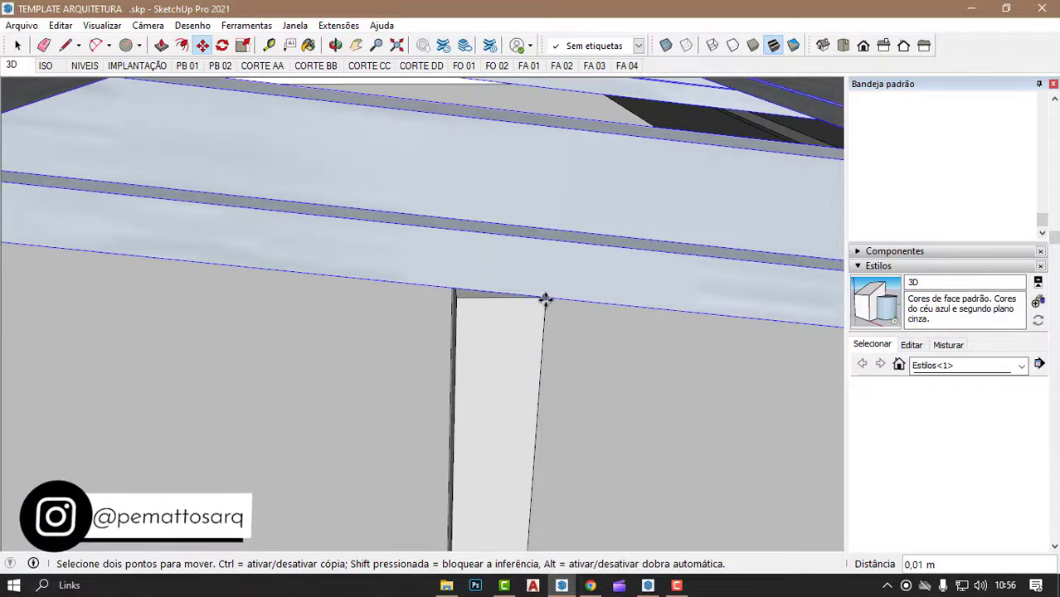
# - Rotate the post about 1,2° around its top corner to follow the sloping beam
pyautogui.click(222, 45)
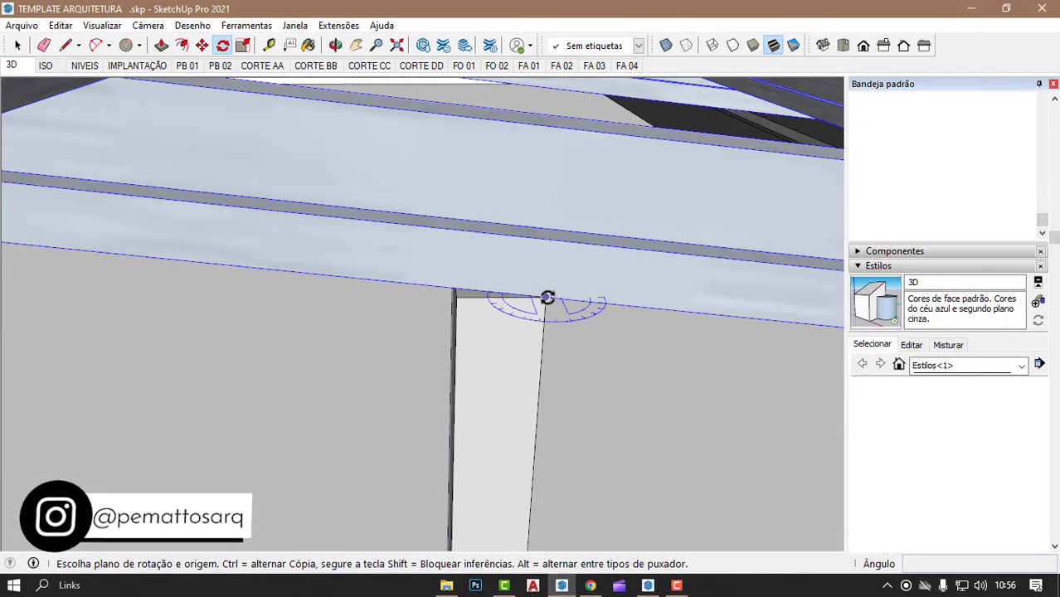
pyautogui.moveTo(545, 296); pyautogui.dragTo(606, 302)
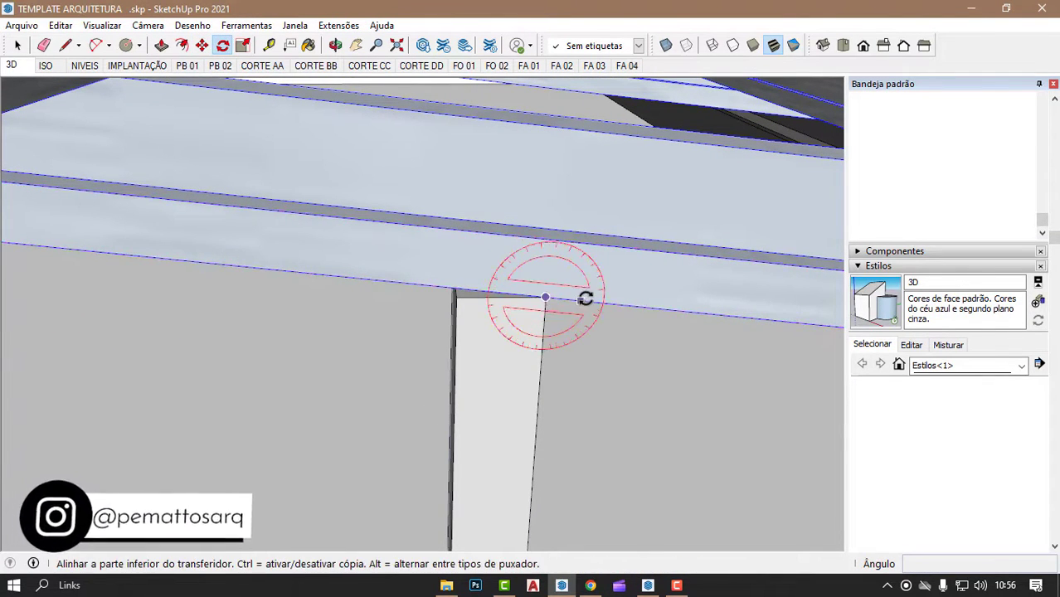
pyautogui.scroll(-2, 586, 298)
pyautogui.scroll(-1, 606, 302)
pyautogui.scroll(-2, 581, 297)
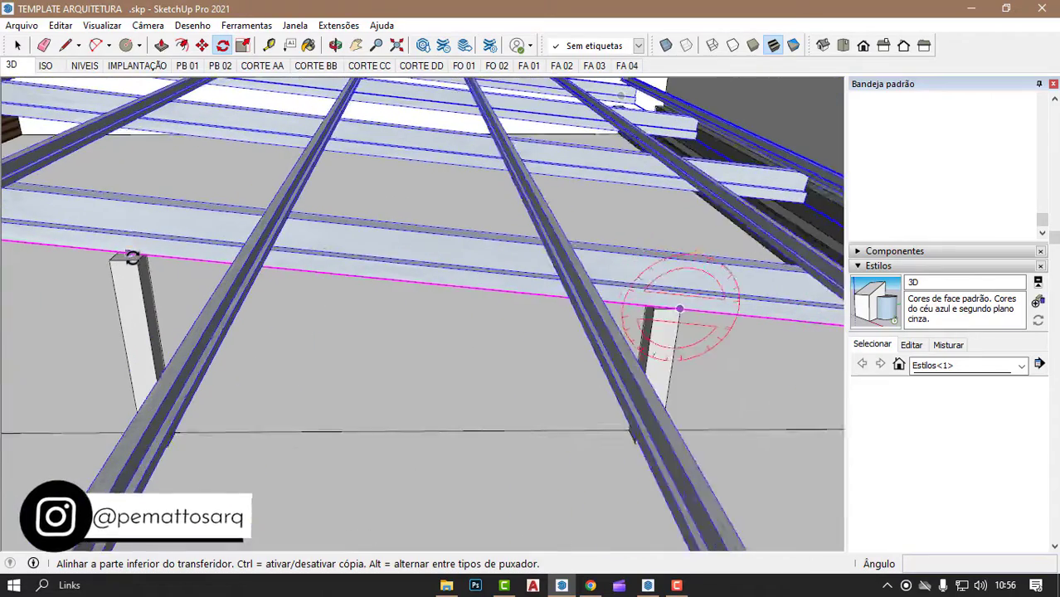
pyautogui.scroll(2, 142, 251)
pyautogui.moveTo(606, 302); pyautogui.dragTo(135, 264)
pyautogui.scroll(1, 135, 267)
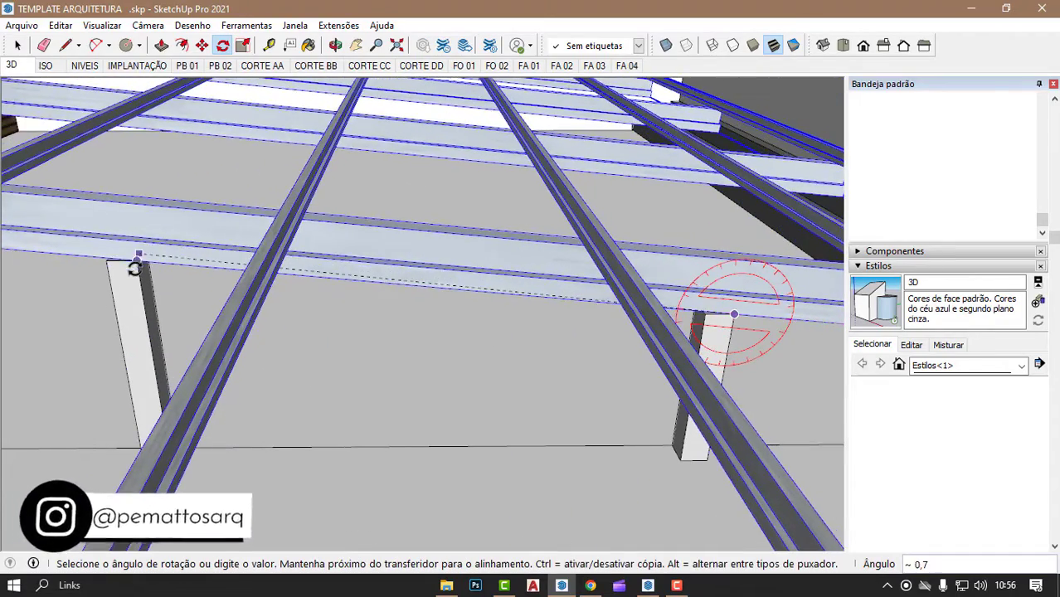
pyautogui.scroll(1, 134, 265)
pyautogui.scroll(2, 135, 264)
pyautogui.click(136, 264)
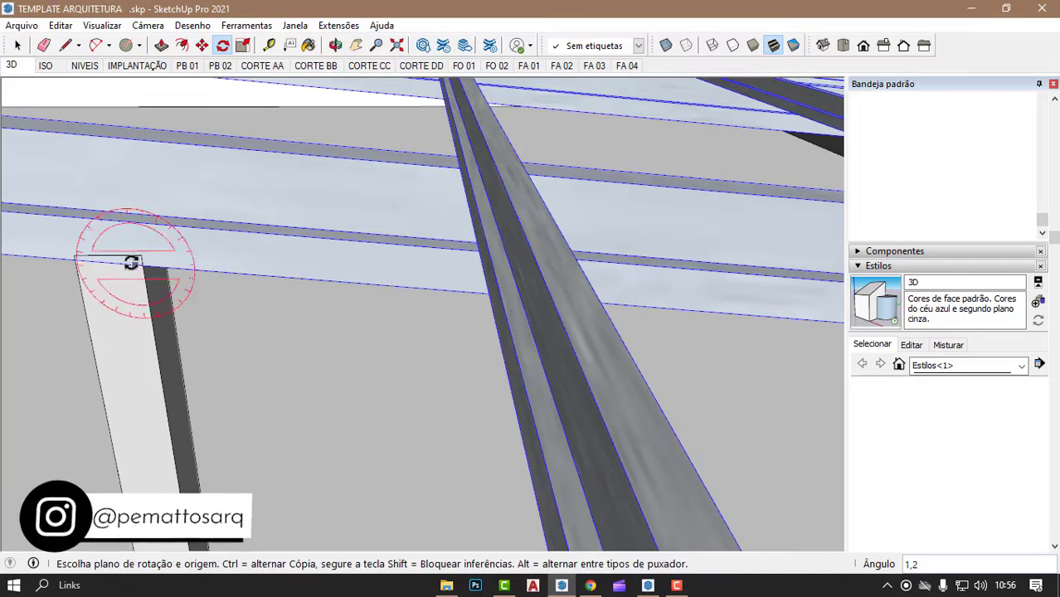
pyautogui.scroll(-3, 190, 279)
pyautogui.scroll(-1, 357, 303)
pyautogui.scroll(-1, 662, 306)
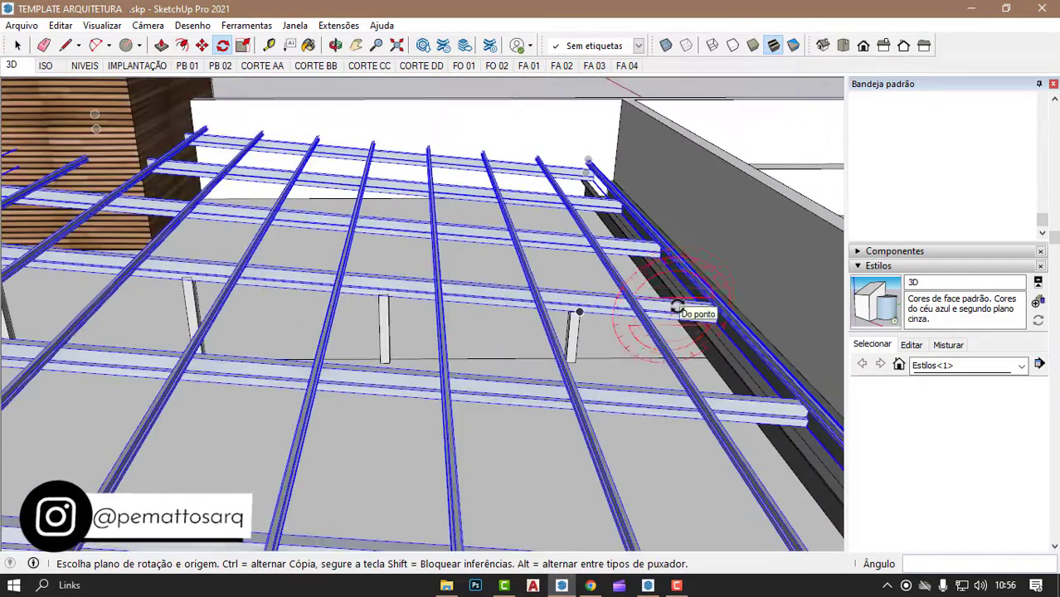
pyautogui.scroll(-1, 676, 306)
pyautogui.press('space')
pyautogui.scroll(-1, 676, 307)
pyautogui.scroll(-1, 592, 307)
# - Select a vertical post under the beams, deleting it once and then undoing the deletion
pyautogui.click(557, 166)
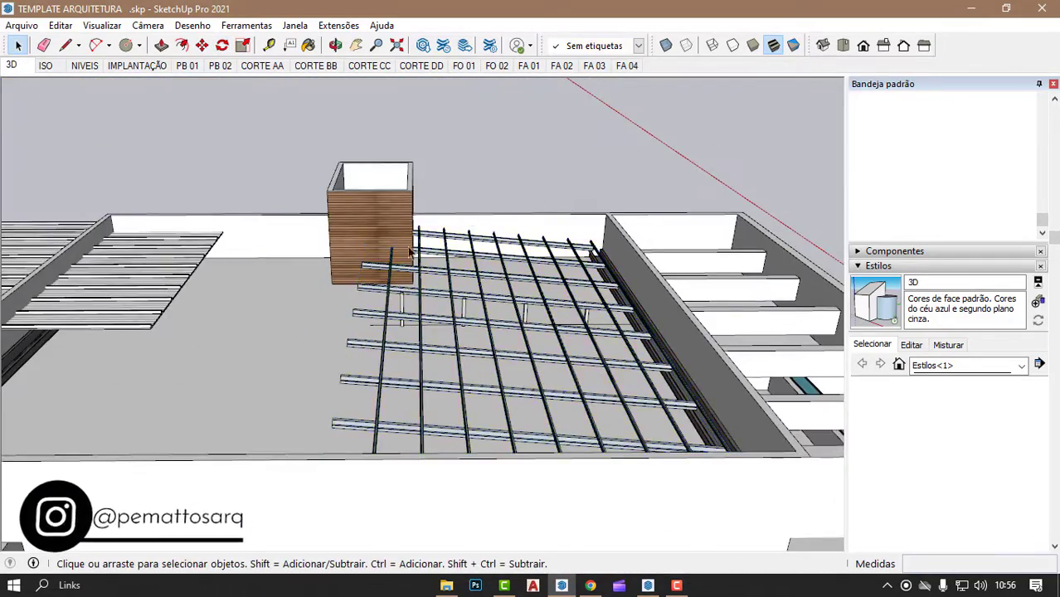
pyautogui.moveTo(548, 307)
pyautogui.mouseDown(button='middle')
pyautogui.moveTo(531, 321)
pyautogui.moveTo(598, 334)
pyautogui.mouseUp(button='middle')
pyautogui.scroll(2, 535, 311)
pyautogui.scroll(2, 503, 325)
pyautogui.click(503, 326)
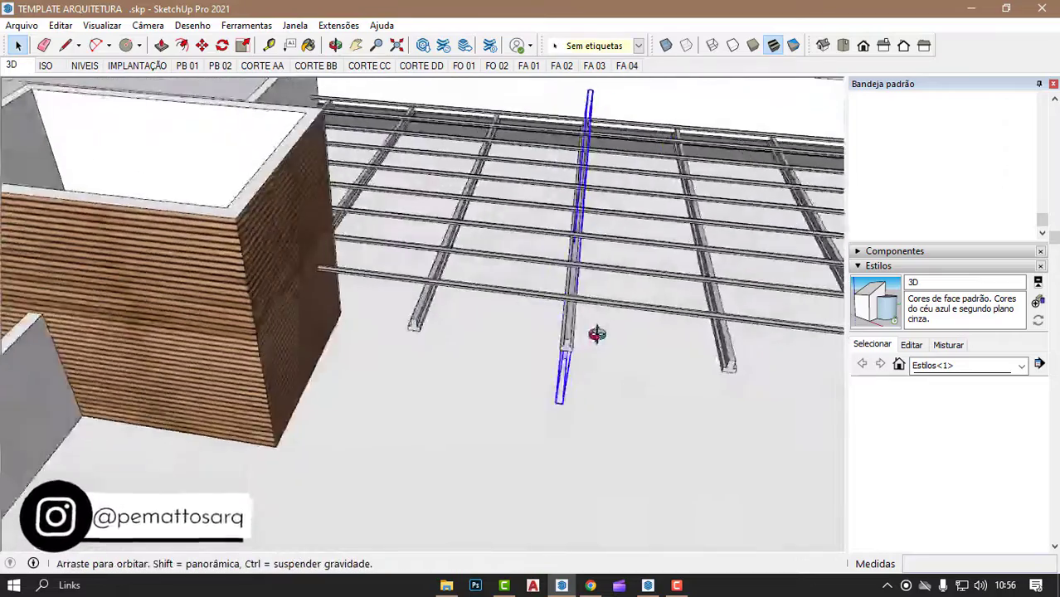
pyautogui.scroll(2, 592, 392)
pyautogui.press('Delete')
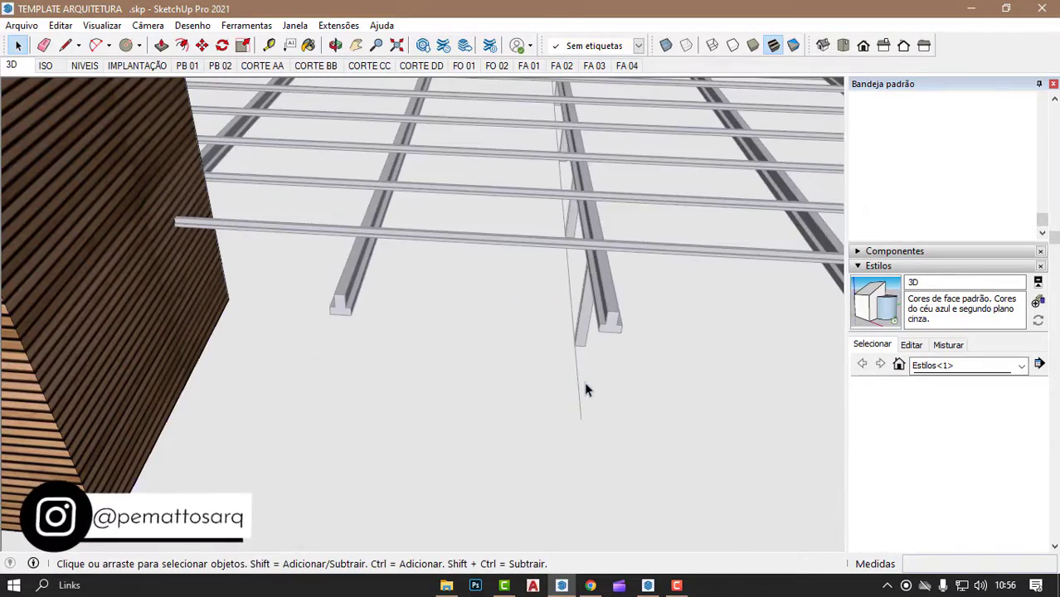
pyautogui.hotkey('ctrl', 'z')
pyautogui.press('e')
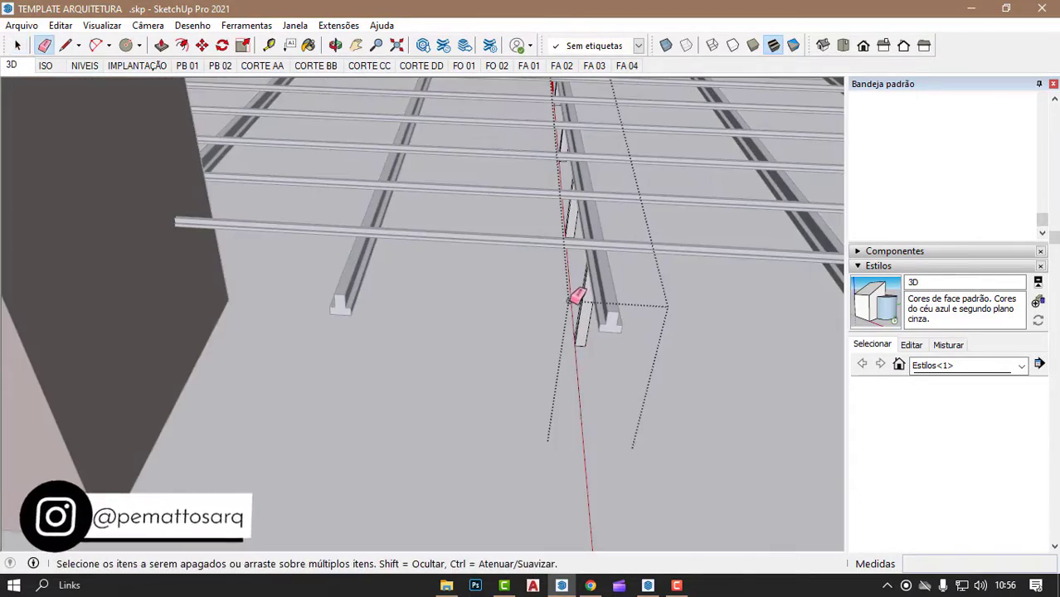
pyautogui.press('space')
pyautogui.moveTo(572, 345); pyautogui.dragTo(549, 348, button='middle')
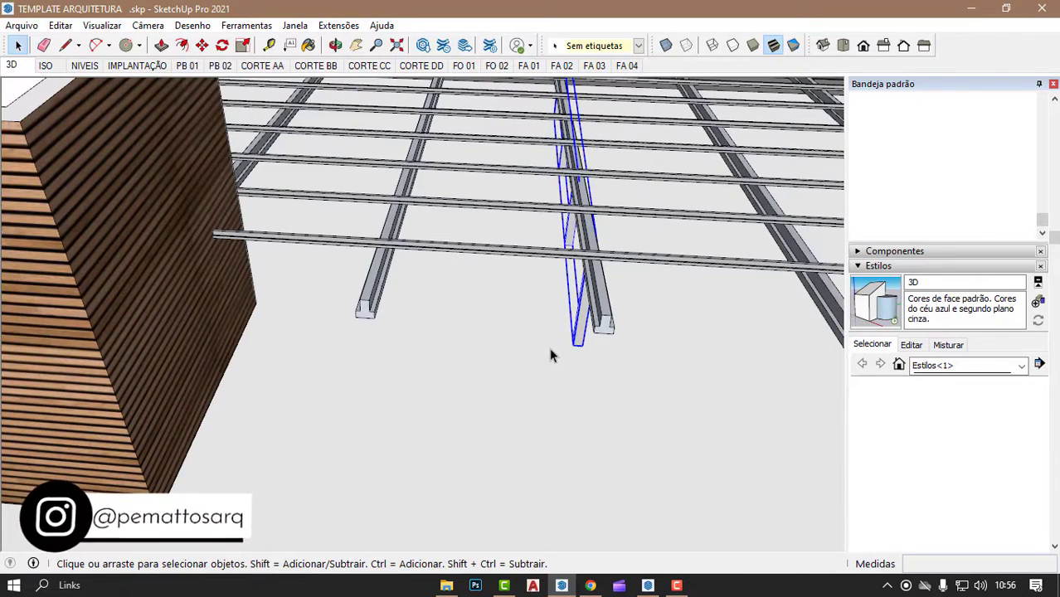
# - Copy the selected post with Move and Ctrl, starting from the post's base
pyautogui.press('m')
pyautogui.press('ctrl')
pyautogui.click(614, 335)
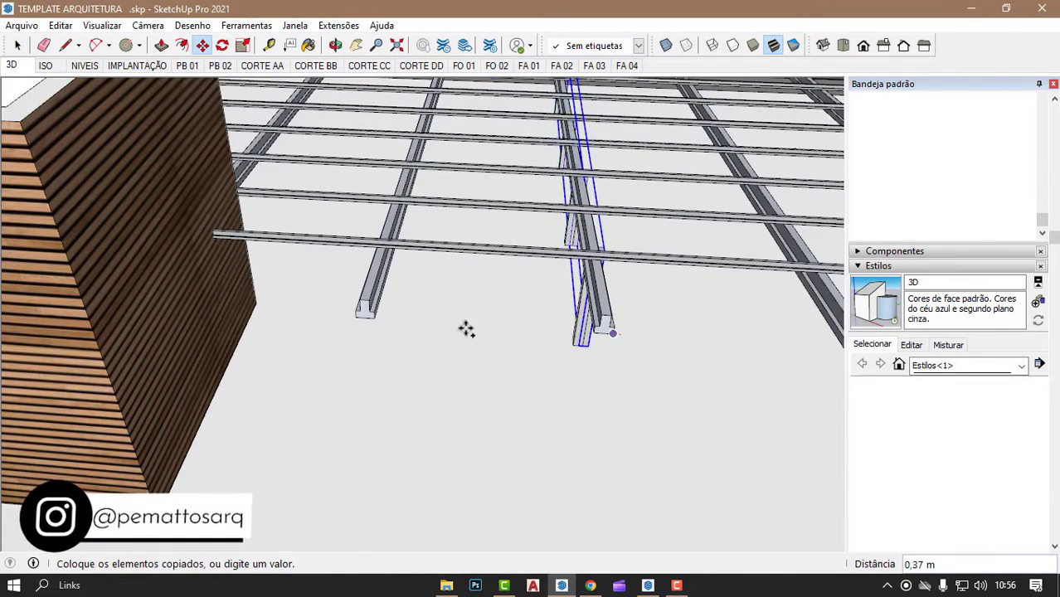
pyautogui.scroll(-3, 467, 326)
pyautogui.scroll(2, 448, 326)
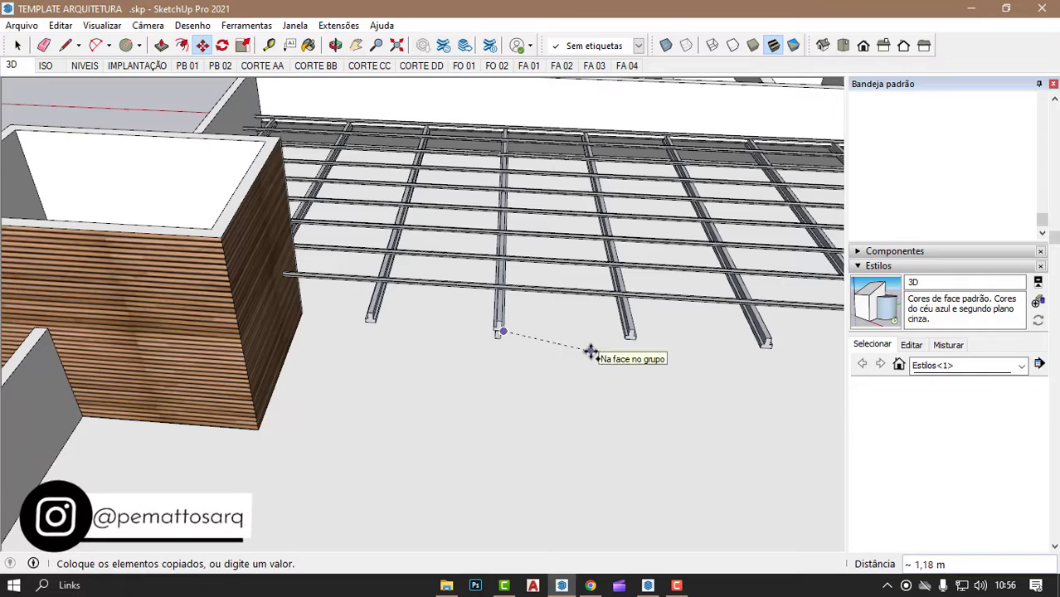
pyautogui.scroll(2, 591, 352)
pyautogui.scroll(2, 644, 348)
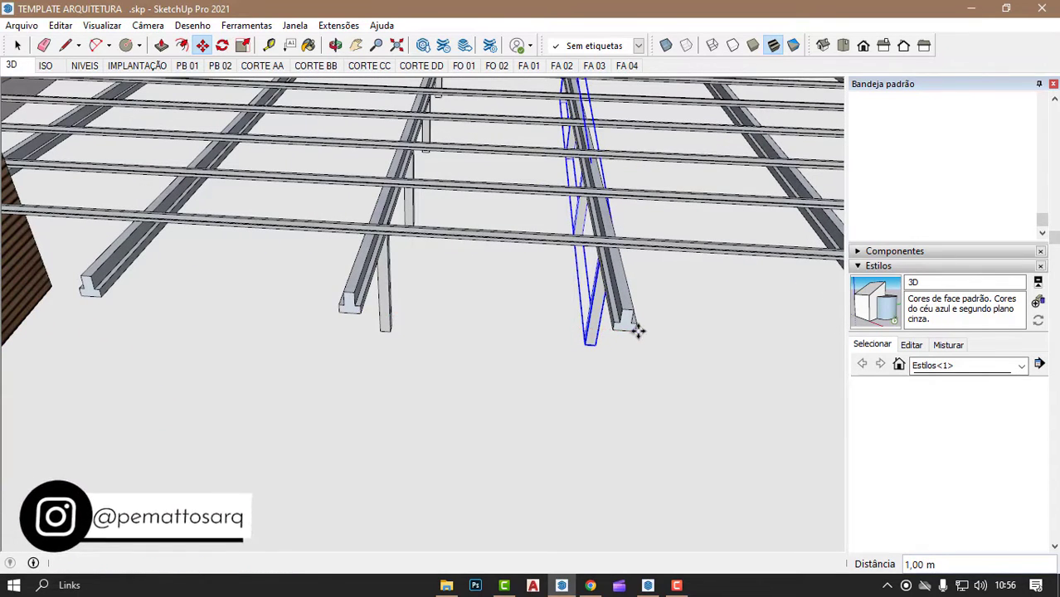
pyautogui.scroll(-2, 360, 324)
pyautogui.scroll(-2, 363, 323)
pyautogui.scroll(-2, 363, 324)
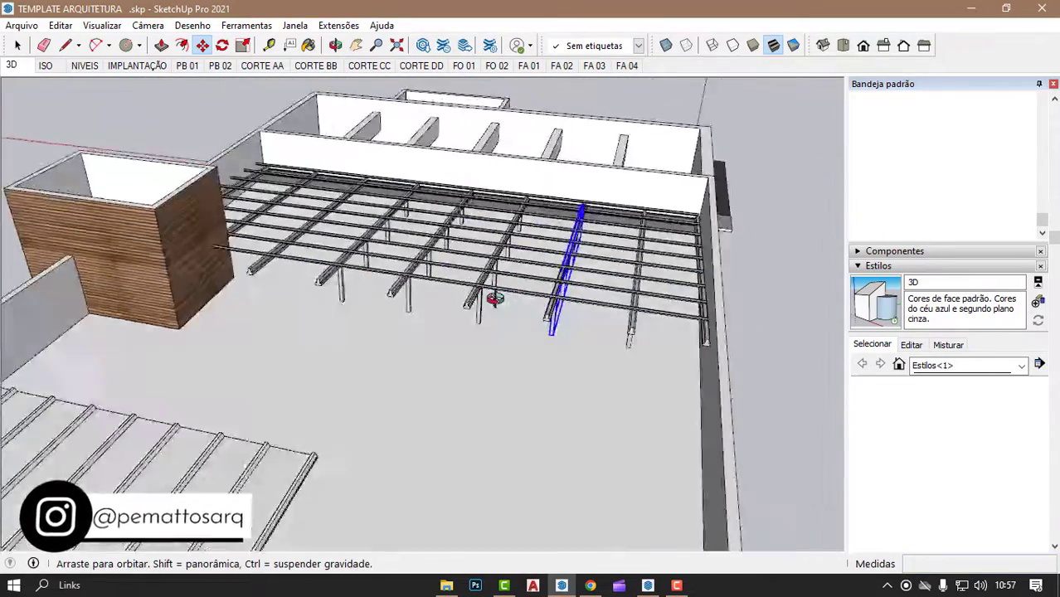
# - Shift the post group snug under its beam, dragging a copy about 1,06 m along
pyautogui.moveTo(538, 313)
pyautogui.mouseDown(button='middle')
pyautogui.moveTo(635, 353)
pyautogui.moveTo(627, 340)
pyautogui.mouseUp(button='middle')
pyautogui.scroll(3, 639, 355)
pyautogui.scroll(2, 638, 355)
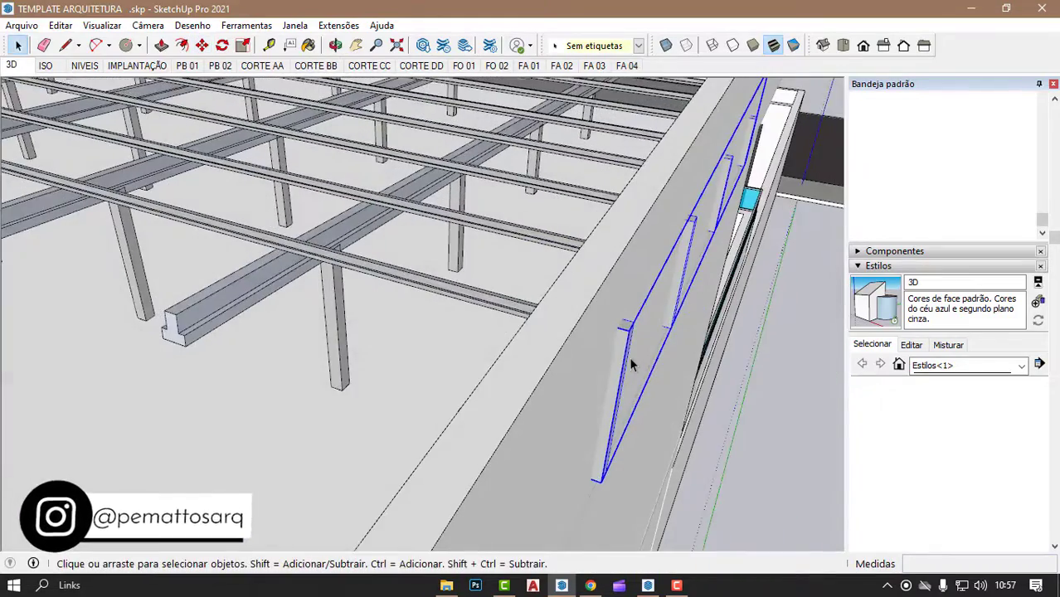
pyautogui.press('m')
pyautogui.click(627, 325)
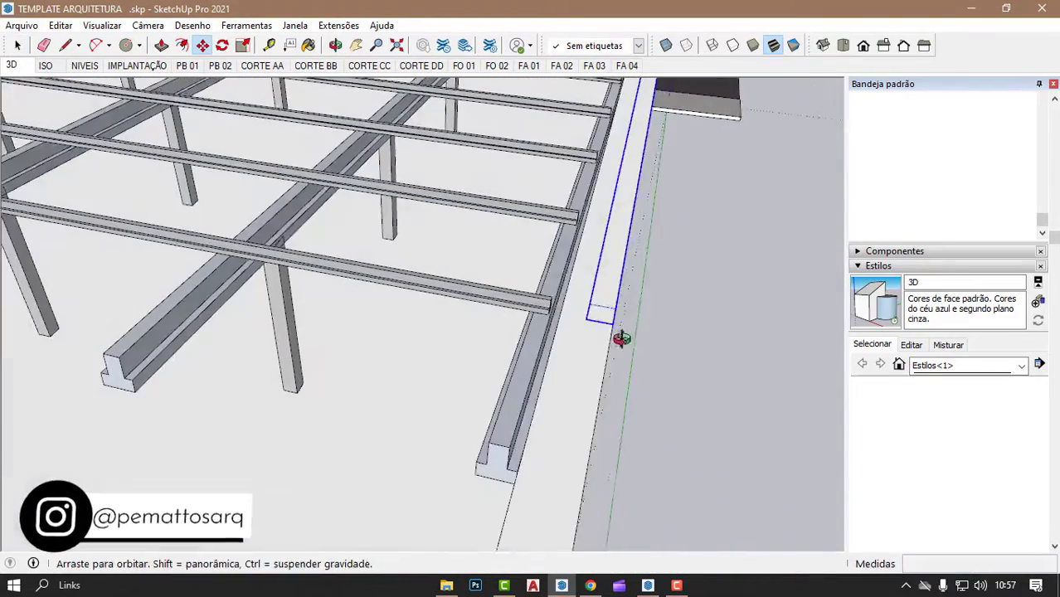
pyautogui.moveTo(563, 310); pyautogui.dragTo(661, 327, button='middle')
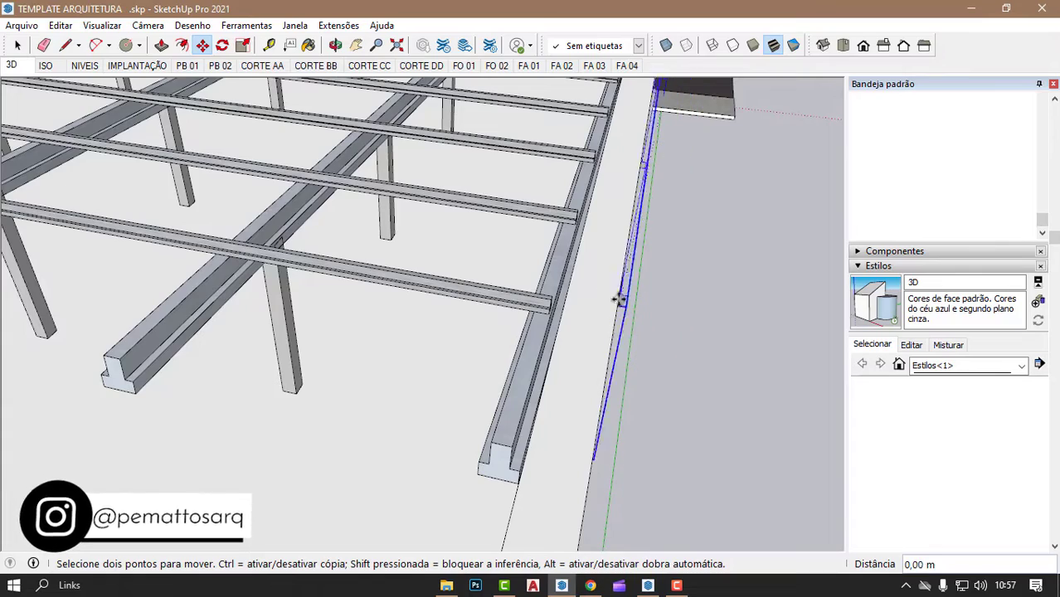
pyautogui.moveTo(531, 282)
pyautogui.mouseDown(button='middle')
pyautogui.moveTo(586, 261)
pyautogui.moveTo(598, 201)
pyautogui.moveTo(543, 248)
pyautogui.mouseUp(button='middle')
pyautogui.click(544, 248)
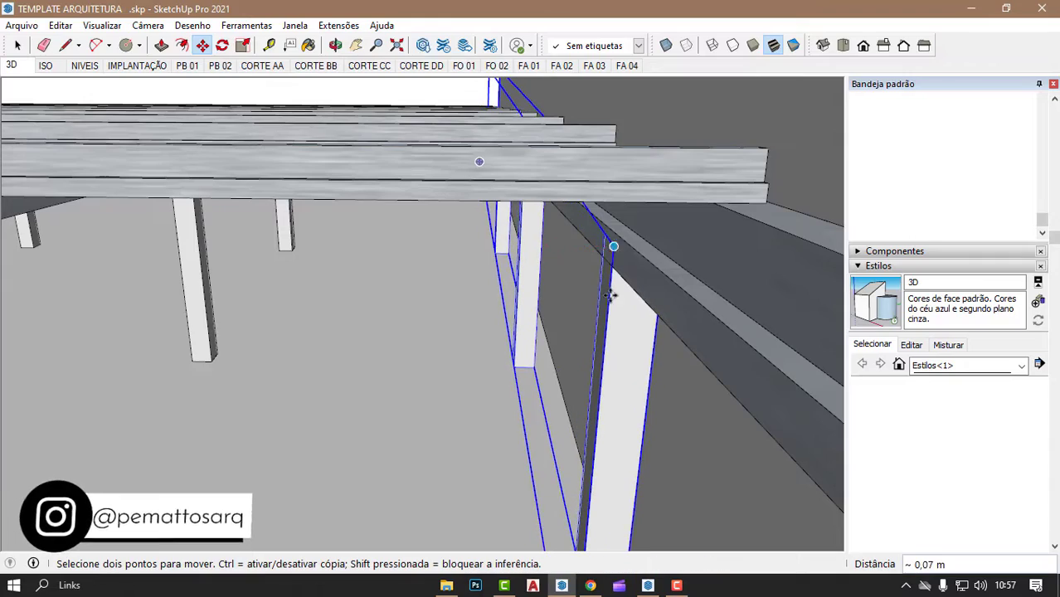
pyautogui.moveTo(610, 296); pyautogui.dragTo(610, 388, button='middle')
pyautogui.scroll(-5, 610, 388)
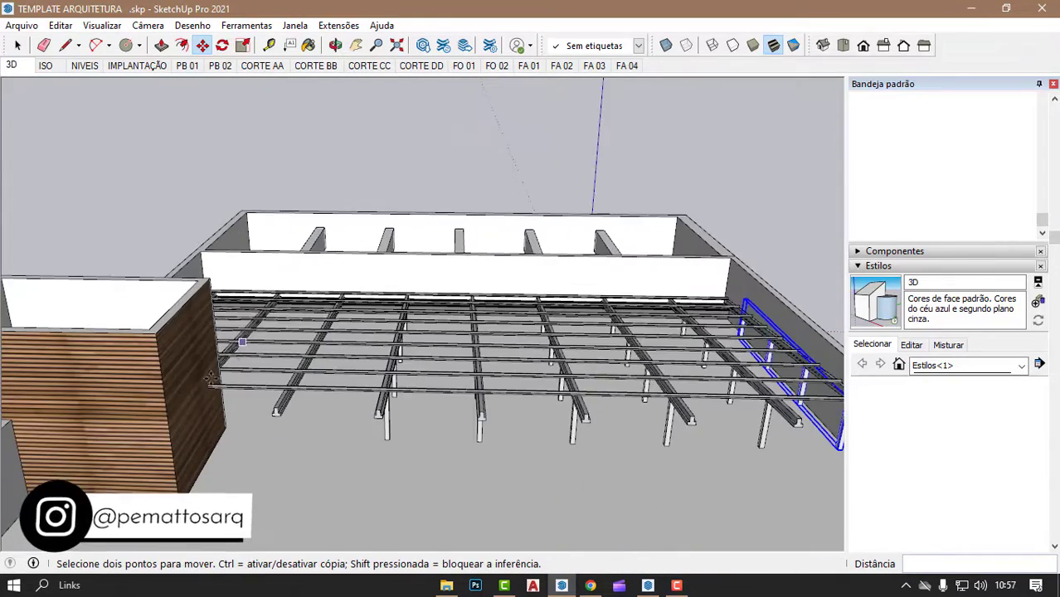
pyautogui.scroll(3, 211, 377)
pyautogui.scroll(3, 495, 432)
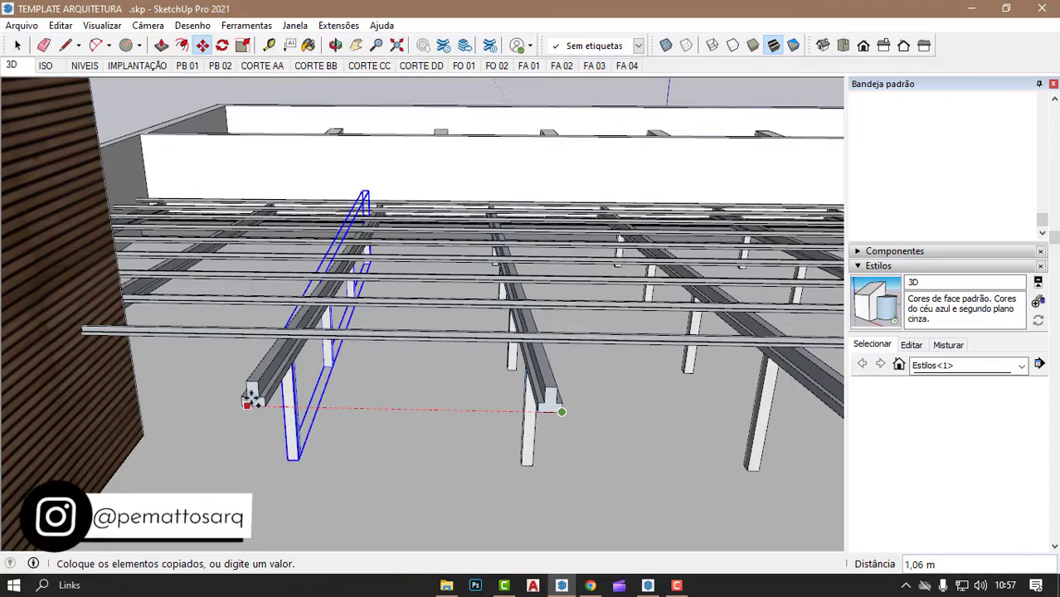
pyautogui.scroll(-3, 442, 400)
pyautogui.moveTo(442, 399); pyautogui.dragTo(480, 367, button='middle')
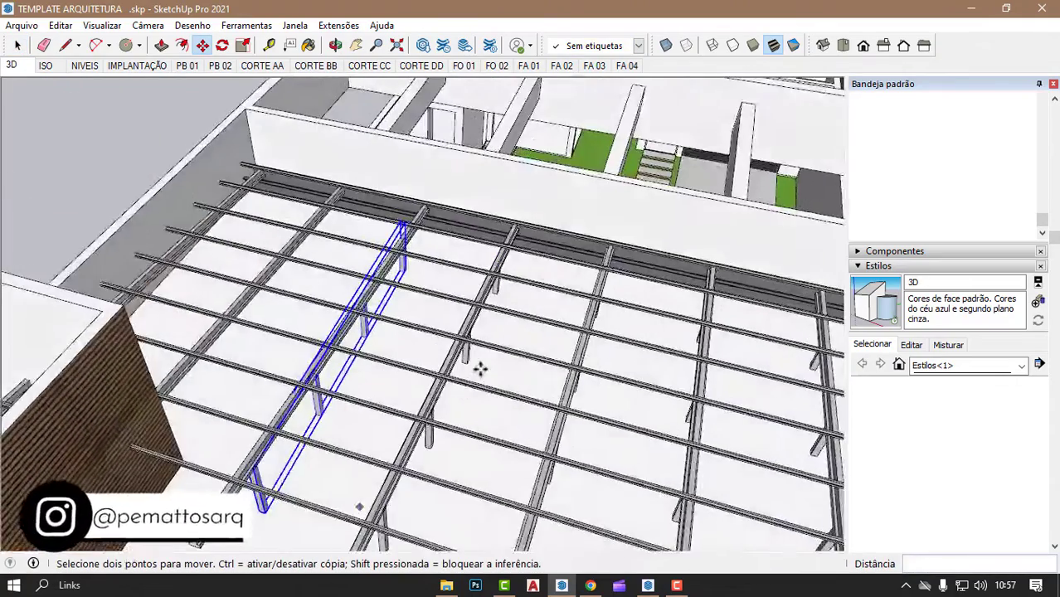
pyautogui.scroll(2, 488, 363)
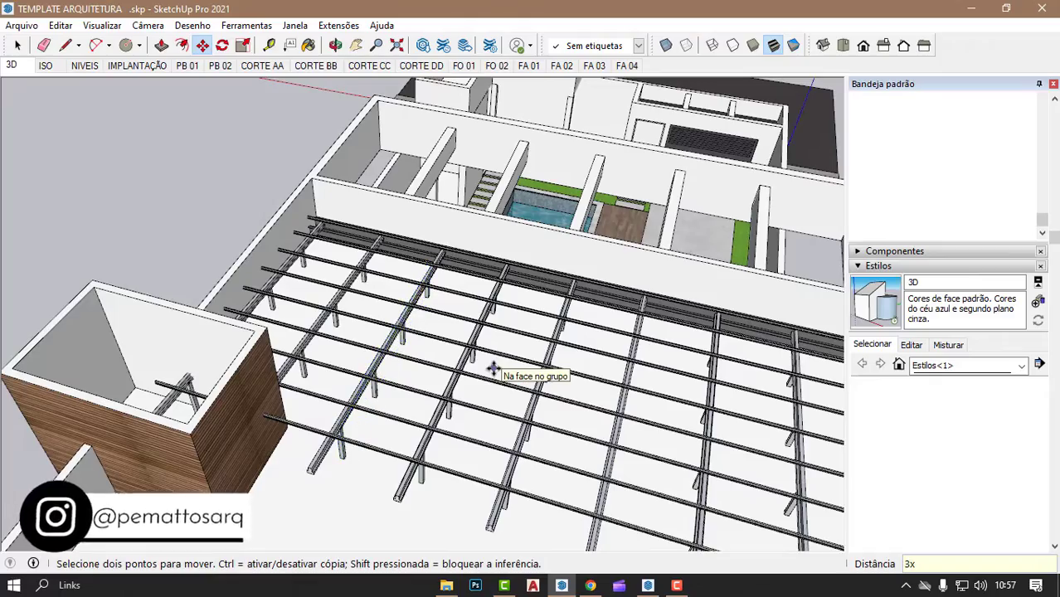
pyautogui.scroll(-2, 493, 368)
pyautogui.moveTo(493, 368); pyautogui.dragTo(244, 351, button='middle')
pyautogui.scroll(3, 468, 287)
pyautogui.scroll(3, 538, 248)
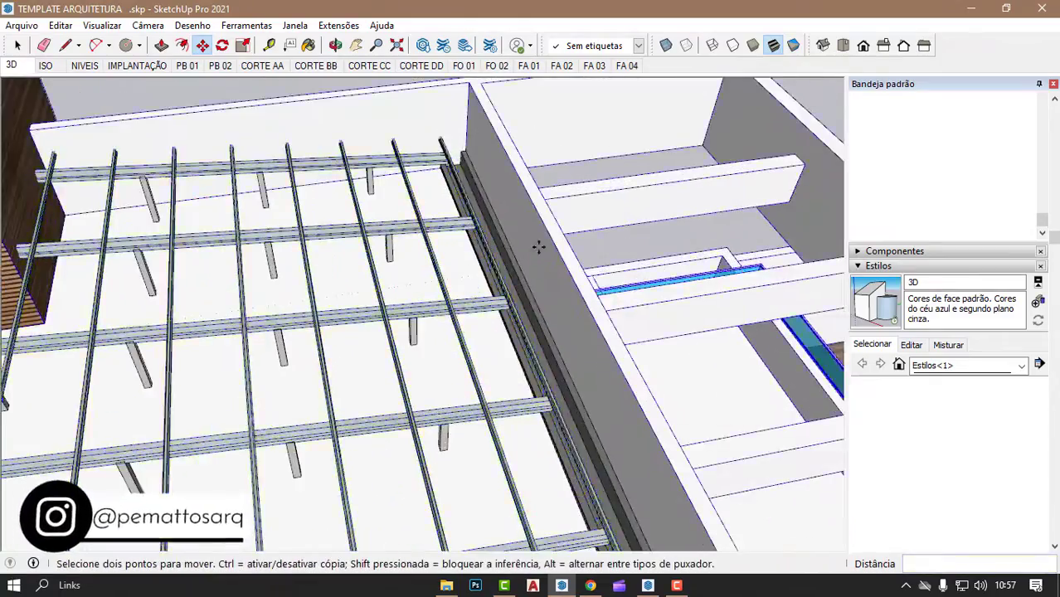
pyautogui.scroll(-3, 539, 247)
pyautogui.moveTo(539, 247); pyautogui.dragTo(315, 179, button='middle')
pyautogui.scroll(3, 520, 237)
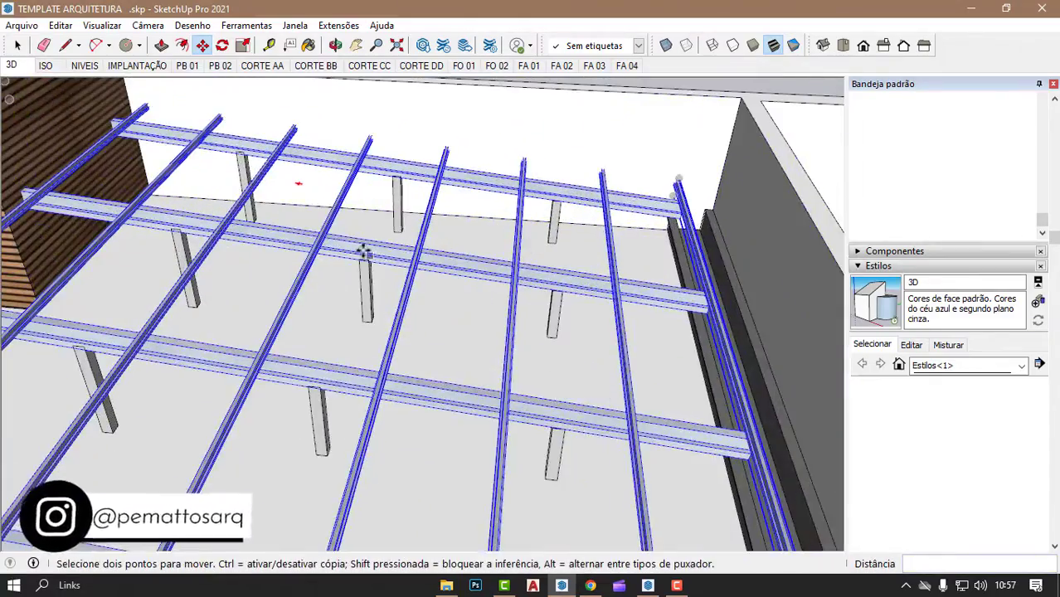
pyautogui.moveTo(364, 251)
pyautogui.mouseDown(button='middle')
pyautogui.moveTo(472, 133)
pyautogui.moveTo(453, 89)
pyautogui.moveTo(439, 135)
pyautogui.moveTo(532, 238)
pyautogui.mouseUp(button='middle')
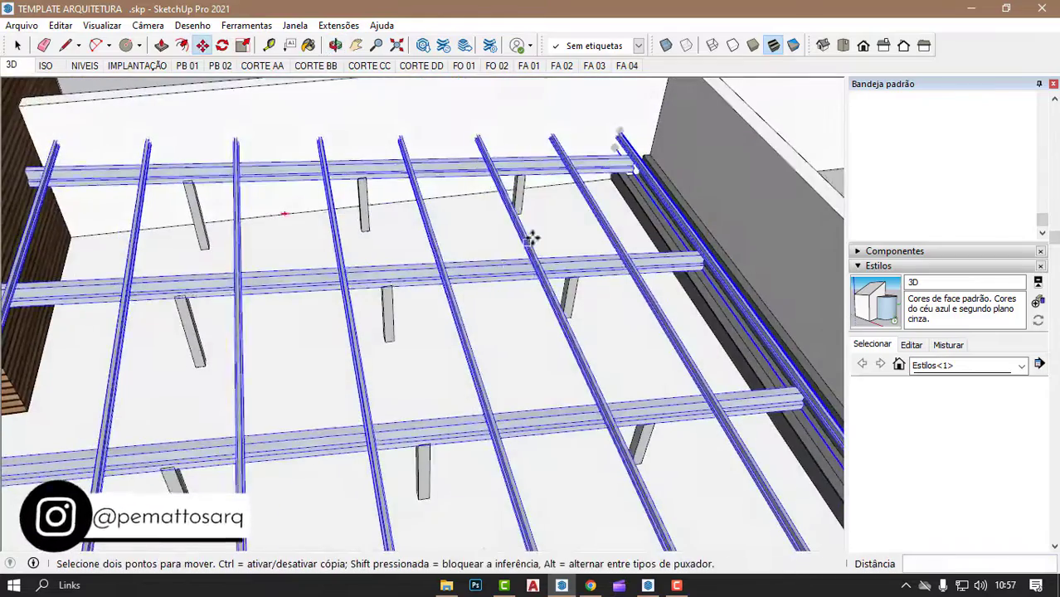
pyautogui.scroll(-5, 532, 238)
pyautogui.scroll(2, 357, 280)
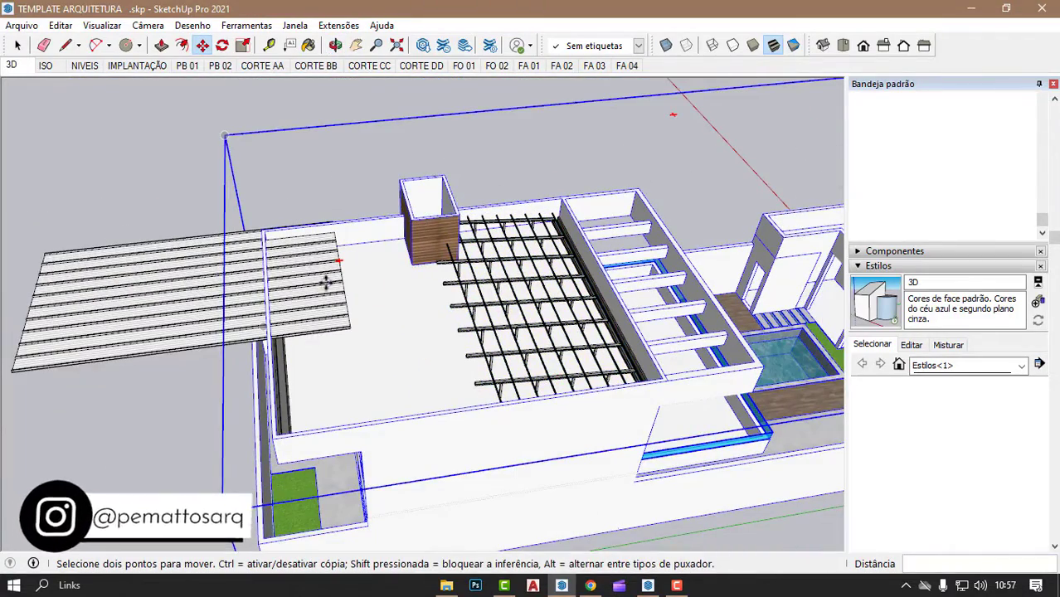
pyautogui.click(93, 268)
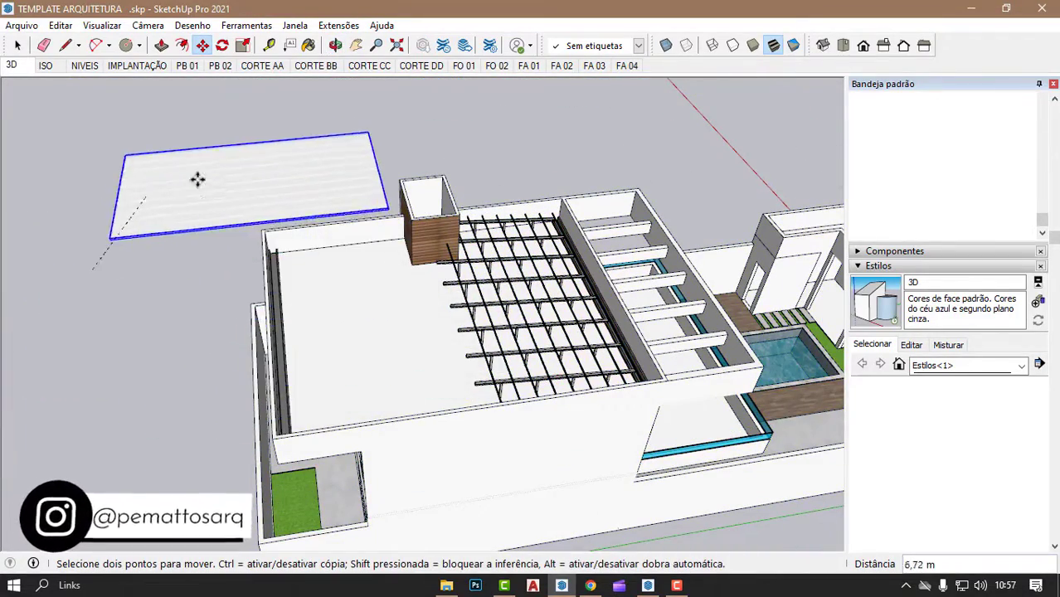
pyautogui.click(259, 181)
pyautogui.moveTo(258, 181)
pyautogui.mouseDown(button='middle')
pyautogui.moveTo(105, 303)
pyautogui.moveTo(330, 239)
pyautogui.mouseUp(button='middle')
pyautogui.scroll(3, 286, 402)
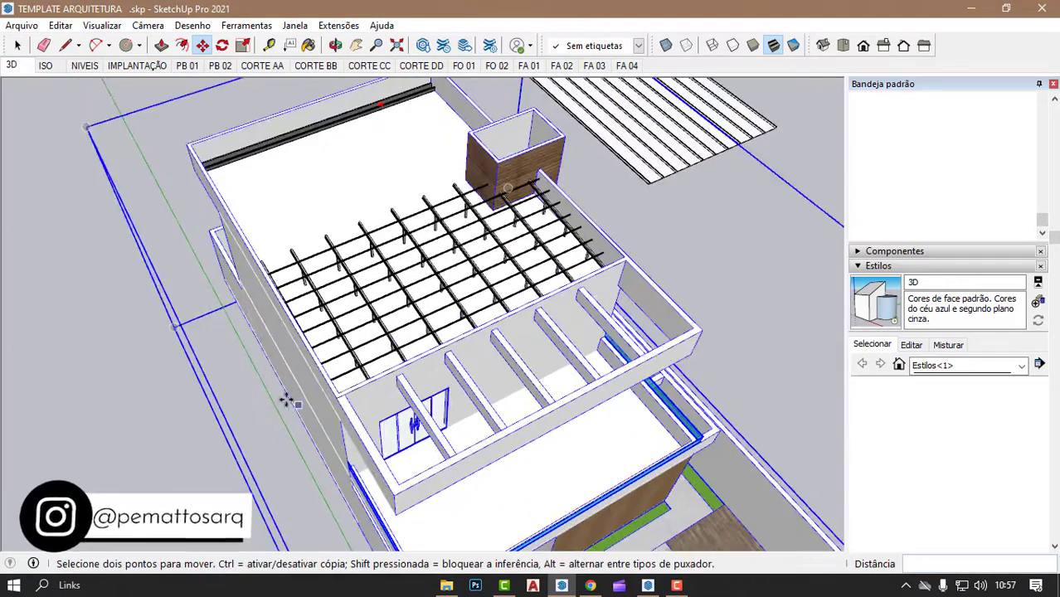
pyautogui.moveTo(596, 214); pyautogui.dragTo(286, 131, button='middle')
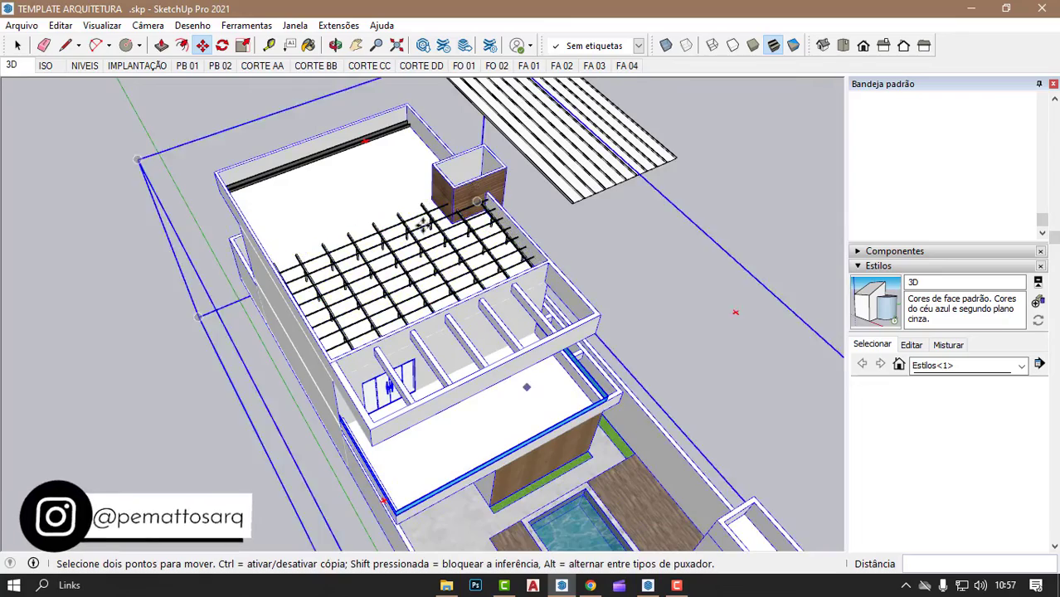
pyautogui.moveTo(424, 258); pyautogui.dragTo(451, 280, button='middle')
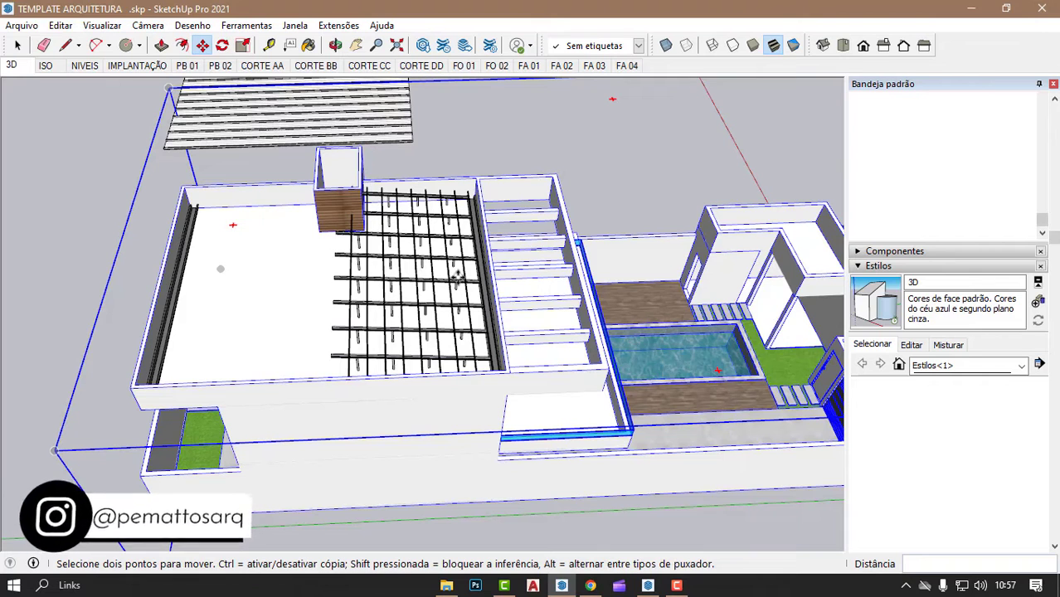
pyautogui.click(662, 589)
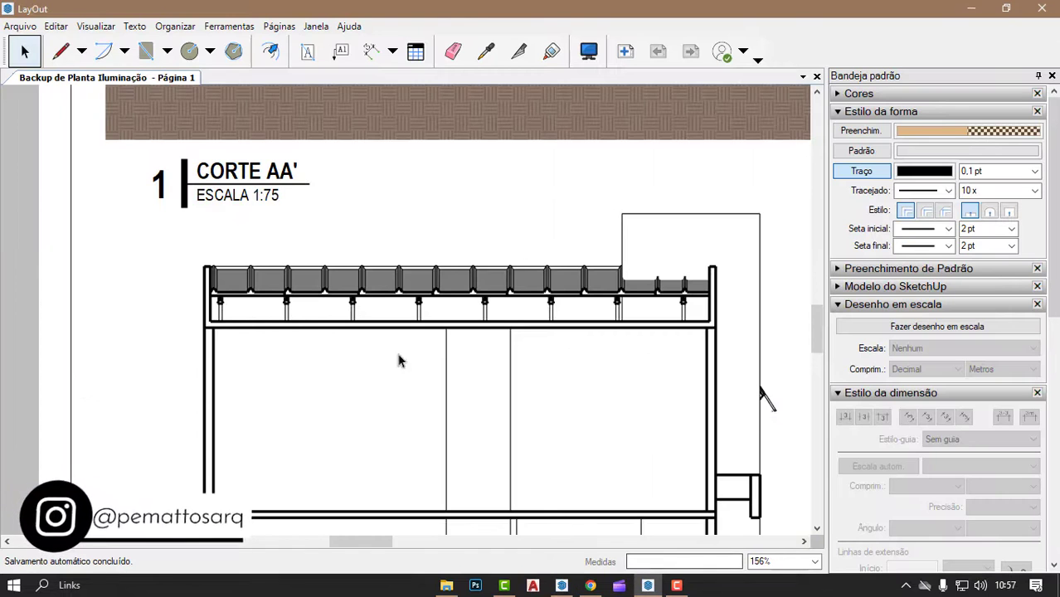
pyautogui.scroll(-2, 398, 357)
pyautogui.scroll(2, 462, 348)
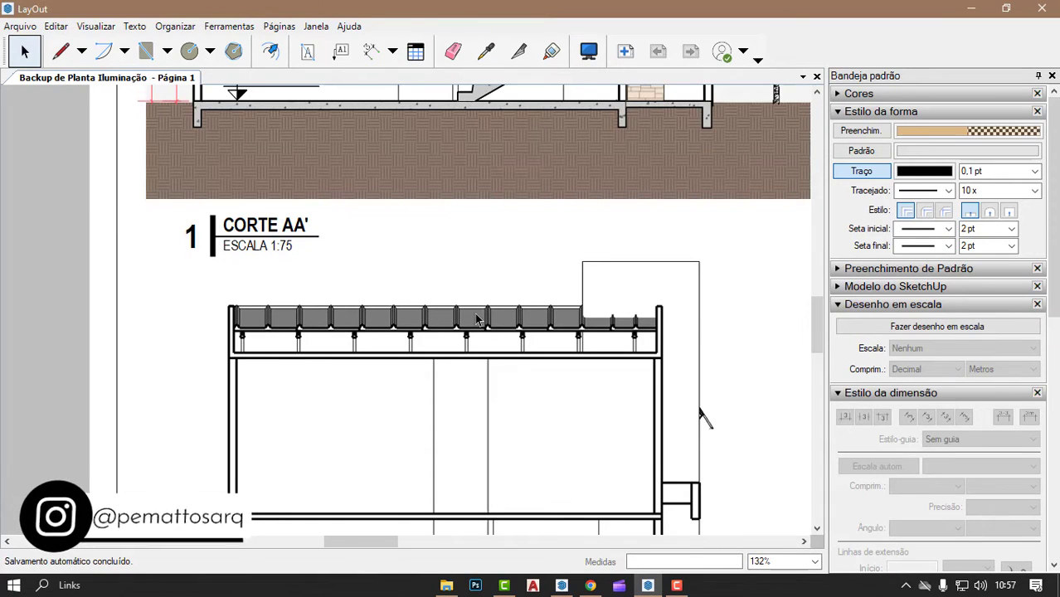
# - Return to the 3D house model and view the pergola beside the side wall
pyautogui.click(564, 586)
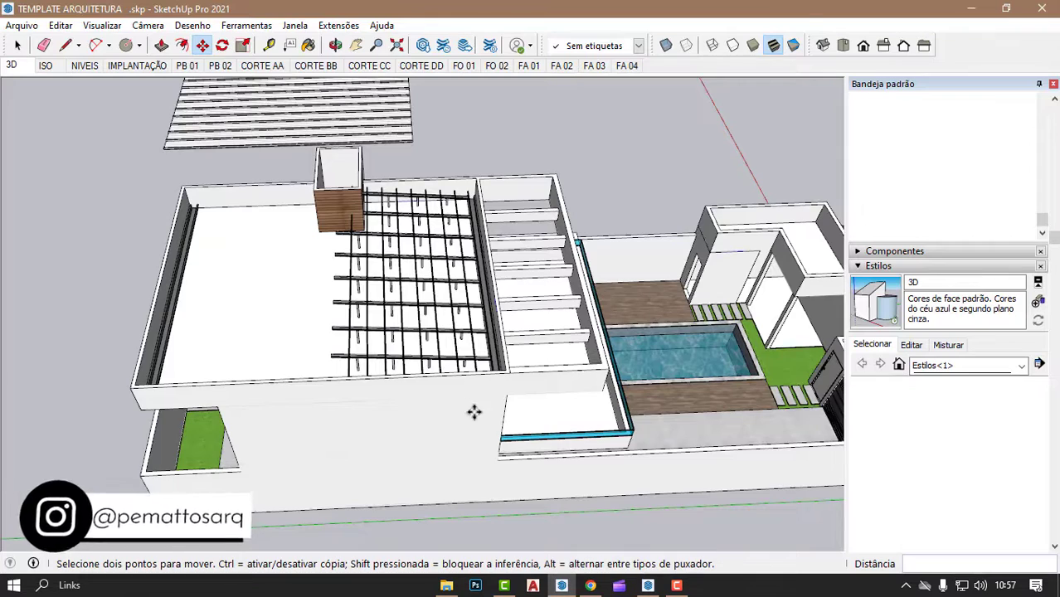
pyautogui.scroll(3, 330, 170)
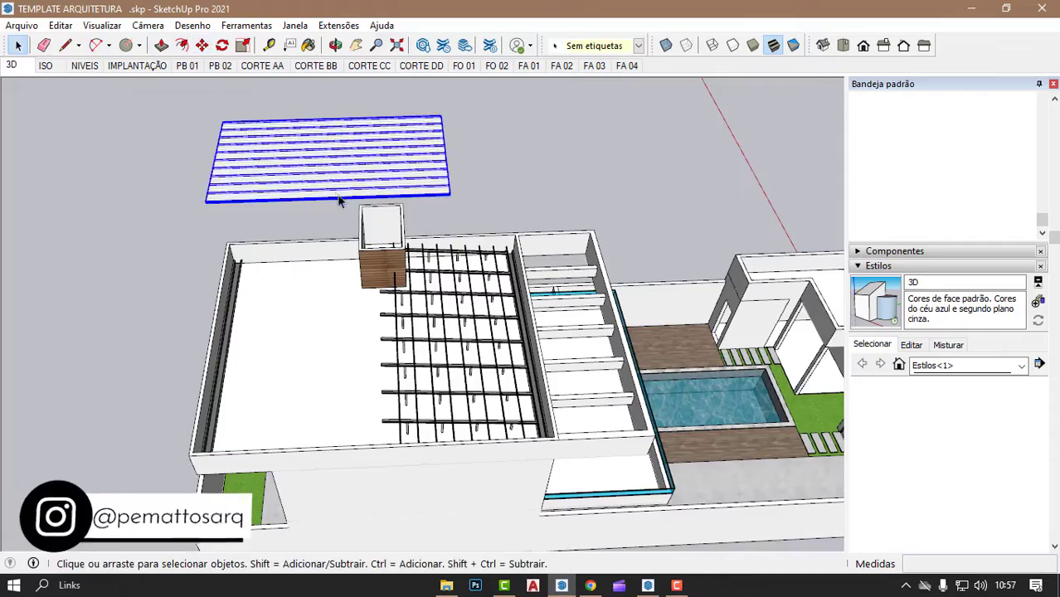
pyautogui.moveTo(339, 201)
pyautogui.mouseDown(button='middle')
pyautogui.moveTo(113, 372)
pyautogui.moveTo(417, 306)
pyautogui.mouseUp(button='middle')
pyautogui.scroll(2, 114, 372)
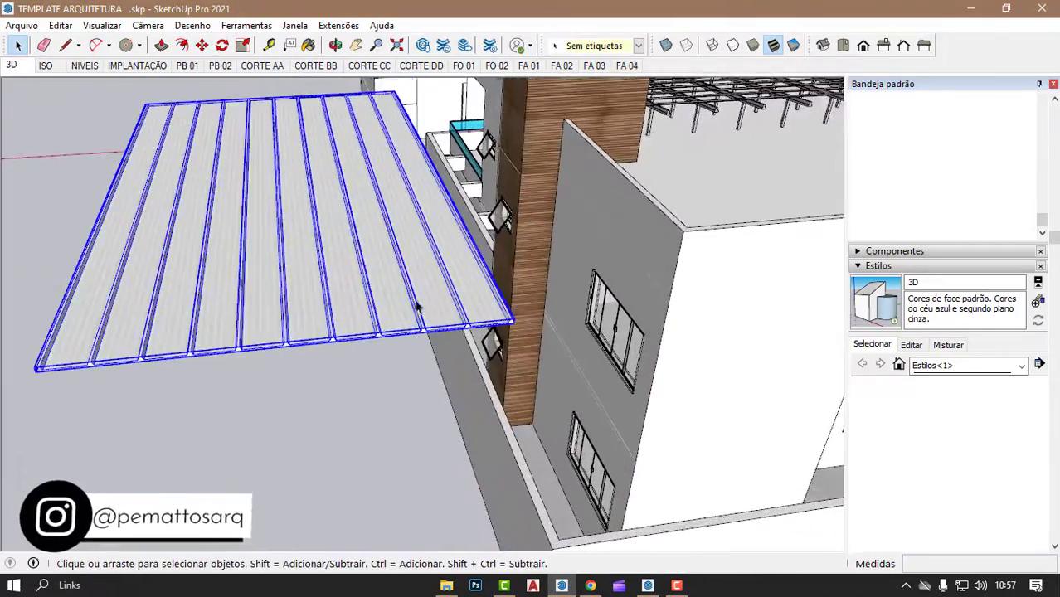
pyautogui.scroll(2, 417, 307)
pyautogui.scroll(-5, 366, 422)
pyautogui.moveTo(366, 421)
pyautogui.mouseDown(button='middle')
pyautogui.moveTo(81, 343)
pyautogui.moveTo(484, 327)
pyautogui.mouseUp(button='middle')
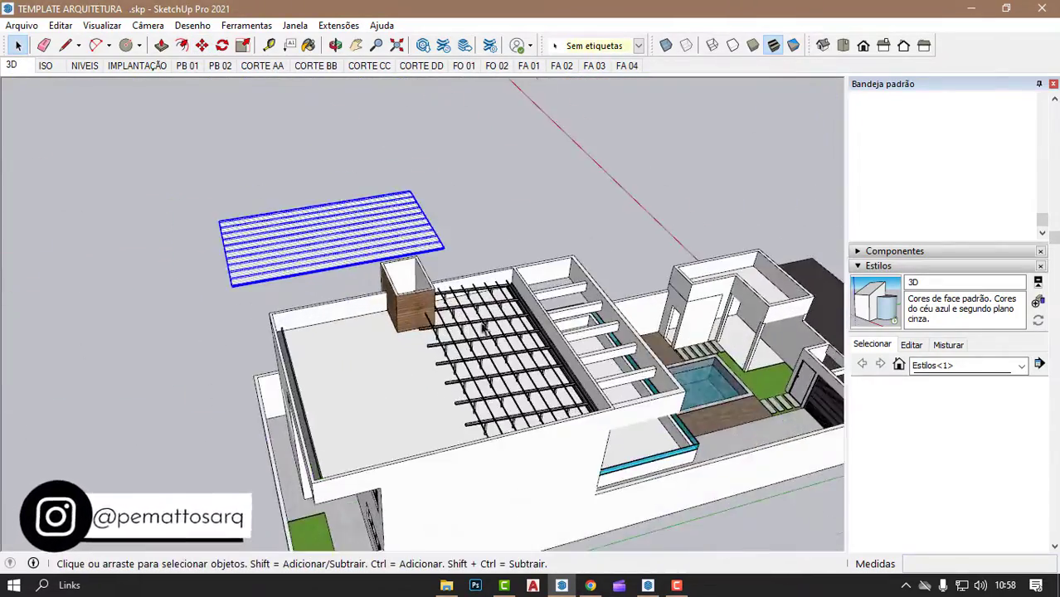
pyautogui.scroll(3, 485, 326)
# - Move the corrugated roof sheet onto the steel beam grid, its edge against the parapet wall
pyautogui.press('m')
pyautogui.click(400, 190)
pyautogui.scroll(3, 498, 274)
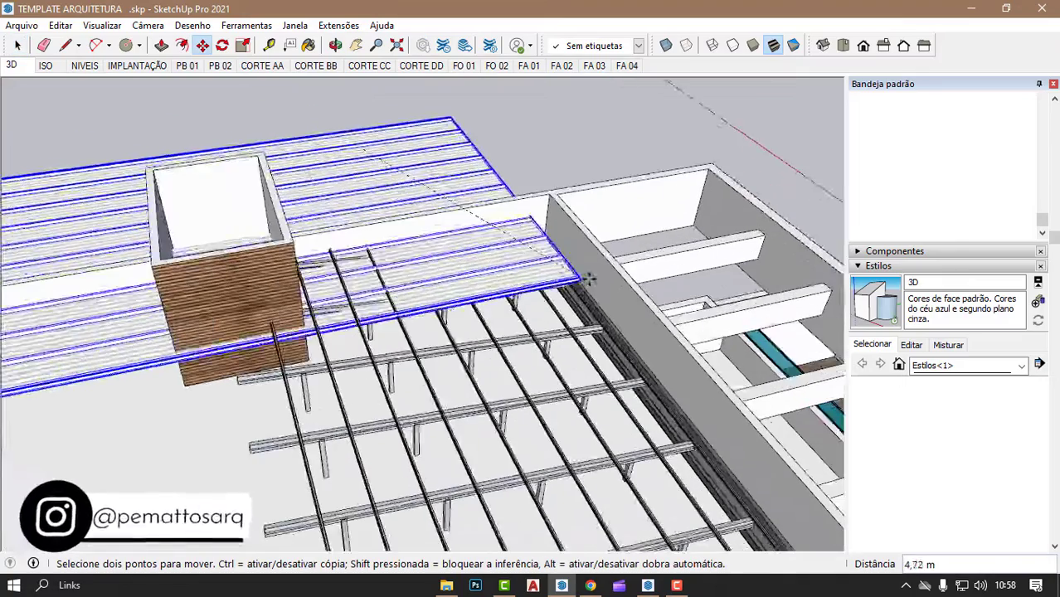
pyautogui.scroll(2, 614, 340)
pyautogui.scroll(2, 614, 340)
pyautogui.moveTo(614, 340)
pyautogui.mouseDown(button='middle')
pyautogui.moveTo(505, 244)
pyautogui.moveTo(587, 291)
pyautogui.mouseUp(button='middle')
pyautogui.scroll(2, 551, 276)
pyautogui.scroll(2, 551, 276)
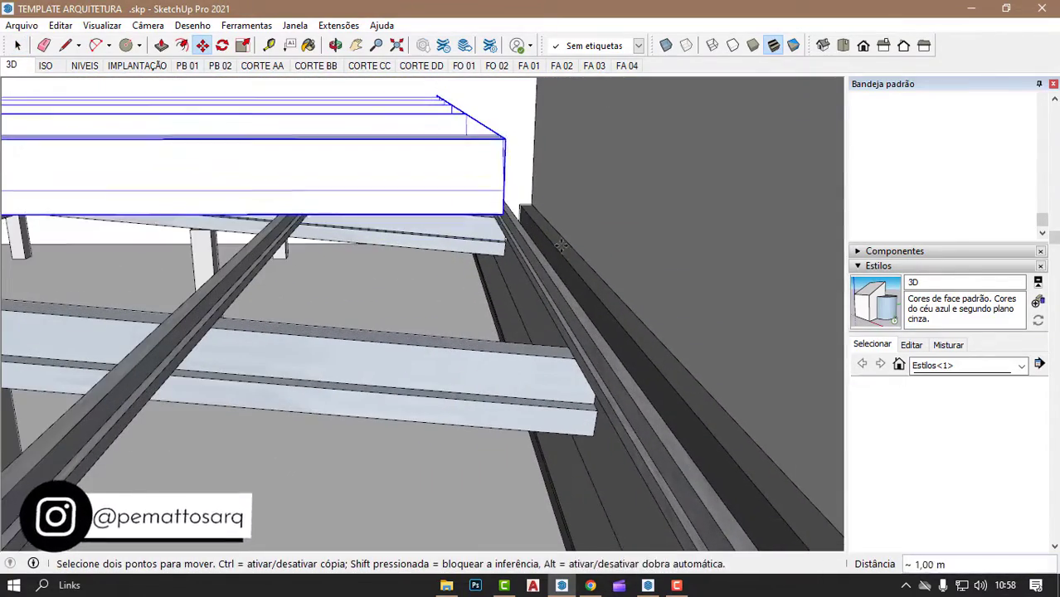
pyautogui.moveTo(599, 330)
pyautogui.mouseDown(button='middle')
pyautogui.moveTo(467, 344)
pyautogui.moveTo(442, 330)
pyautogui.moveTo(545, 341)
pyautogui.mouseUp(button='middle')
pyautogui.scroll(2, 545, 342)
pyautogui.scroll(2, 531, 342)
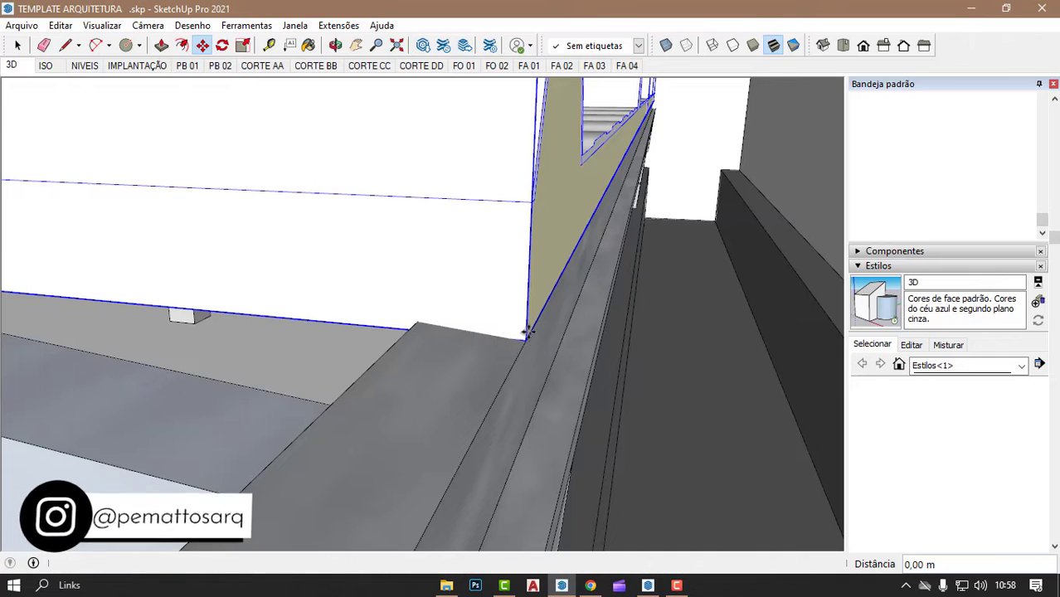
pyautogui.scroll(-2, 527, 331)
pyautogui.scroll(-2, 499, 336)
pyautogui.scroll(-3, 613, 359)
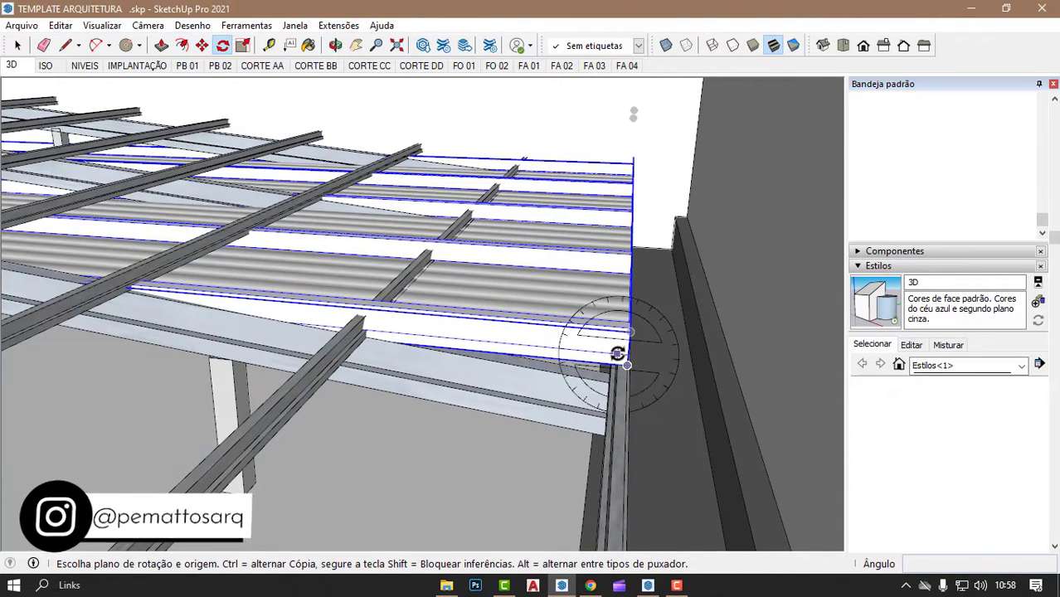
# - Tilt the roof sheets about 5° around a baseline at the roof corner
pyautogui.scroll(2, 621, 355)
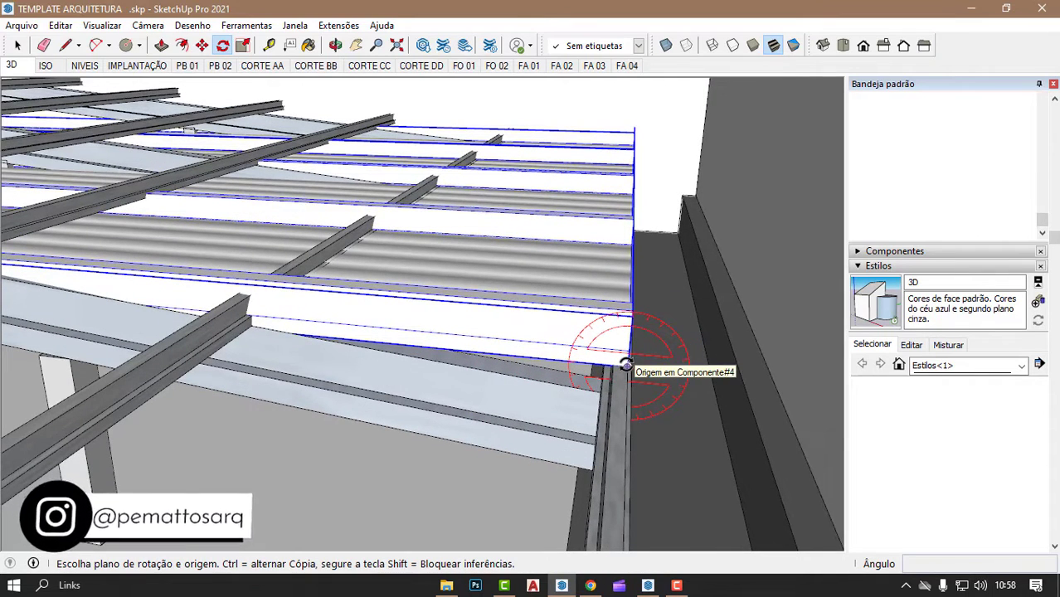
pyautogui.click(306, 335)
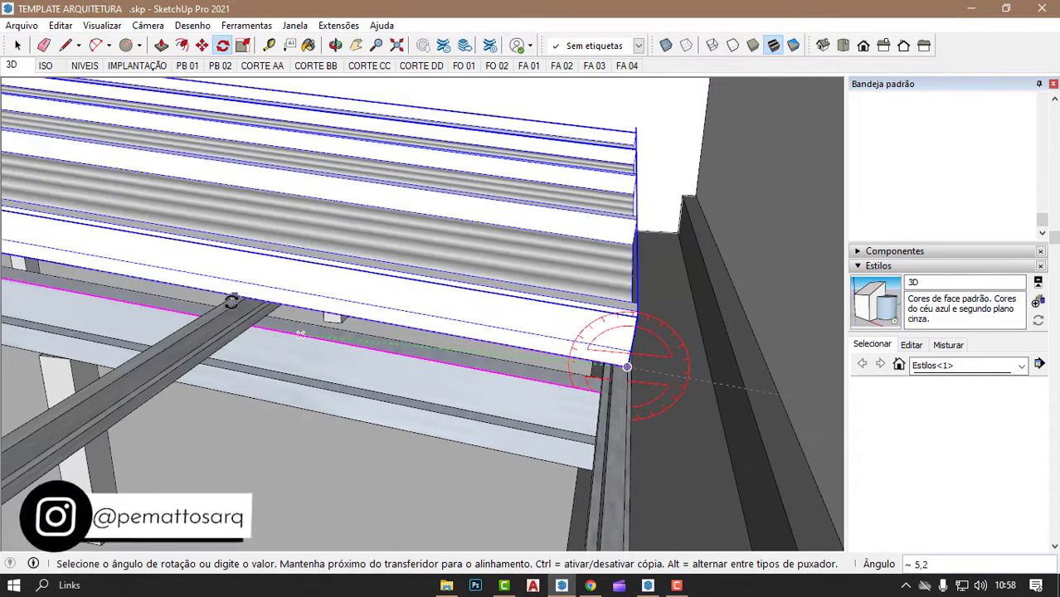
pyautogui.moveTo(232, 302)
pyautogui.mouseDown(button='middle')
pyautogui.moveTo(522, 309)
pyautogui.moveTo(489, 282)
pyautogui.mouseUp(button='middle')
pyautogui.scroll(-3, 522, 309)
pyautogui.scroll(2, 490, 278)
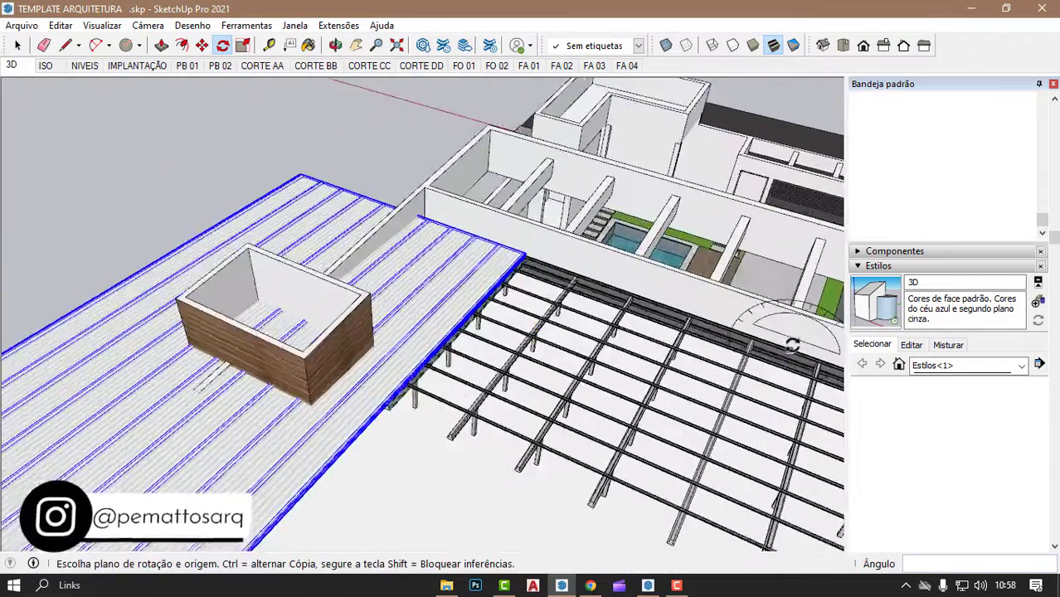
pyautogui.scroll(2, 554, 265)
# - Slide the roof sheets along the red axis so their corner meets the parapet wall
pyautogui.click(410, 197)
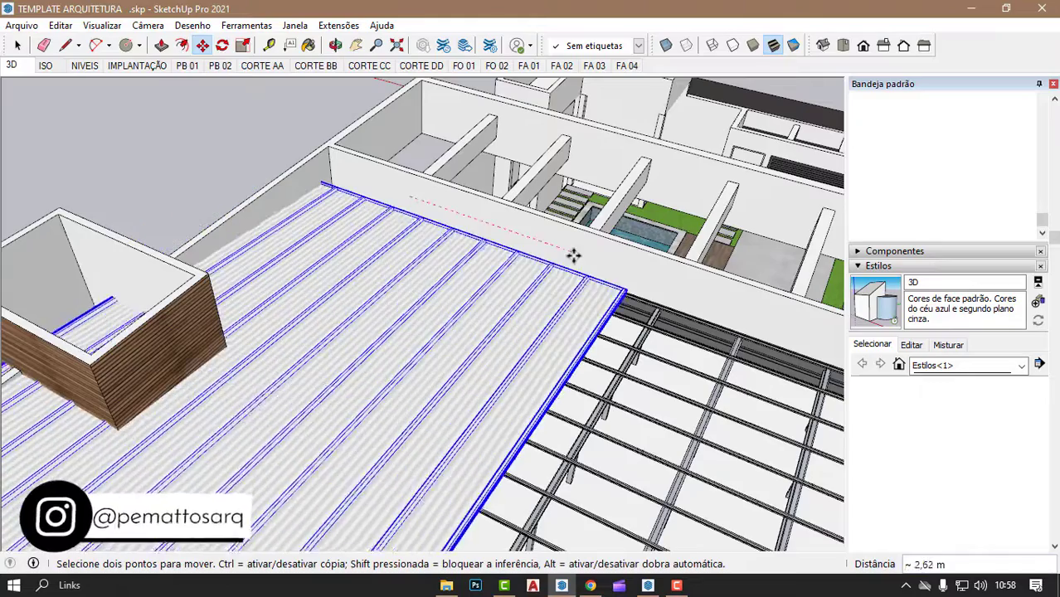
pyautogui.scroll(3, 332, 170)
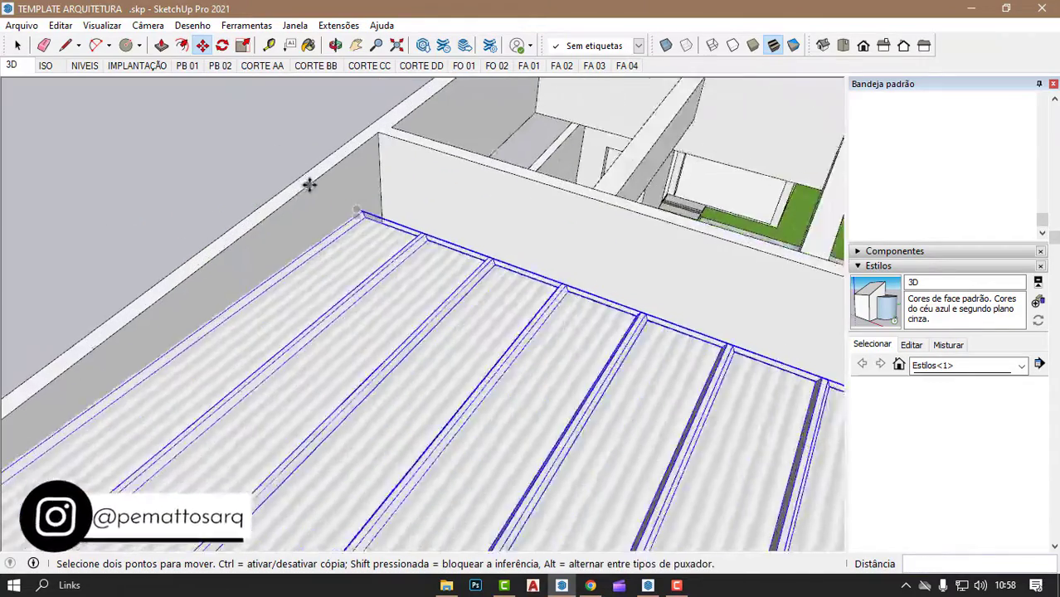
pyautogui.moveTo(308, 182)
pyautogui.mouseDown(button='middle')
pyautogui.moveTo(492, 239)
pyautogui.moveTo(633, 208)
pyautogui.moveTo(376, 275)
pyautogui.mouseUp(button='middle')
pyautogui.scroll(-5, 377, 274)
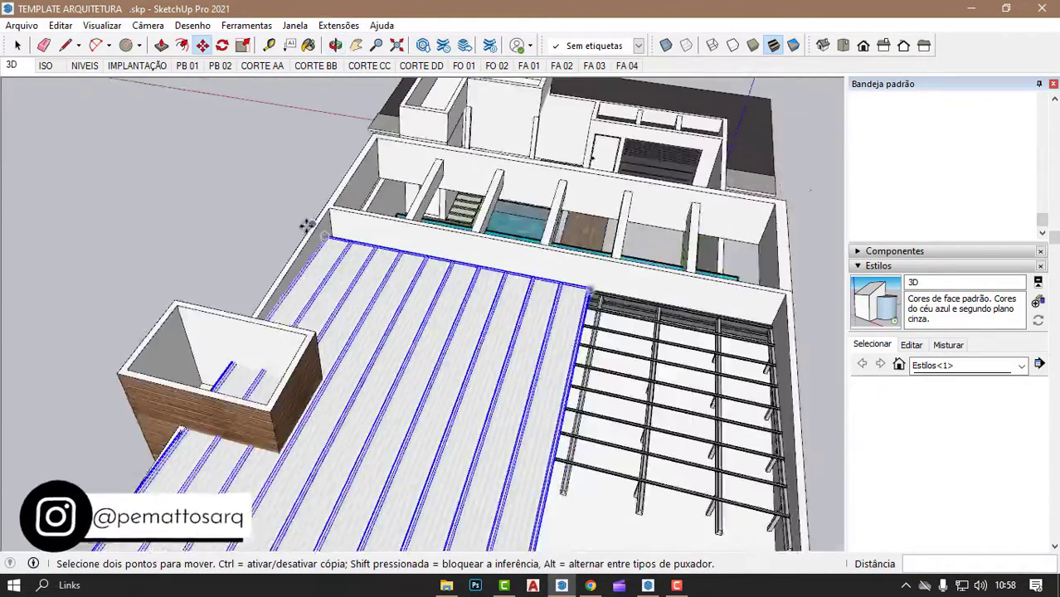
pyautogui.moveTo(308, 225); pyautogui.dragTo(381, 316, button='middle')
# - Stretch the roof sheets along the red axis with the Scale tool
pyautogui.scroll(3, 385, 323)
pyautogui.scroll(2, 385, 323)
pyautogui.press('s')
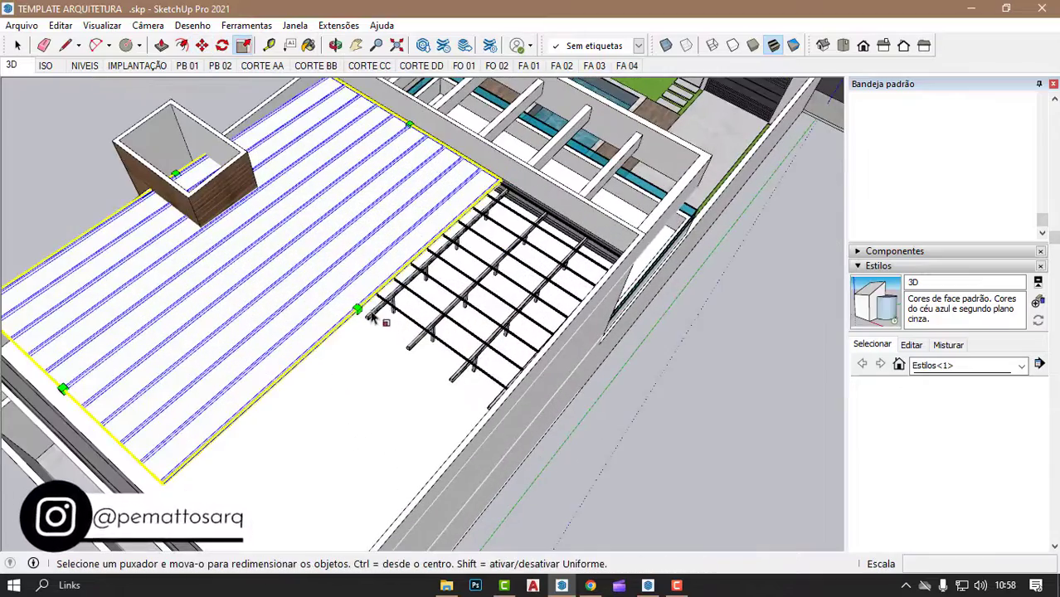
pyautogui.moveTo(355, 307); pyautogui.dragTo(581, 271)
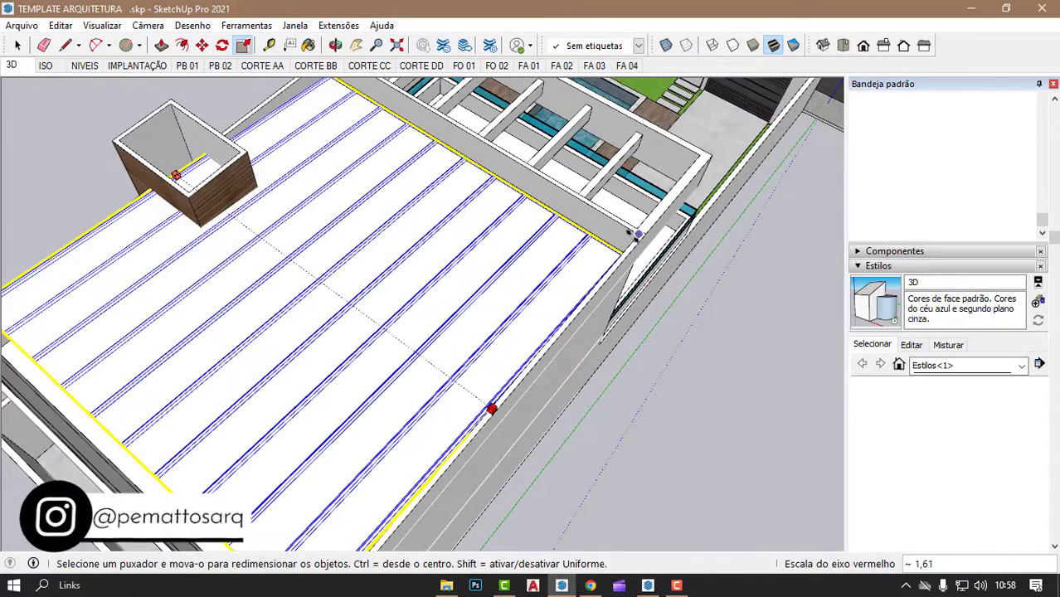
pyautogui.scroll(-3, 637, 235)
pyautogui.scroll(-3, 263, 391)
pyautogui.moveTo(263, 390)
pyautogui.mouseDown(button='middle')
pyautogui.moveTo(350, 294)
pyautogui.moveTo(257, 393)
pyautogui.moveTo(244, 428)
pyautogui.moveTo(436, 266)
pyautogui.moveTo(214, 379)
pyautogui.mouseUp(button='middle')
pyautogui.scroll(5, 381, 324)
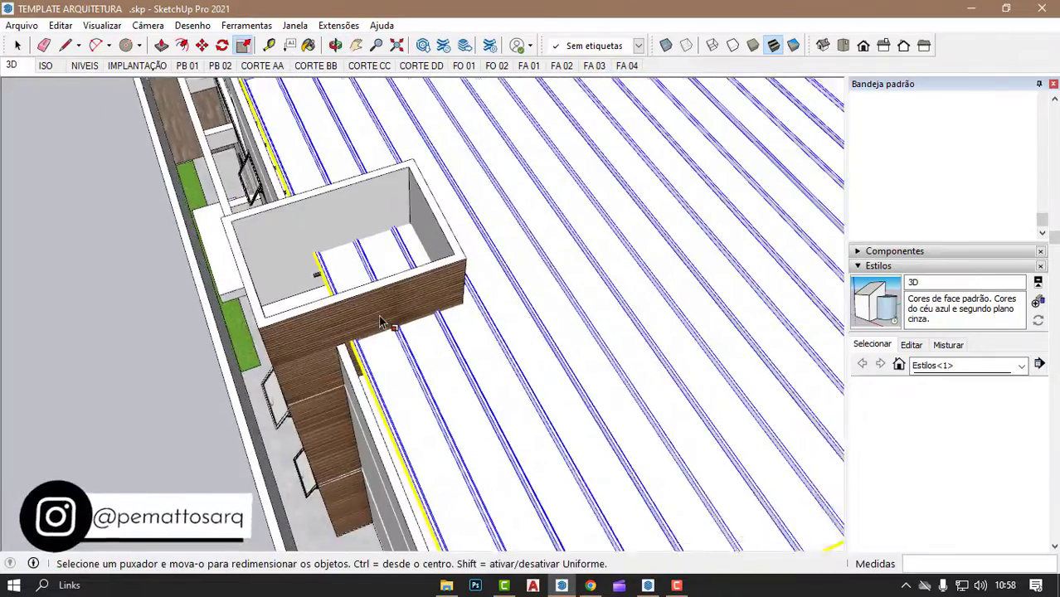
pyautogui.moveTo(380, 322)
pyautogui.mouseDown(button='middle')
pyautogui.moveTo(272, 369)
pyautogui.moveTo(267, 399)
pyautogui.mouseUp(button='middle')
pyautogui.scroll(-3, 303, 265)
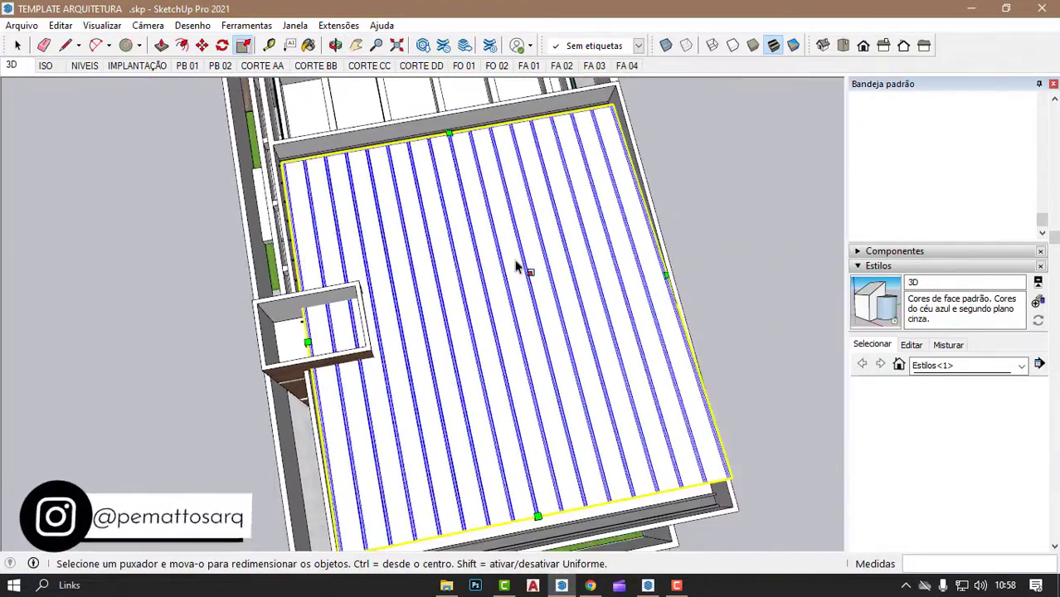
pyautogui.scroll(3, 309, 349)
# - Rescale the roof, fine-tuning its length and extending it leftward along the red axis
pyautogui.press('s')
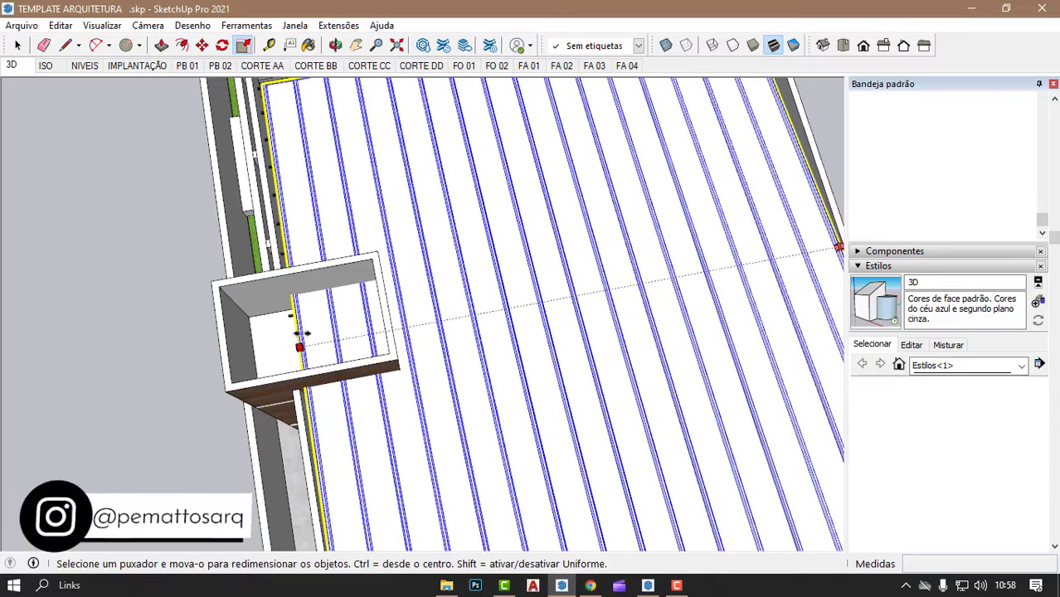
pyautogui.moveTo(299, 346); pyautogui.dragTo(271, 206)
pyautogui.scroll(-1, 284, 331)
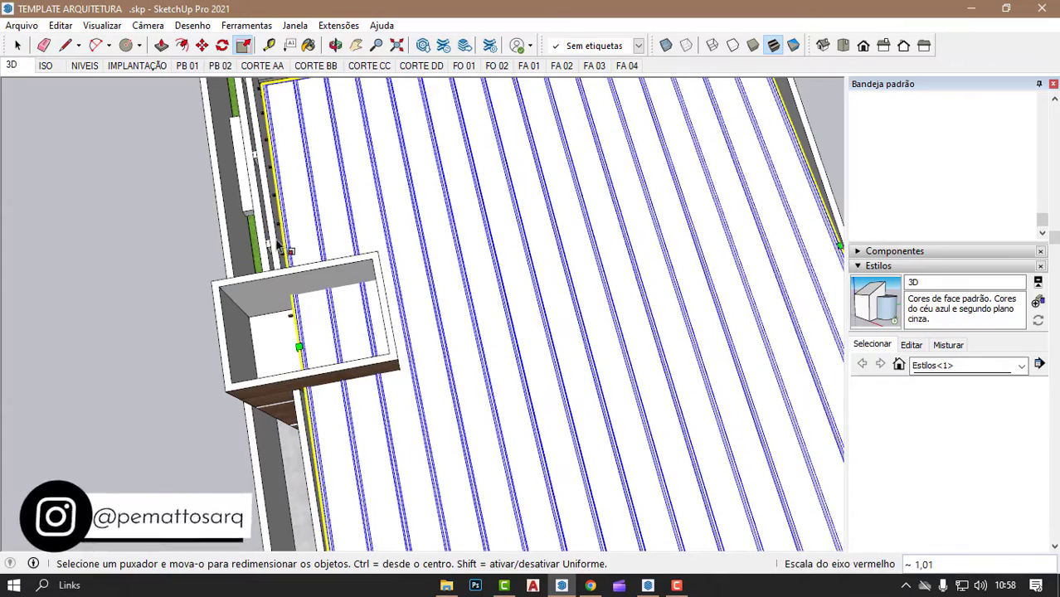
pyautogui.scroll(-3, 285, 331)
pyautogui.moveTo(377, 283); pyautogui.dragTo(355, 196, button='middle')
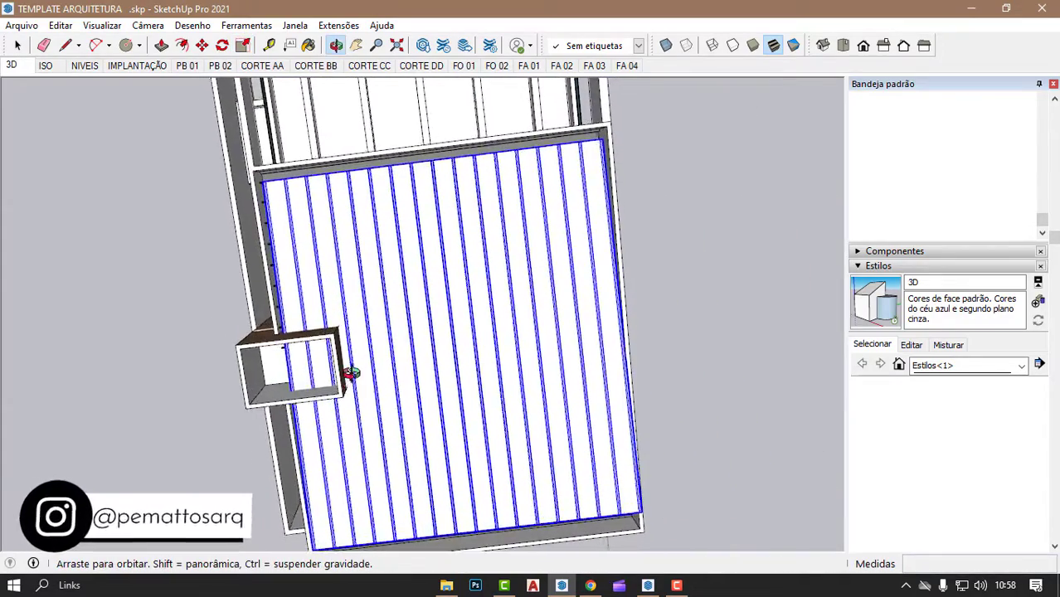
pyautogui.scroll(2, 280, 430)
pyautogui.moveTo(355, 384)
pyautogui.mouseDown(button='middle')
pyautogui.moveTo(338, 244)
pyautogui.moveTo(348, 232)
pyautogui.moveTo(409, 433)
pyautogui.moveTo(351, 291)
pyautogui.mouseUp(button='middle')
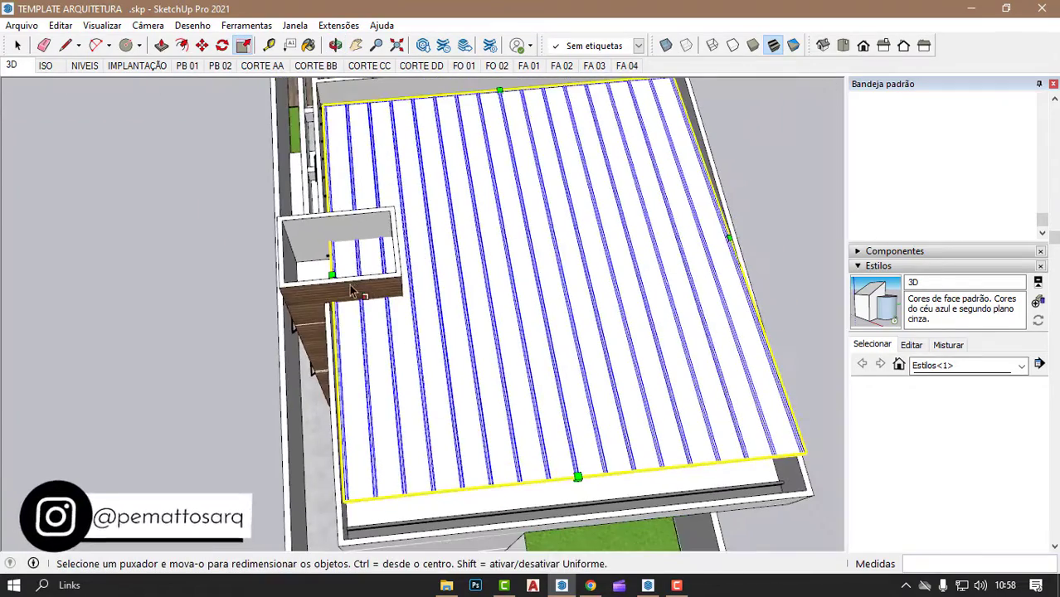
pyautogui.moveTo(331, 275); pyautogui.dragTo(292, 274)
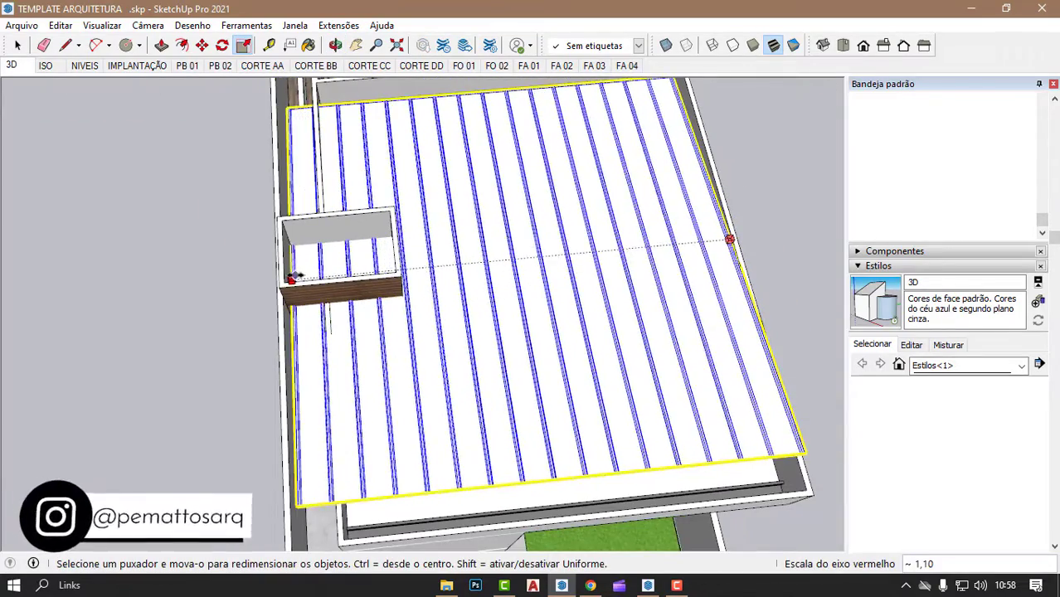
pyautogui.moveTo(282, 282); pyautogui.dragTo(284, 282)
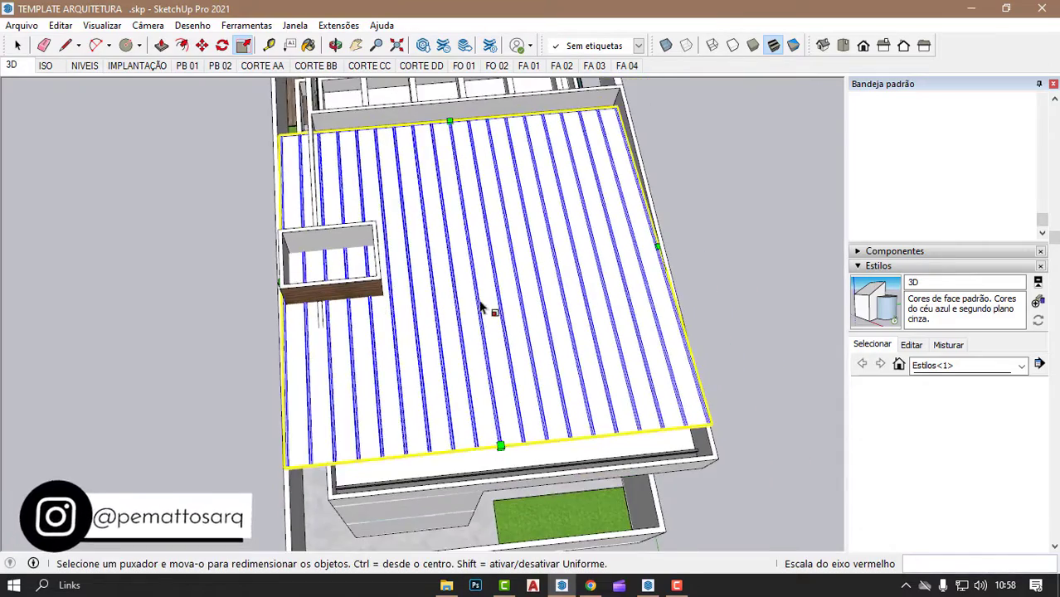
pyautogui.moveTo(485, 308)
pyautogui.mouseDown(button='middle')
pyautogui.moveTo(466, 426)
pyautogui.moveTo(340, 191)
pyautogui.moveTo(311, 342)
pyautogui.mouseUp(button='middle')
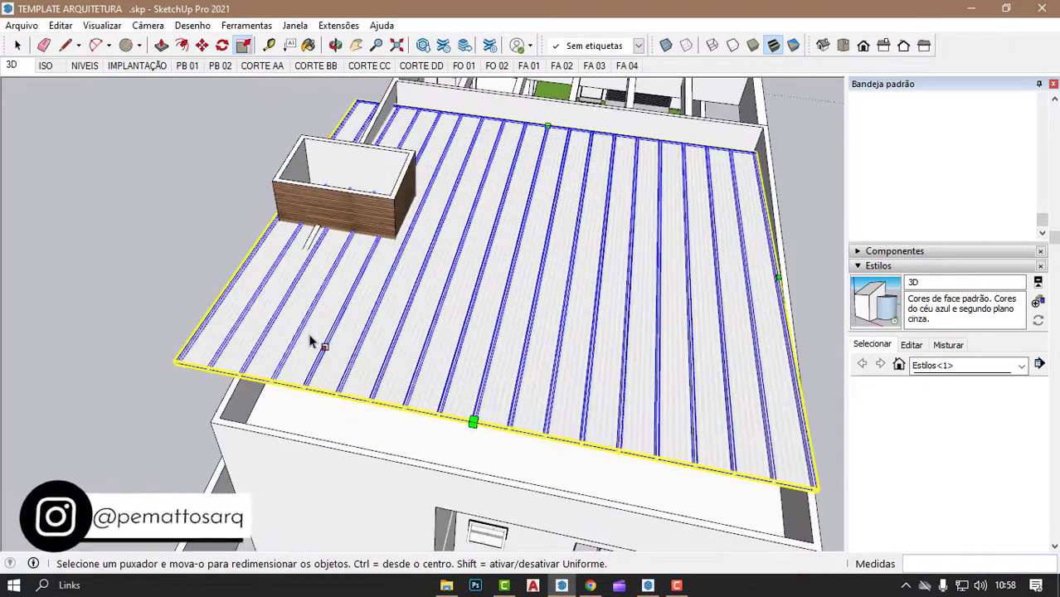
# - Shorten the roof along the green axis to half its width, then show the PB 01 scene
pyautogui.moveTo(473, 423); pyautogui.dragTo(461, 246)
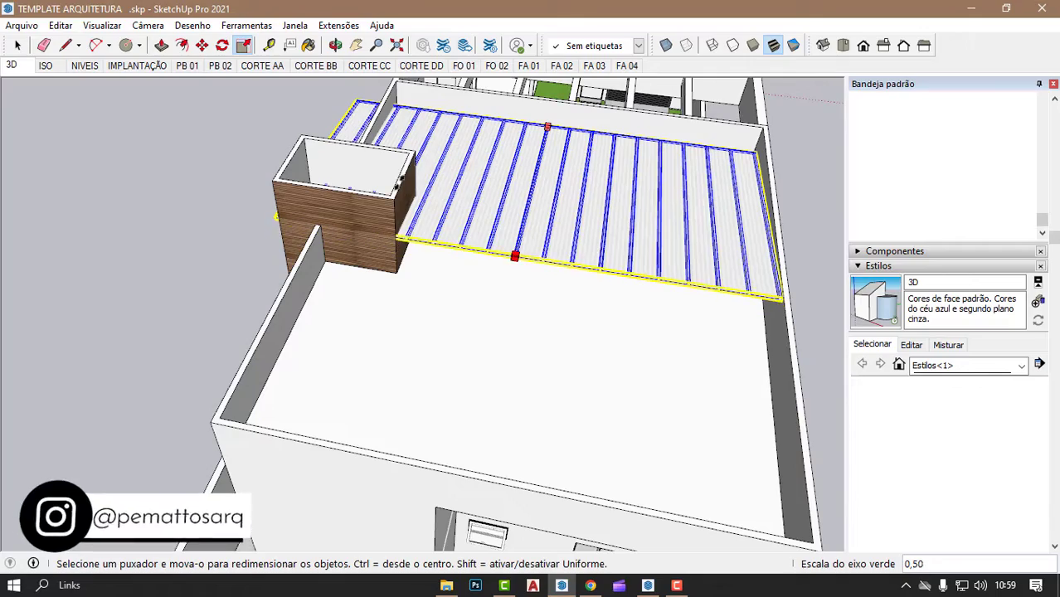
pyautogui.moveTo(481, 247)
pyautogui.mouseDown(button='middle')
pyautogui.moveTo(47, 259)
pyautogui.moveTo(412, 149)
pyautogui.mouseUp(button='middle')
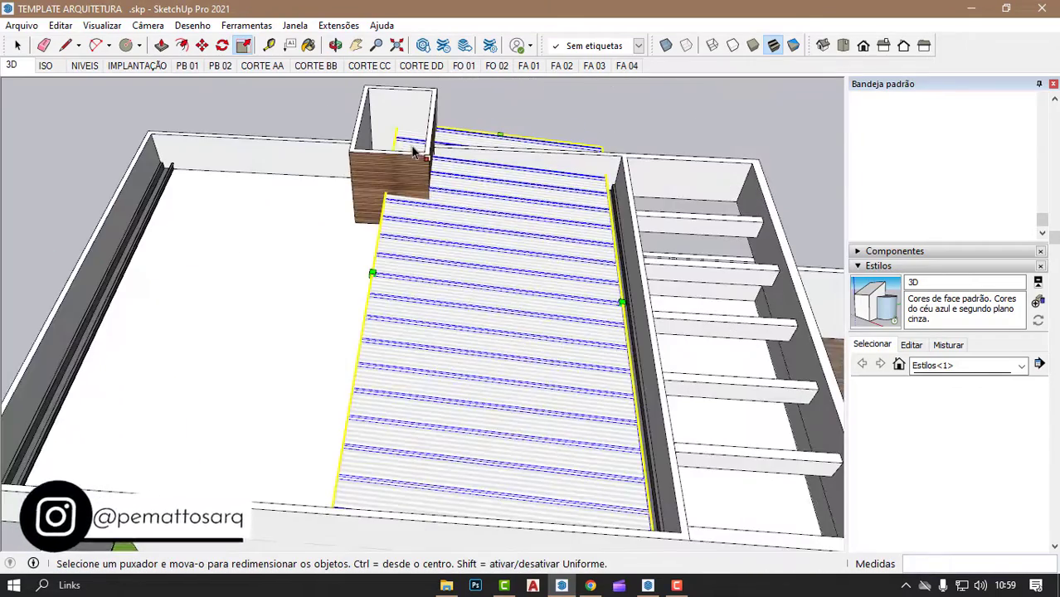
pyautogui.scroll(-2, 355, 261)
pyautogui.moveTo(355, 260); pyautogui.dragTo(552, 292, button='middle')
pyautogui.press('m')
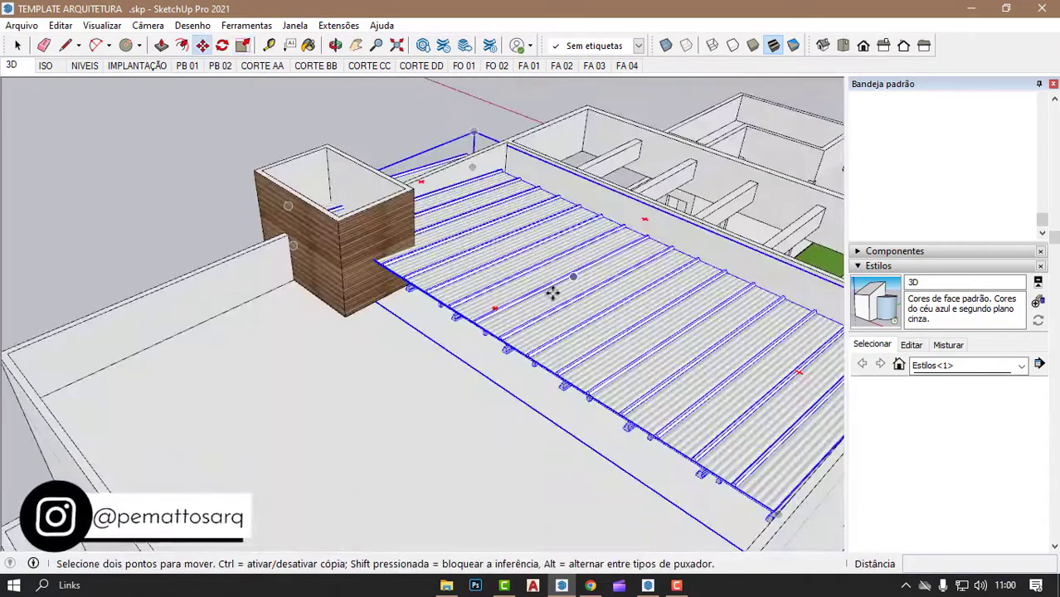
pyautogui.scroll(-2, 556, 305)
pyautogui.moveTo(606, 324)
pyautogui.mouseDown(button='middle')
pyautogui.moveTo(515, 304)
pyautogui.moveTo(539, 301)
pyautogui.moveTo(406, 339)
pyautogui.moveTo(290, 208)
pyautogui.mouseUp(button='middle')
pyautogui.click(193, 68)
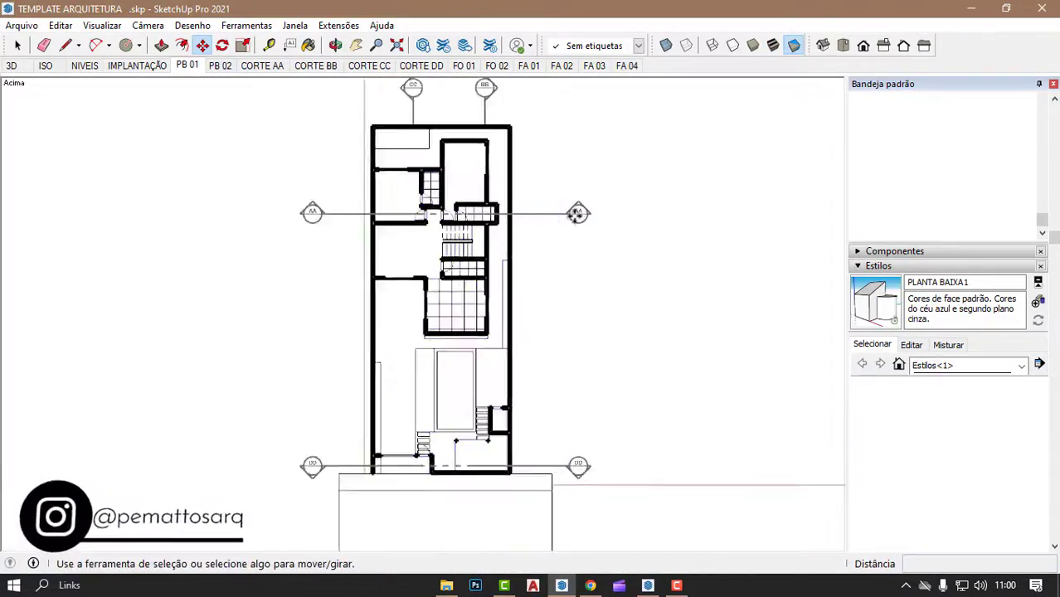
# - Zoom the PB 01 plan, view the CORTE AA section, then return to the 3D scene
pyautogui.scroll(3, 467, 197)
pyautogui.scroll(1, 466, 197)
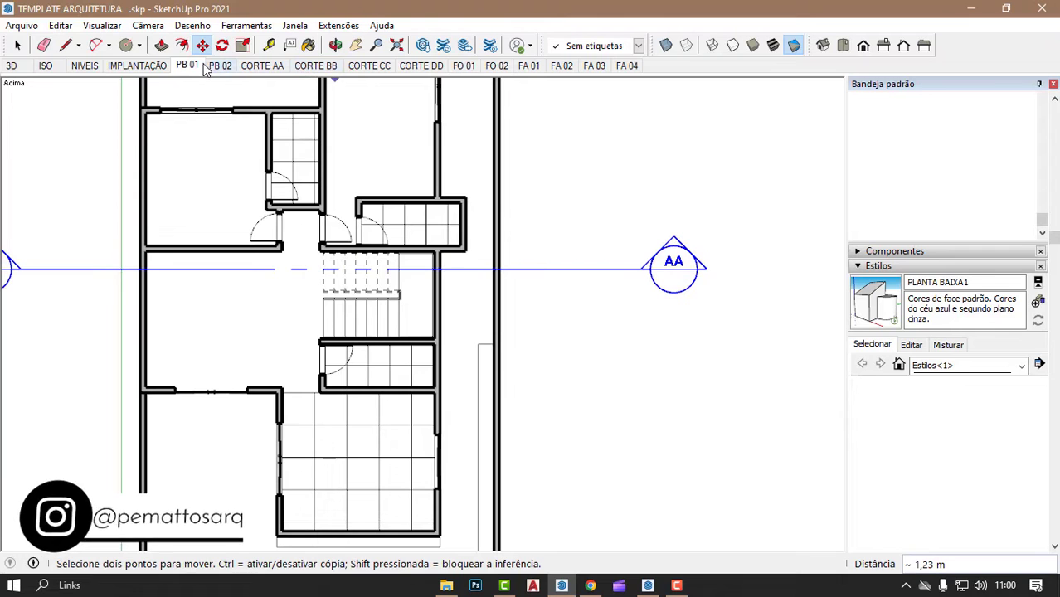
pyautogui.click(273, 71)
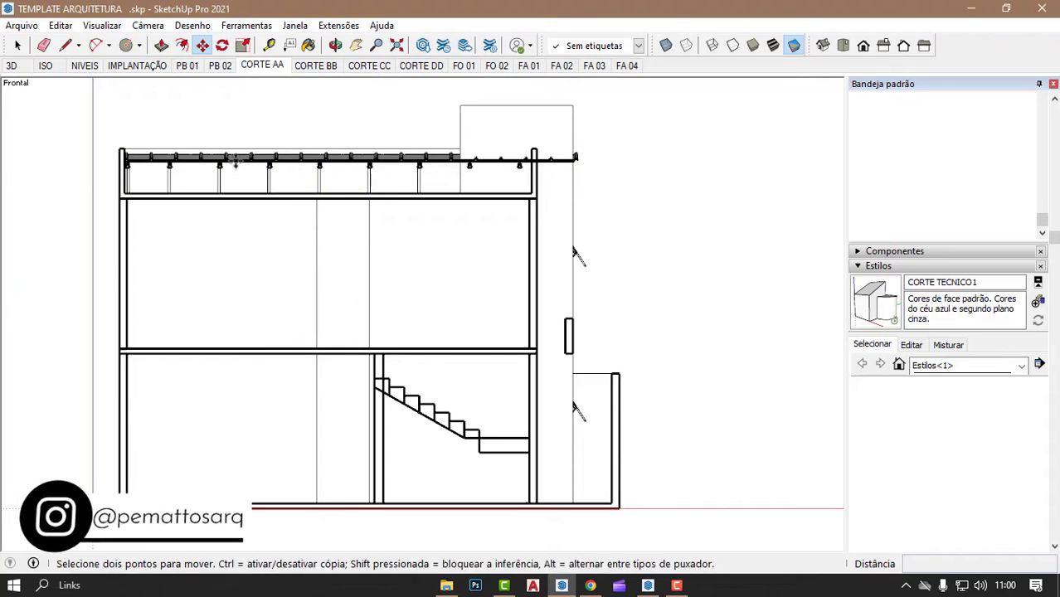
pyautogui.click(12, 66)
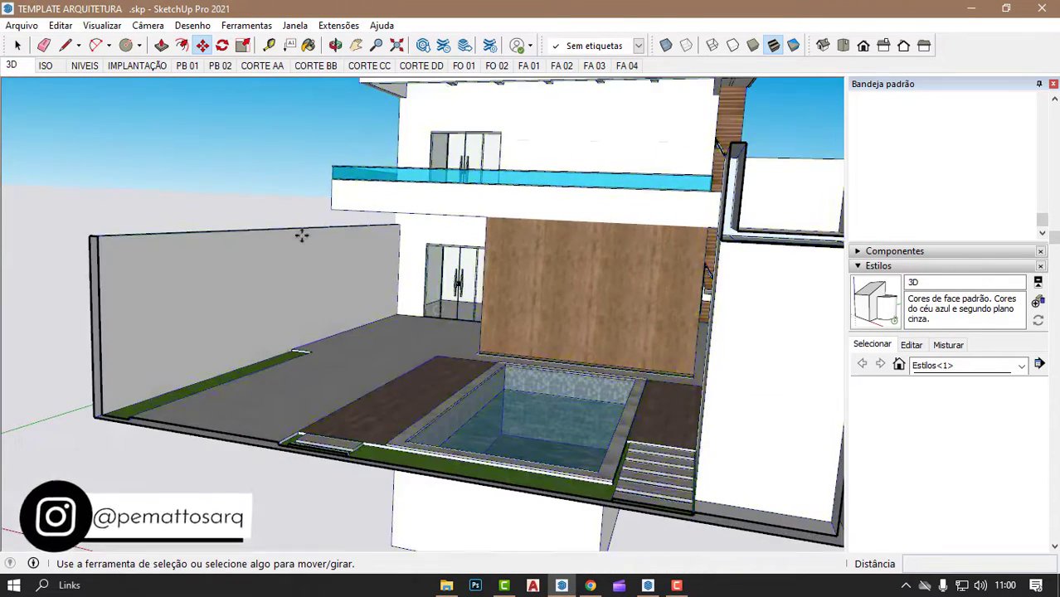
# - Get a high view of the pergola slats and the roof panels beside the stair box
pyautogui.scroll(-3, 285, 273)
pyautogui.scroll(-5, 547, 249)
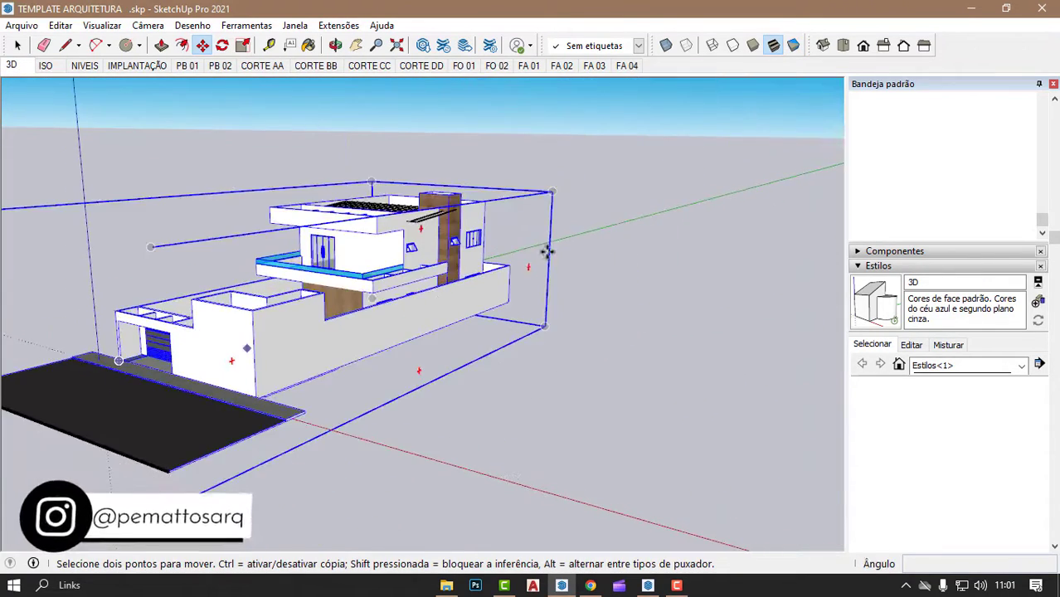
pyautogui.scroll(8, 310, 211)
pyautogui.scroll(3, 423, 305)
pyautogui.scroll(-4, 423, 305)
pyautogui.scroll(-2, 603, 211)
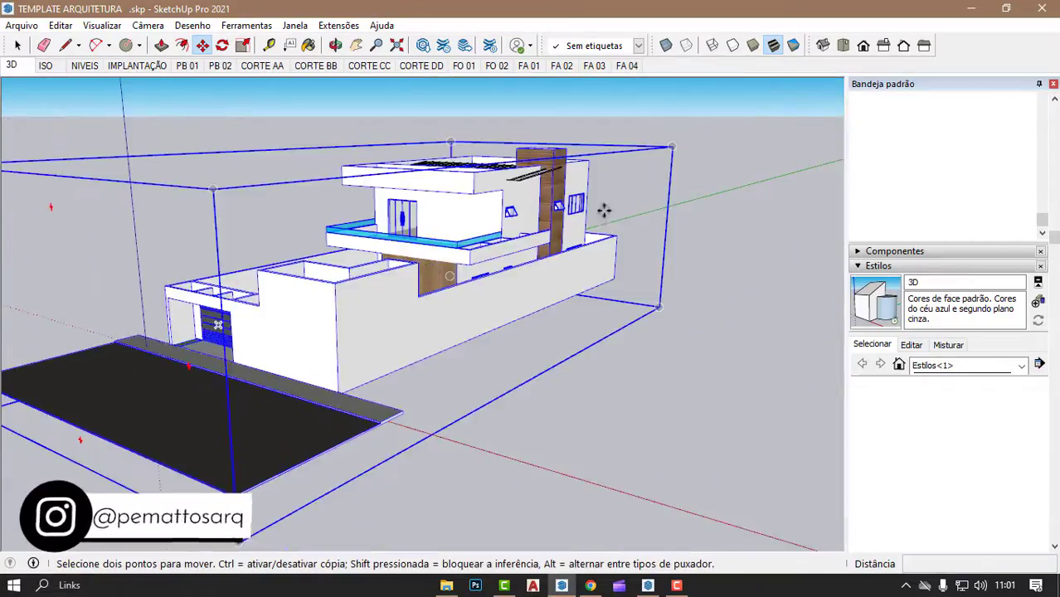
pyautogui.moveTo(603, 210); pyautogui.dragTo(192, 339, button='middle')
pyautogui.scroll(5, 537, 236)
pyautogui.scroll(4, 369, 284)
pyautogui.scroll(3, 369, 260)
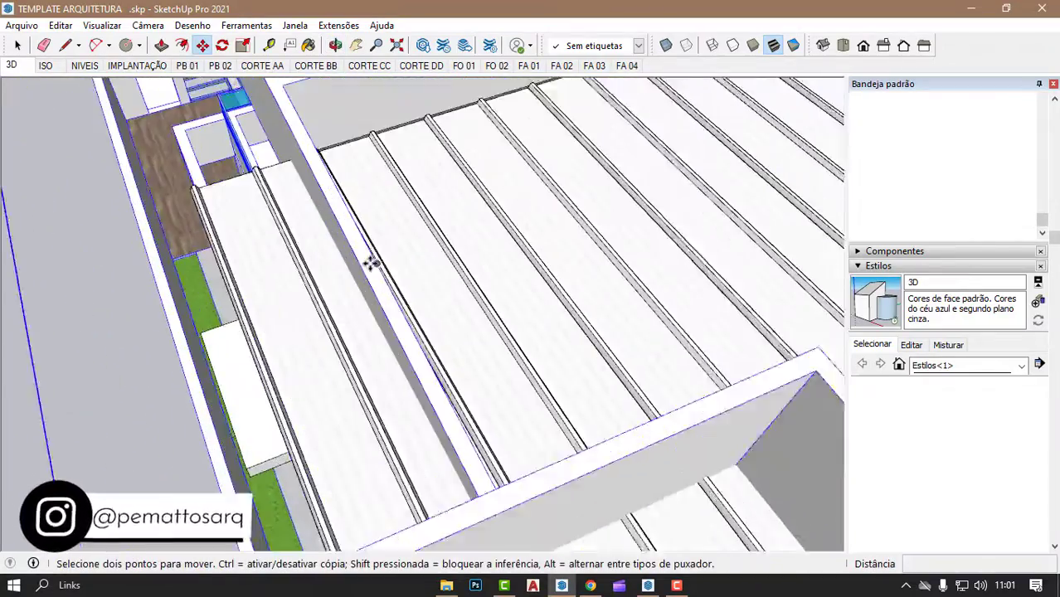
pyautogui.scroll(2, 327, 246)
pyautogui.moveTo(326, 247)
pyautogui.mouseDown(button='middle')
pyautogui.moveTo(383, 316)
pyautogui.moveTo(250, 242)
pyautogui.moveTo(492, 199)
pyautogui.moveTo(461, 230)
pyautogui.mouseUp(button='middle')
pyautogui.scroll(-3, 280, 218)
pyautogui.scroll(3, 313, 232)
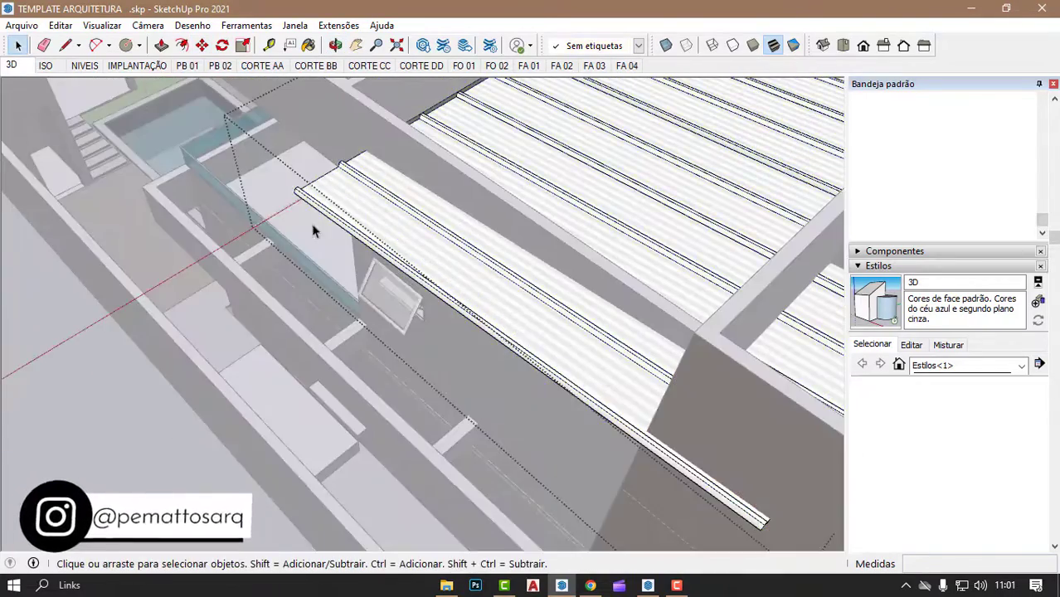
pyautogui.scroll(-3, 314, 232)
pyautogui.moveTo(581, 282); pyautogui.dragTo(435, 297, button='middle')
pyautogui.scroll(5, 425, 391)
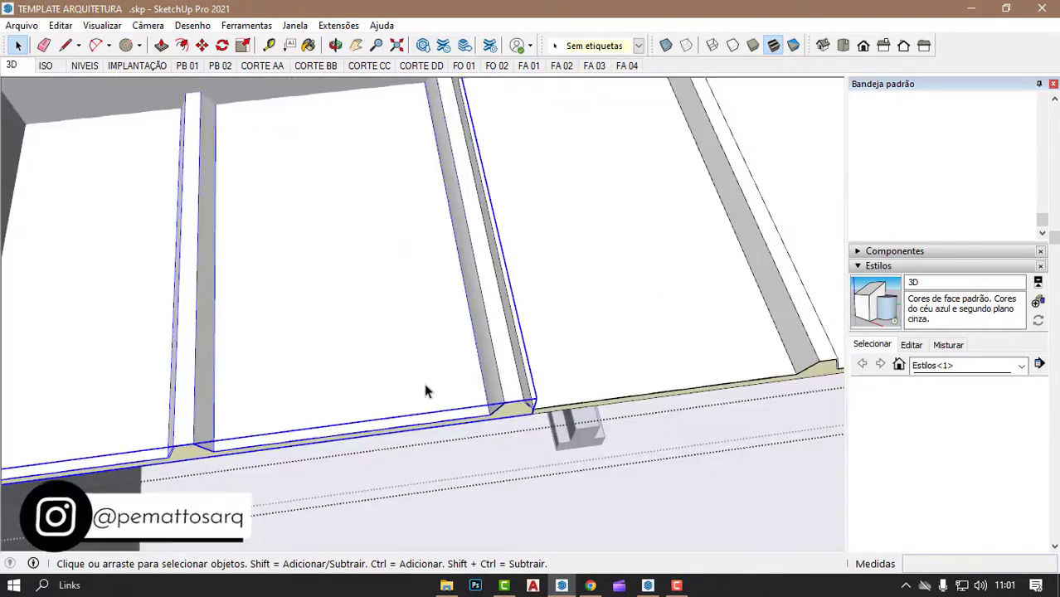
pyautogui.scroll(-3, 425, 391)
pyautogui.scroll(-2, 438, 367)
pyautogui.scroll(-1, 438, 366)
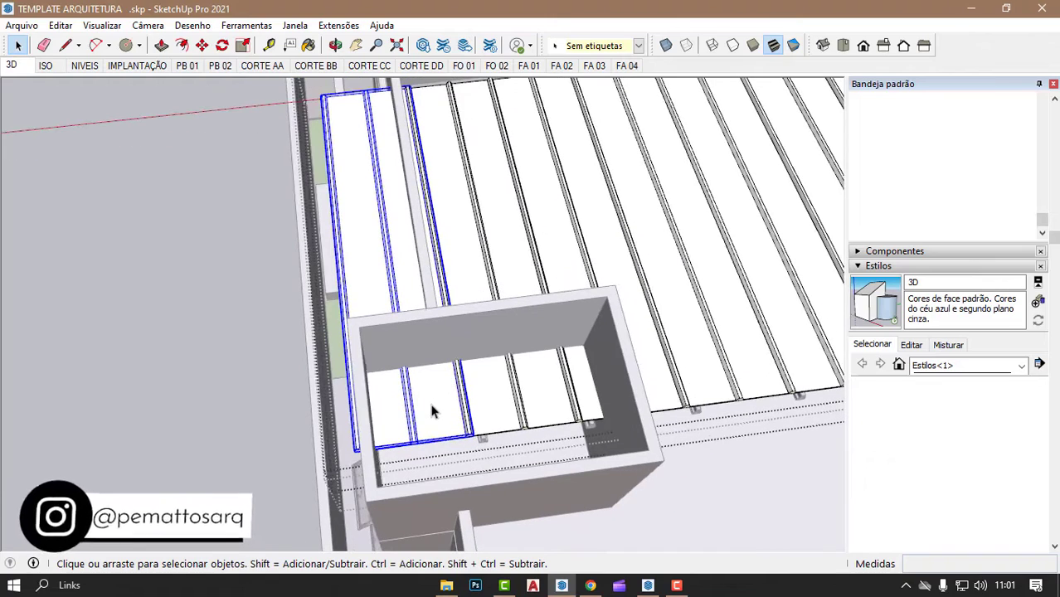
# - Make the selected roof panels over the box unique with Tornar único, then zoom to check them
pyautogui.rightClick(432, 406)
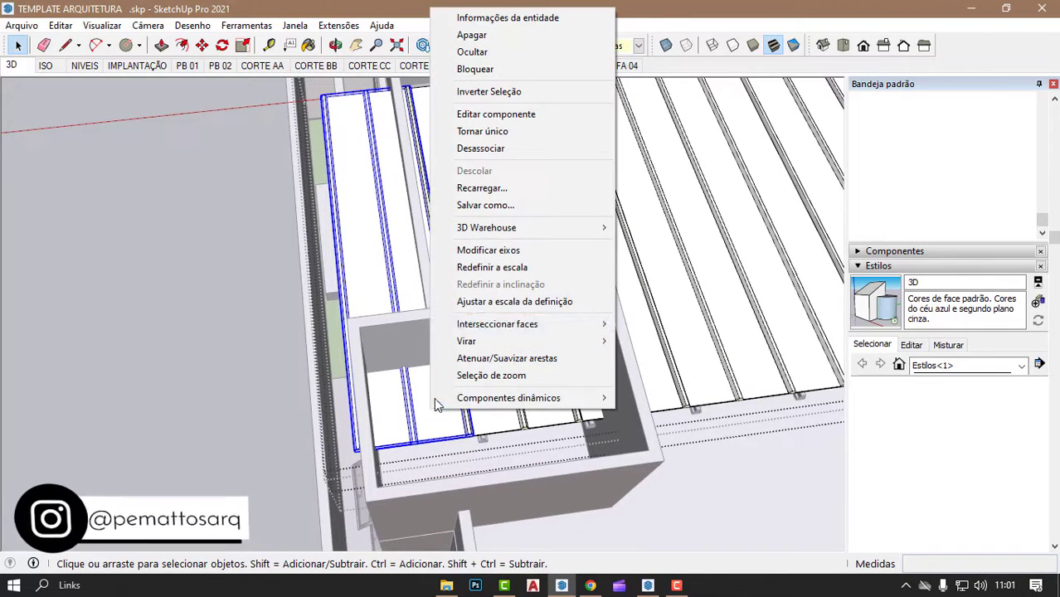
pyautogui.click(521, 132)
pyautogui.scroll(2, 480, 361)
pyautogui.scroll(2, 444, 444)
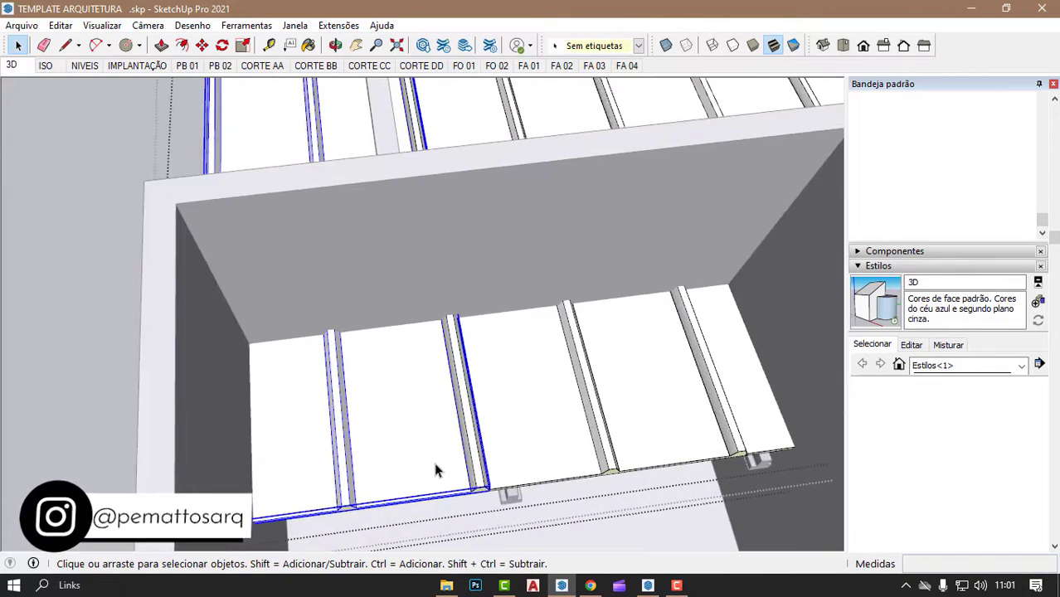
pyautogui.scroll(-1, 437, 470)
pyautogui.scroll(-2, 437, 465)
pyautogui.scroll(-2, 431, 464)
pyautogui.scroll(-1, 377, 468)
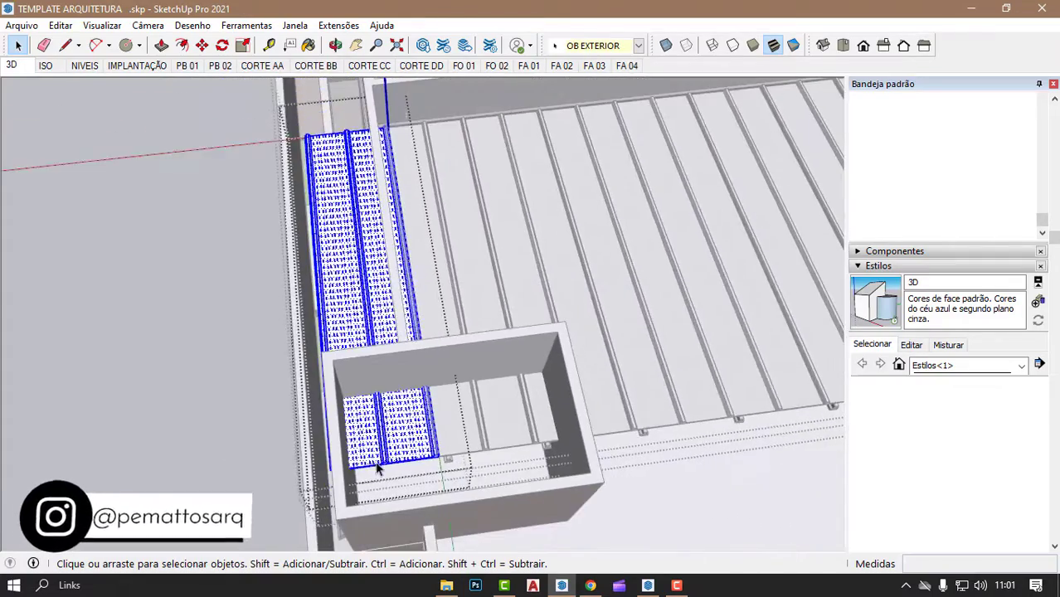
pyautogui.scroll(1, 406, 469)
pyautogui.scroll(1, 448, 460)
pyautogui.scroll(-2, 332, 415)
pyautogui.scroll(-2, 295, 392)
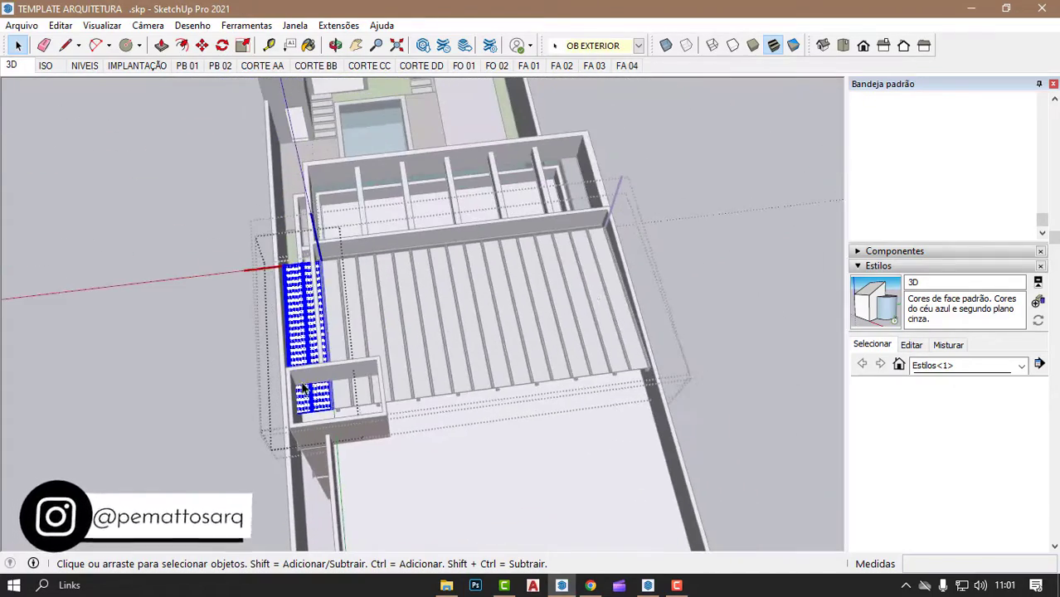
pyautogui.scroll(1, 274, 336)
pyautogui.scroll(1, 299, 357)
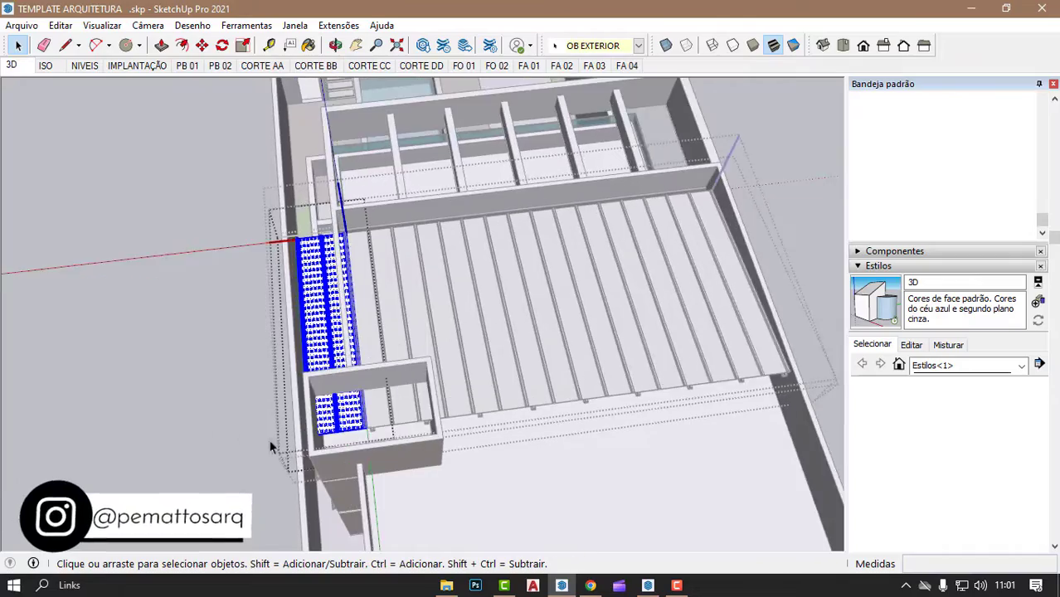
pyautogui.scroll(3, 398, 407)
pyautogui.scroll(2, 448, 412)
pyautogui.scroll(1, 448, 412)
pyautogui.scroll(-3, 430, 442)
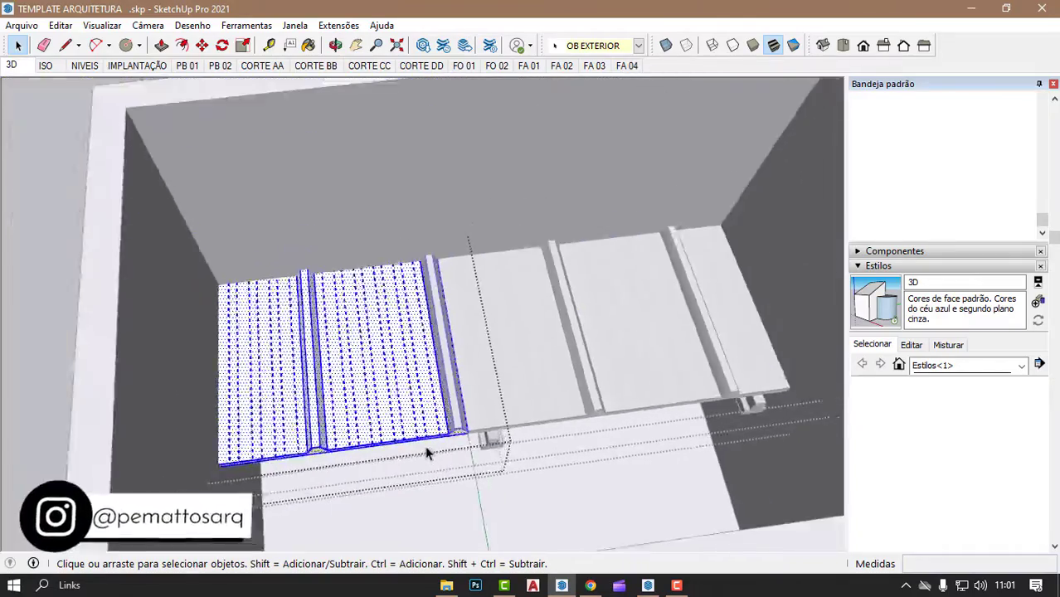
pyautogui.scroll(-1, 425, 445)
pyautogui.scroll(2, 426, 431)
# - Activate Push/Pull and zoom in on the roof panel end beside the pool wall
pyautogui.moveTo(425, 430)
pyautogui.mouseDown(button='middle')
pyautogui.moveTo(444, 286)
pyautogui.moveTo(447, 423)
pyautogui.mouseUp(button='middle')
pyautogui.scroll(3, 444, 286)
pyautogui.press('p')
pyautogui.scroll(3, 422, 384)
pyautogui.scroll(-3, 213, 280)
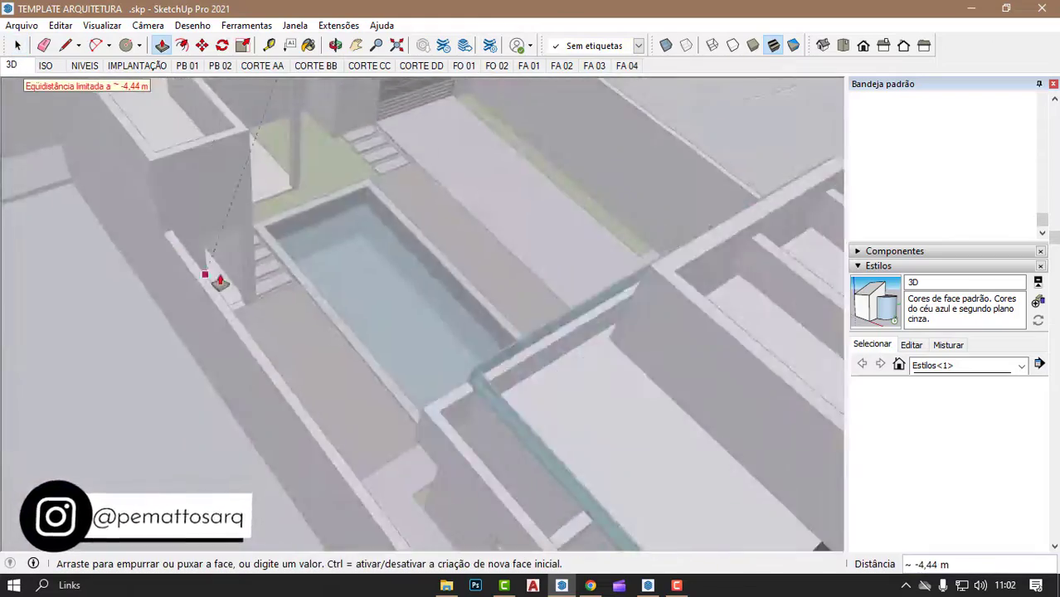
pyautogui.moveTo(214, 280); pyautogui.dragTo(9, 332, button='middle')
pyautogui.scroll(3, 406, 379)
pyautogui.scroll(-3, 407, 380)
pyautogui.scroll(3, 622, 315)
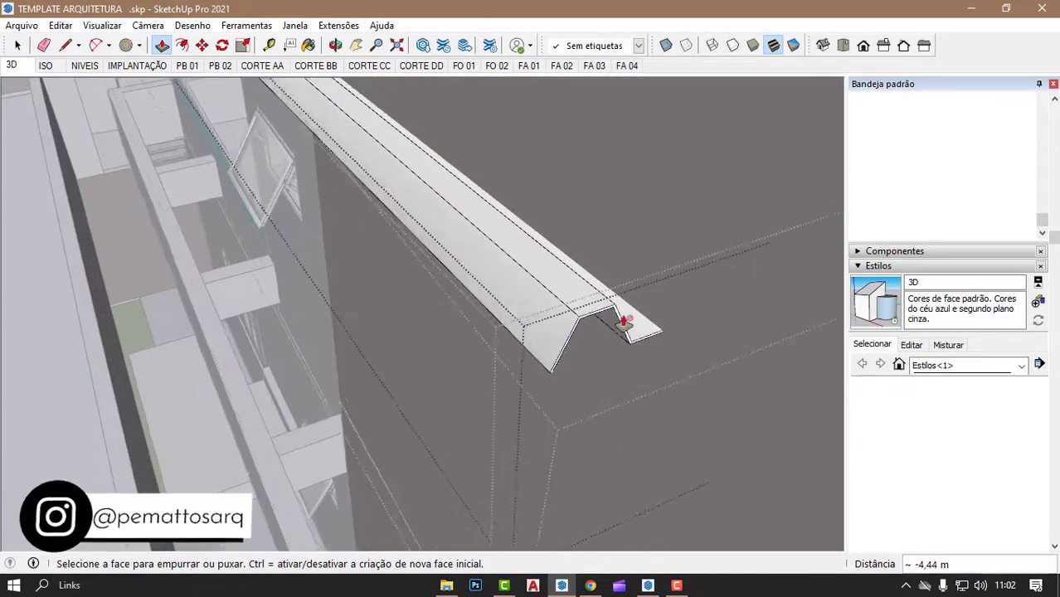
pyautogui.scroll(2, 612, 312)
pyautogui.scroll(-3, 581, 323)
pyautogui.scroll(-3, 531, 365)
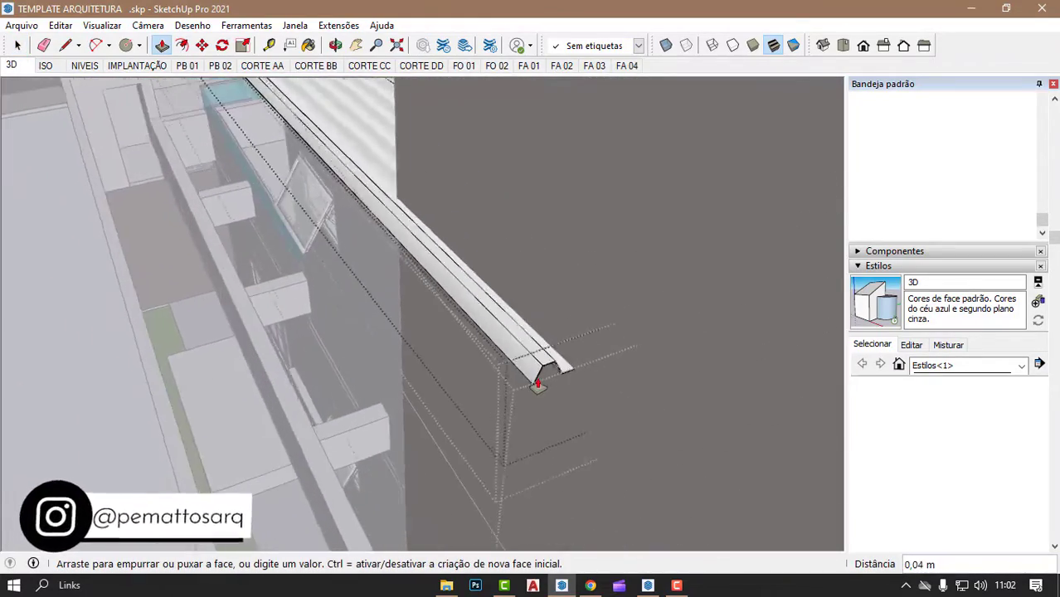
pyautogui.scroll(-3, 540, 375)
pyautogui.scroll(-3, 498, 299)
pyautogui.scroll(1, 407, 166)
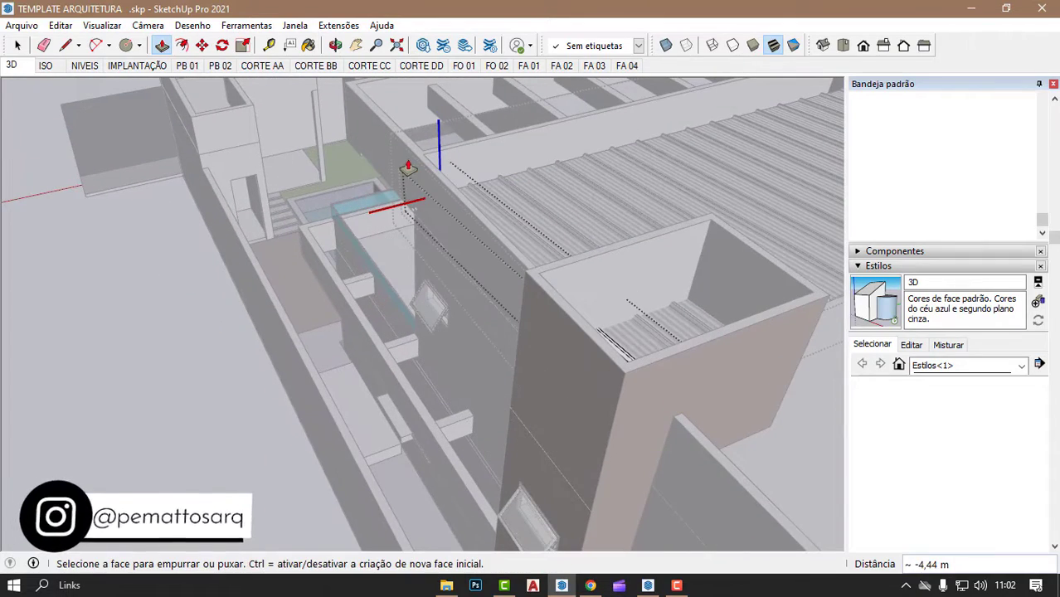
# - Select the corrugated roof tile group and view it from a steep, top-down angle
pyautogui.click(515, 191)
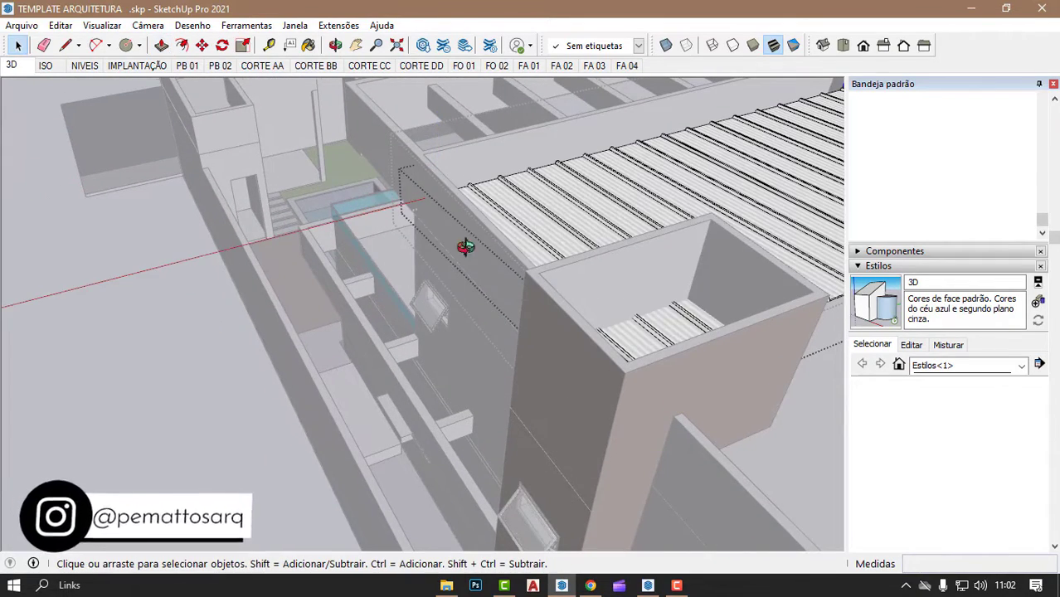
pyautogui.moveTo(465, 246)
pyautogui.mouseDown(button='middle')
pyautogui.moveTo(368, 225)
pyautogui.moveTo(267, 262)
pyautogui.mouseUp(button='middle')
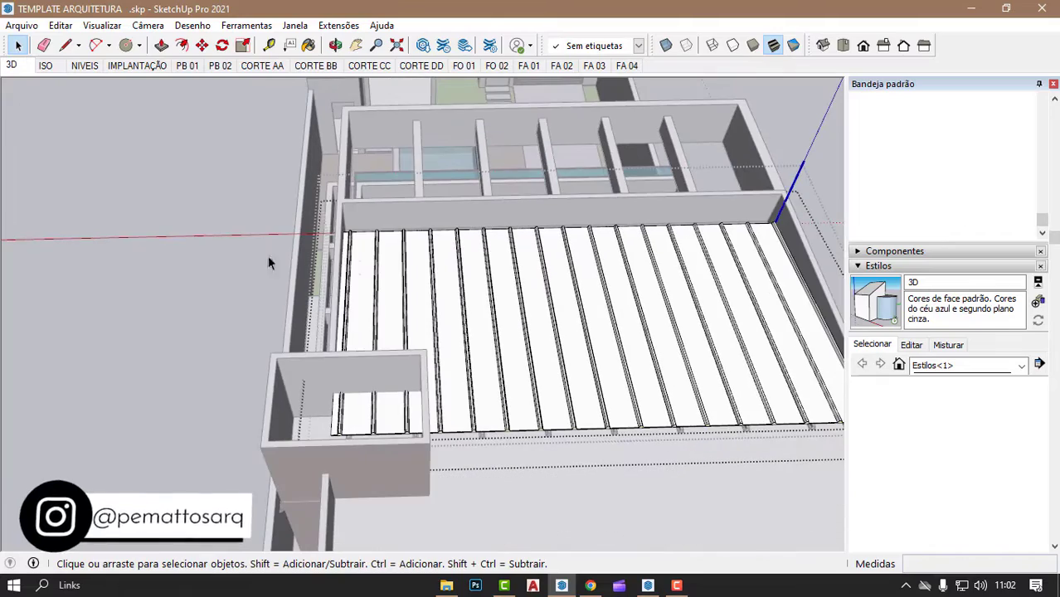
pyautogui.moveTo(369, 262); pyautogui.dragTo(317, 299, button='middle')
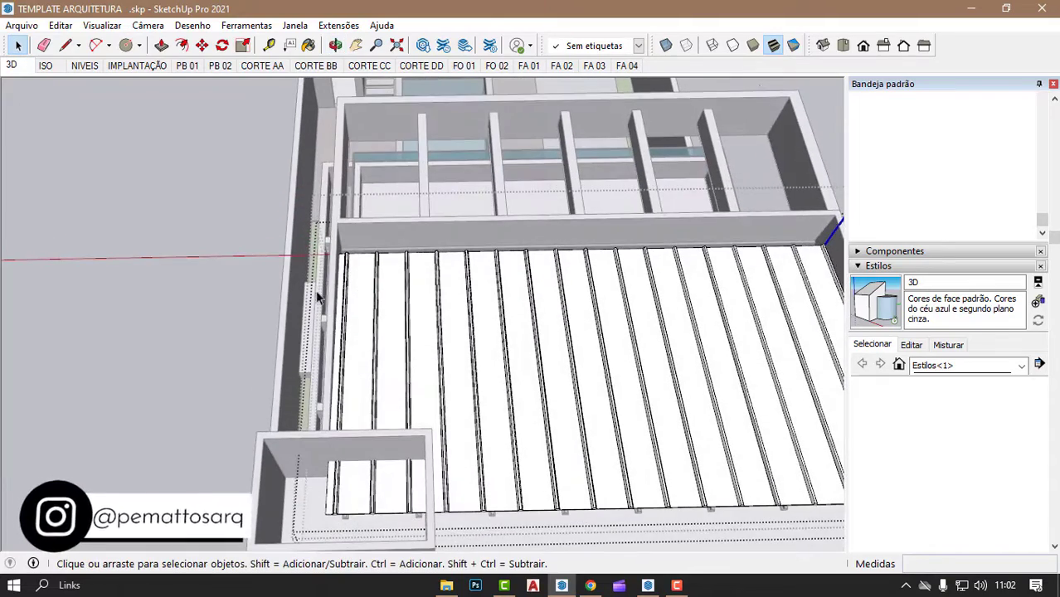
pyautogui.scroll(-2, 288, 253)
pyautogui.scroll(-2, 332, 248)
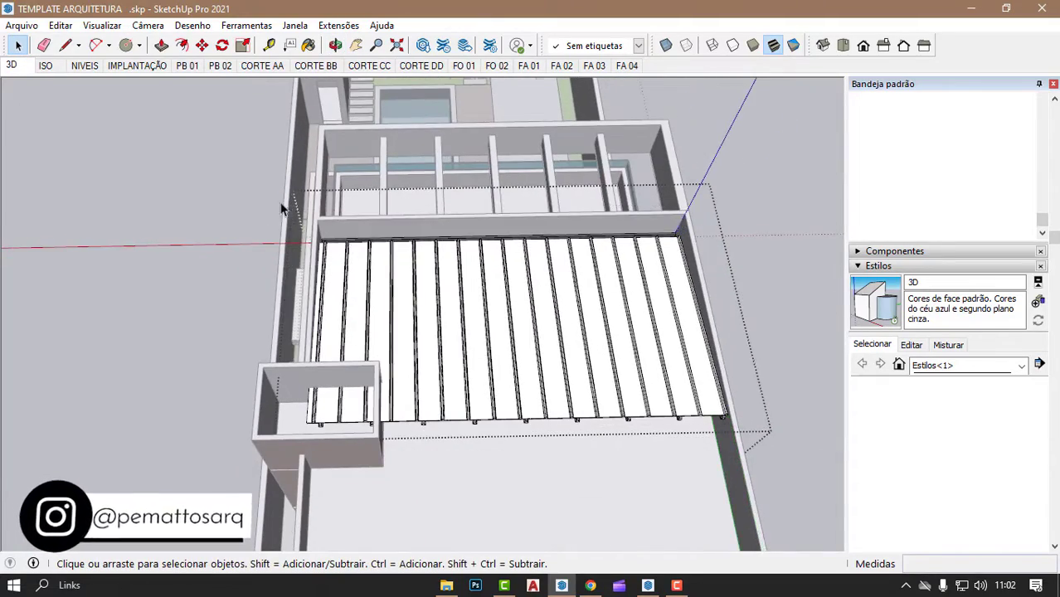
pyautogui.scroll(3, 594, 283)
pyautogui.scroll(2, 594, 283)
# - Select the right-hand corrugated roof panel and make it a unique component
pyautogui.click(597, 267)
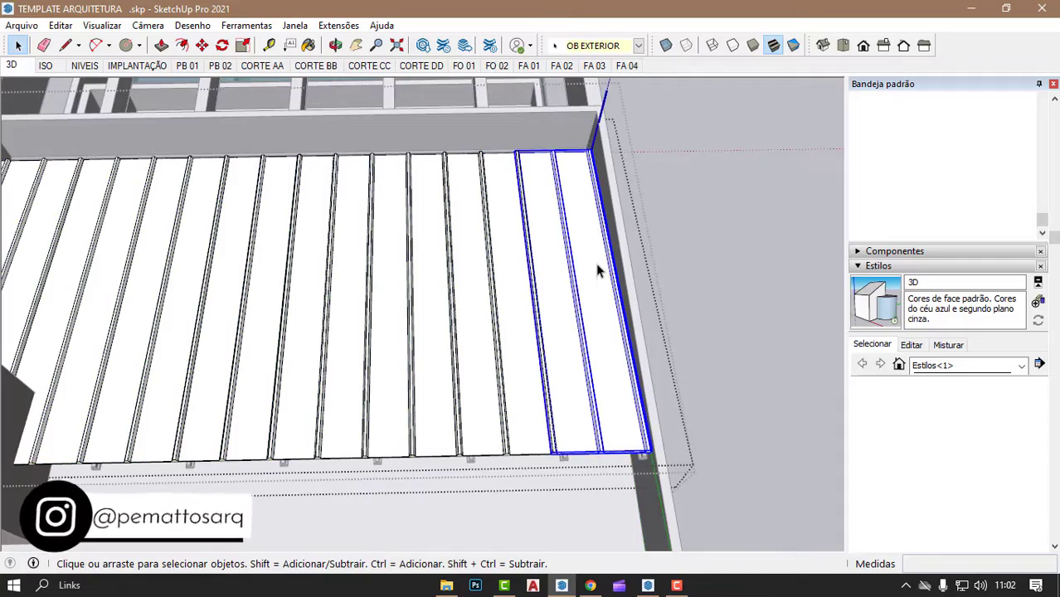
pyautogui.moveTo(597, 270)
pyautogui.mouseDown(button='middle')
pyautogui.moveTo(561, 351)
pyautogui.moveTo(568, 284)
pyautogui.mouseUp(button='middle')
pyautogui.scroll(1, 572, 349)
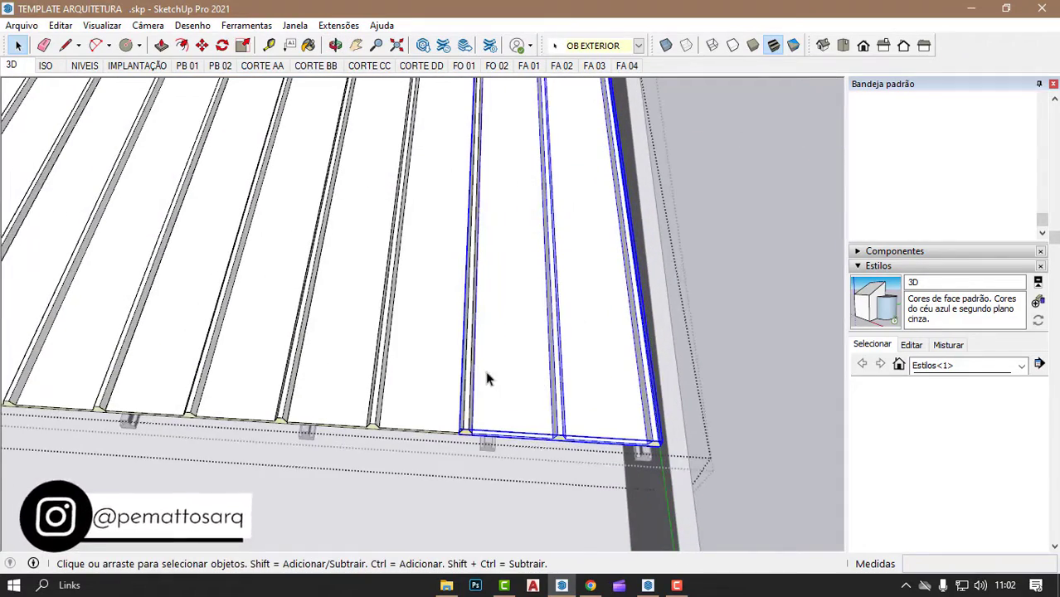
pyautogui.click(391, 356)
pyautogui.click(521, 331)
pyautogui.click(351, 308)
pyautogui.click(282, 319)
pyautogui.scroll(-2, 493, 369)
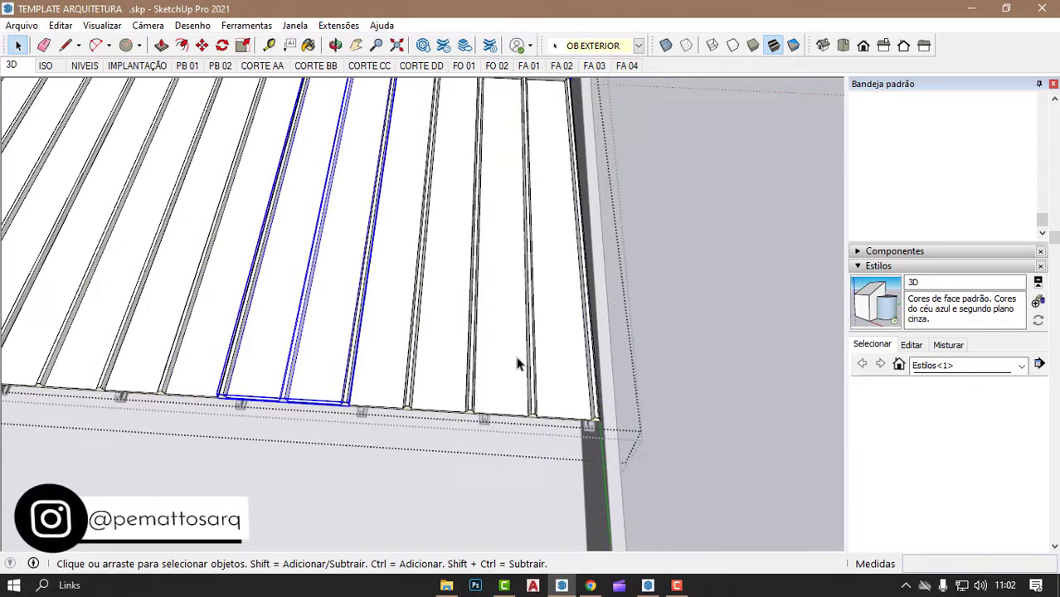
pyautogui.click(544, 293)
pyautogui.moveTo(474, 320); pyautogui.dragTo(469, 281, button='middle')
pyautogui.rightClick(469, 280)
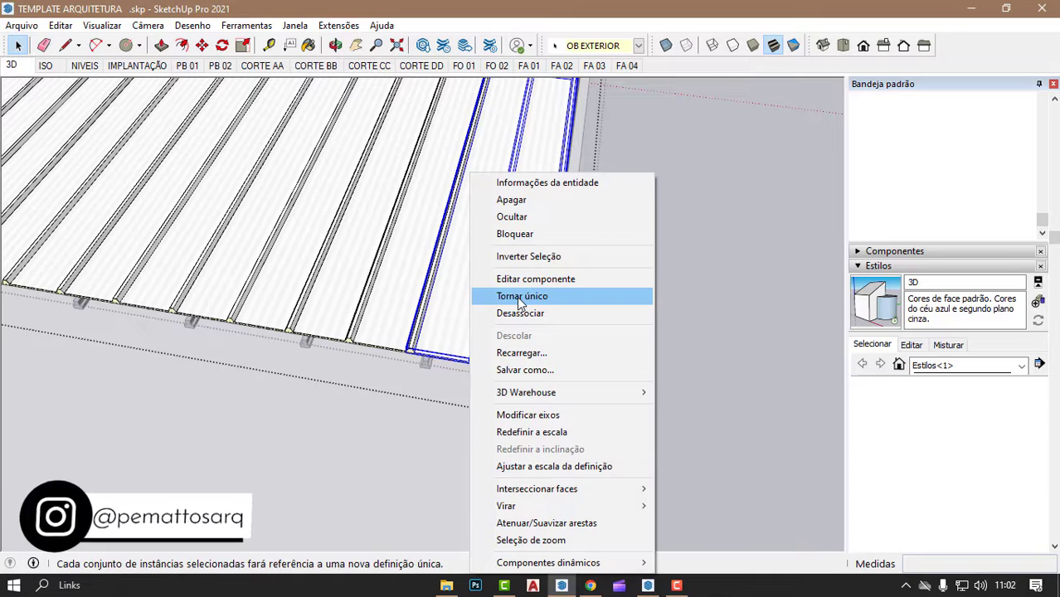
pyautogui.click(410, 411)
pyautogui.moveTo(409, 411); pyautogui.dragTo(541, 378, button='middle')
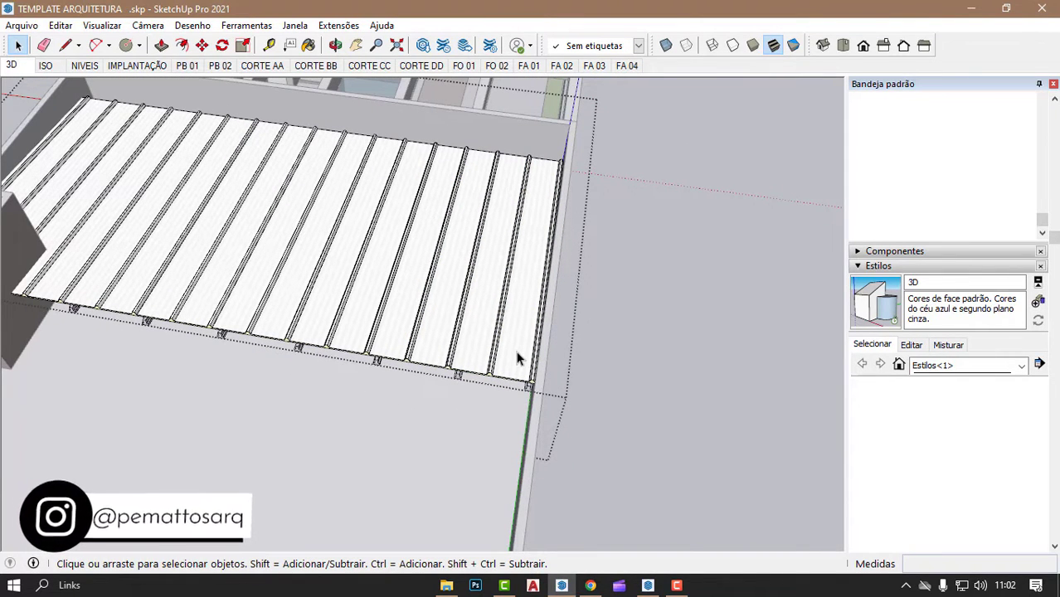
# - Open the roof group and a single plank to reach its faces
pyautogui.moveTo(502, 344)
pyautogui.mouseDown(button='middle')
pyautogui.moveTo(547, 370)
pyautogui.moveTo(419, 301)
pyautogui.moveTo(508, 347)
pyautogui.mouseUp(button='middle')
pyautogui.click(536, 340)
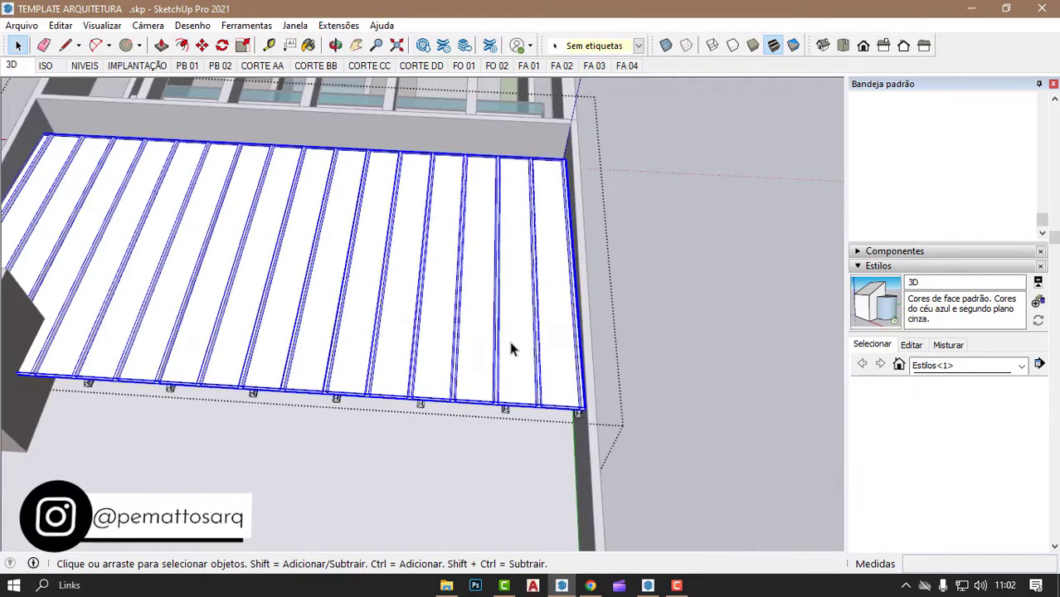
pyautogui.doubleClick(508, 348)
pyautogui.scroll(3, 544, 372)
pyautogui.click(518, 404)
pyautogui.doubleClick(483, 411)
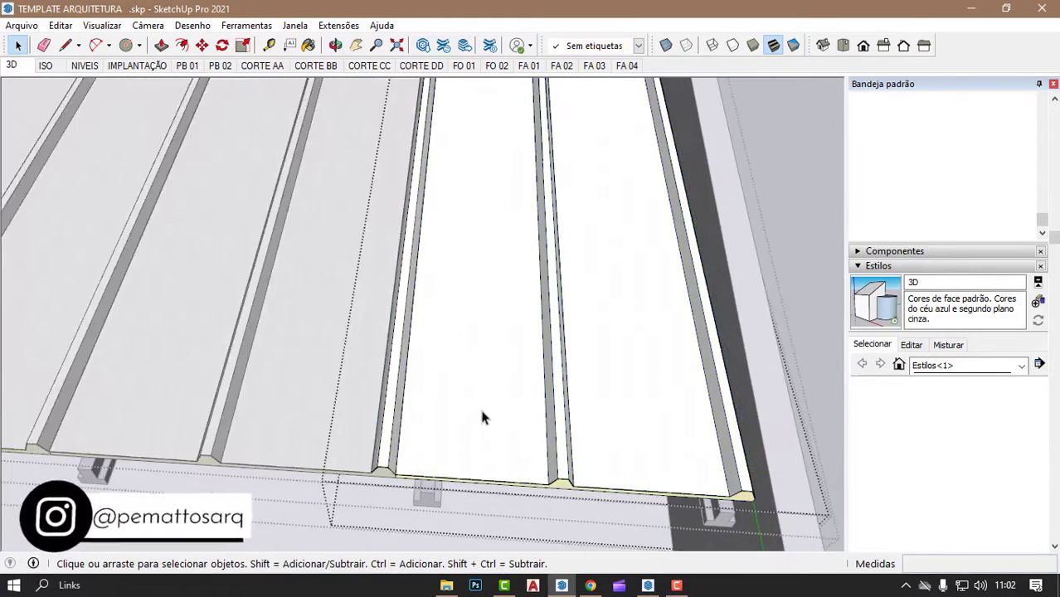
pyautogui.click(459, 448)
pyautogui.moveTo(459, 448)
pyautogui.mouseDown(button='middle')
pyautogui.moveTo(469, 474)
pyautogui.moveTo(525, 395)
pyautogui.mouseUp(button='middle')
pyautogui.scroll(2, 485, 479)
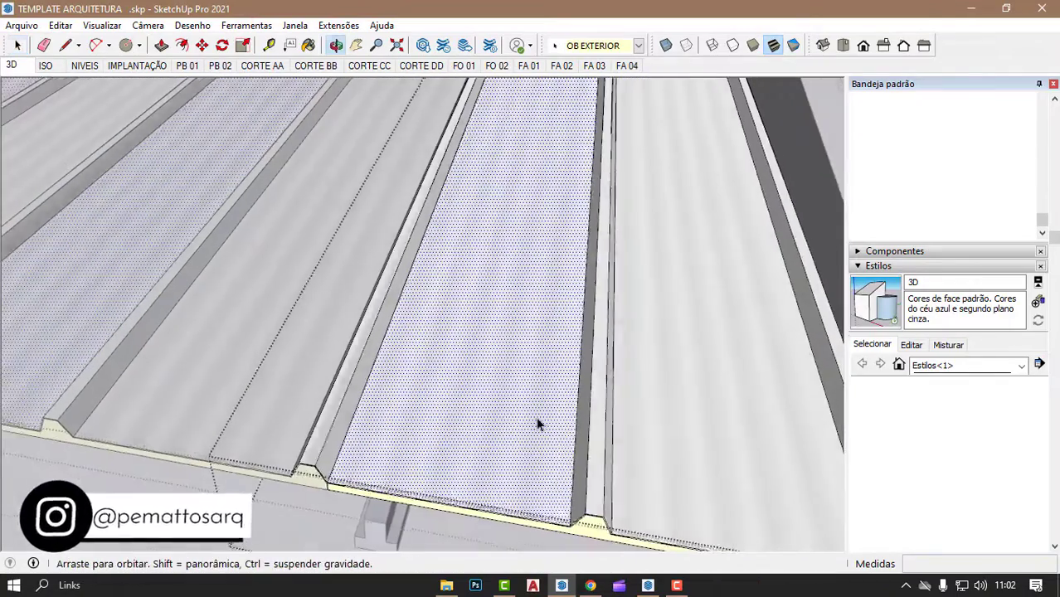
# - Push the panel's end face back 0.51 m with Push/Pull
pyautogui.press('p')
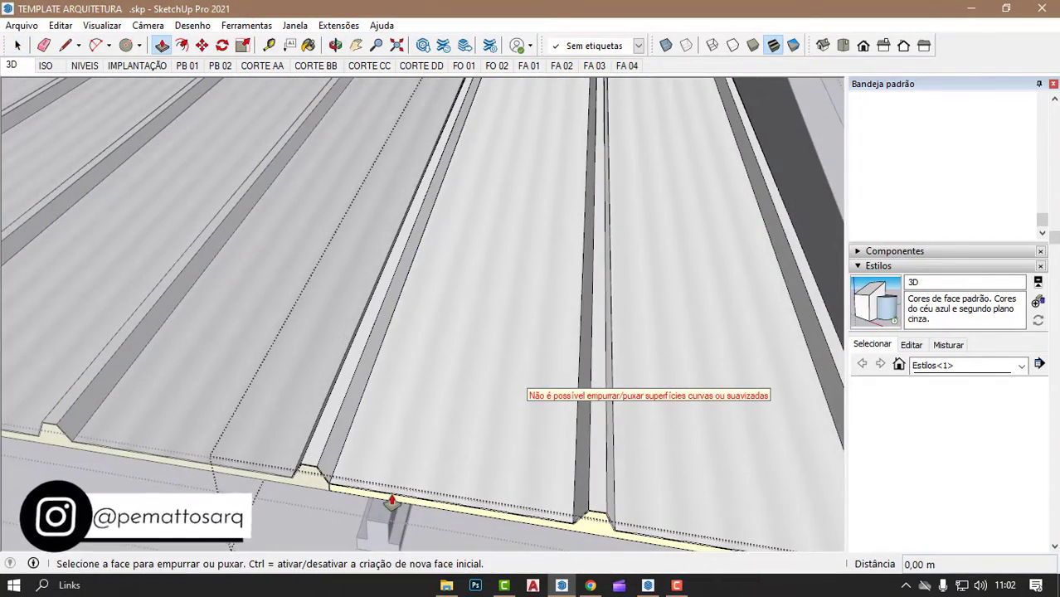
pyautogui.click(391, 502)
pyautogui.click(546, 423)
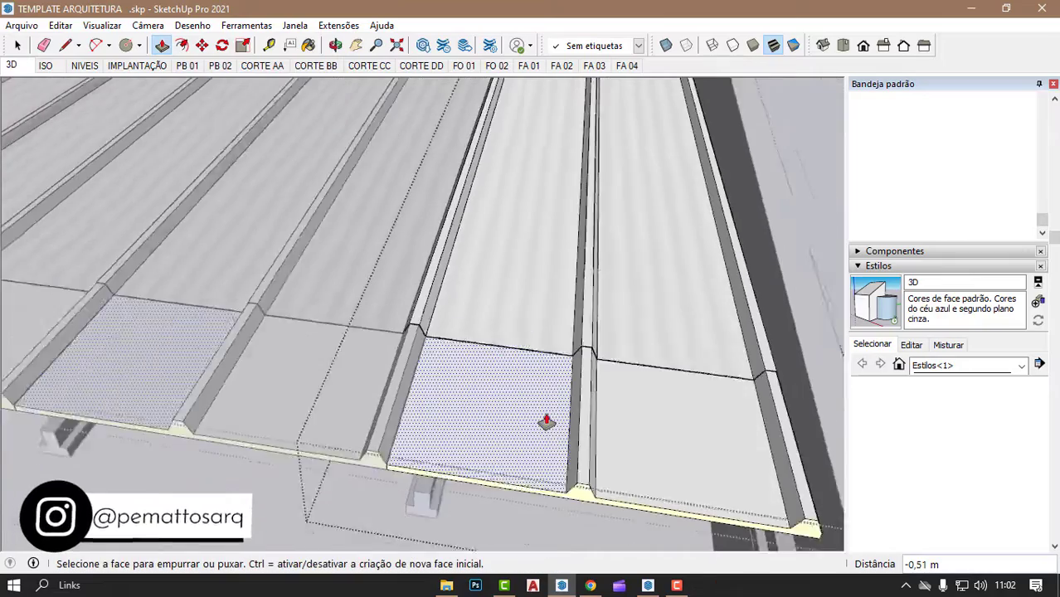
pyautogui.scroll(-3, 546, 423)
pyautogui.scroll(-2, 686, 383)
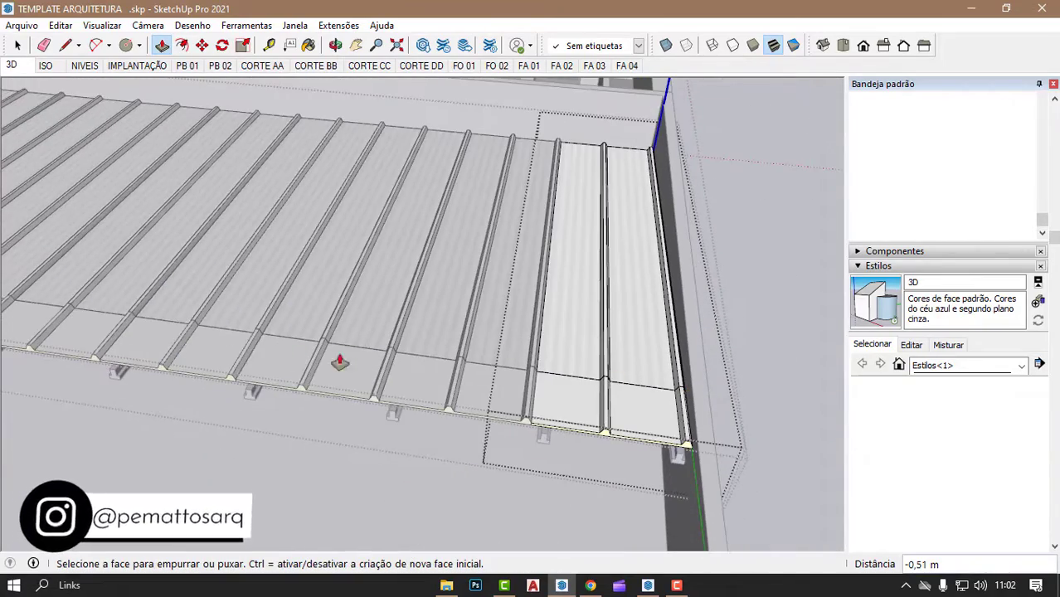
pyautogui.press('space')
pyautogui.moveTo(361, 364)
pyautogui.mouseDown(button='middle')
pyautogui.moveTo(414, 441)
pyautogui.moveTo(383, 528)
pyautogui.mouseUp(button='middle')
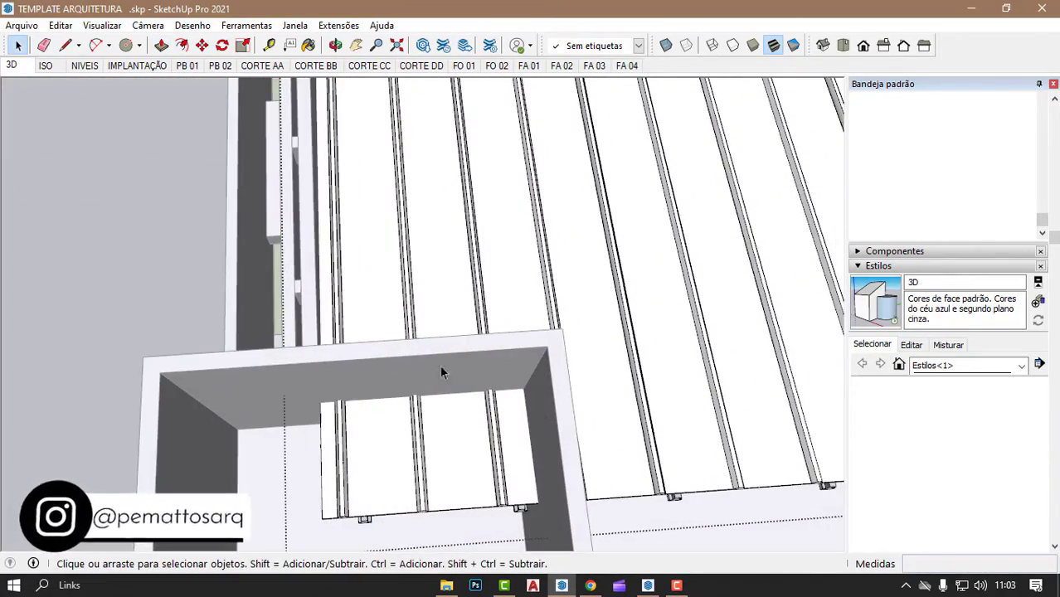
# - Orbit down into the small stair box and select the roof panel inside it
pyautogui.moveTo(442, 373)
pyautogui.mouseDown(button='middle')
pyautogui.moveTo(402, 497)
pyautogui.moveTo(466, 302)
pyautogui.moveTo(399, 471)
pyautogui.mouseUp(button='middle')
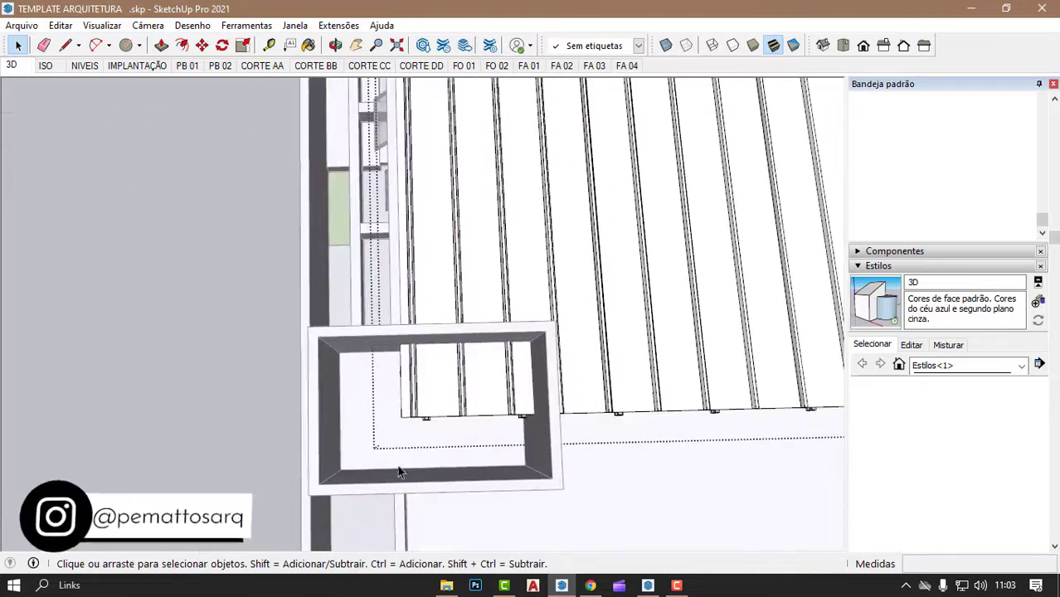
pyautogui.scroll(2, 469, 412)
pyautogui.scroll(-2, 319, 397)
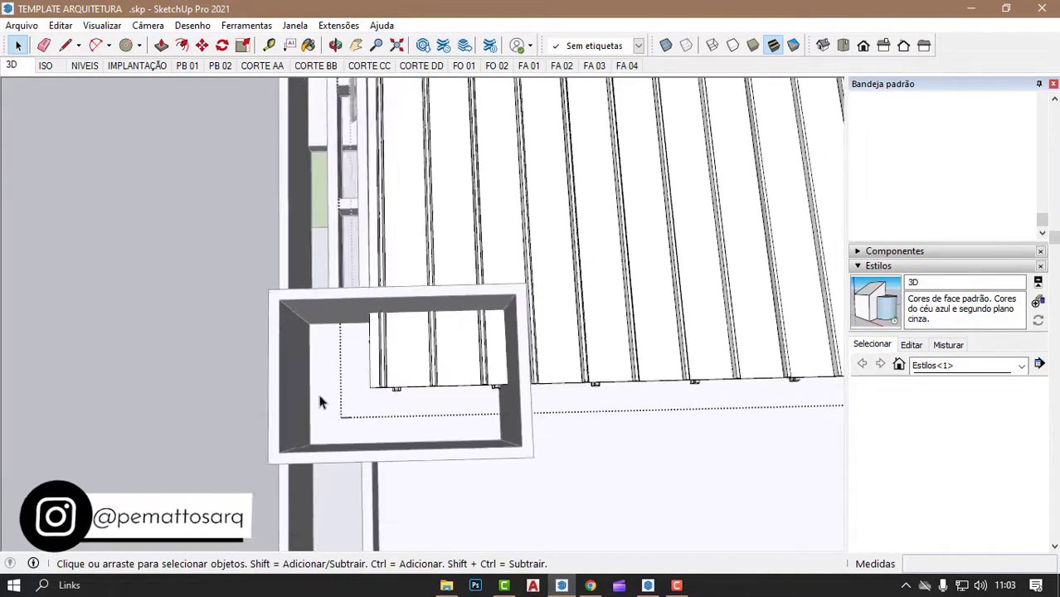
pyautogui.scroll(-1, 336, 434)
pyautogui.scroll(-1, 335, 433)
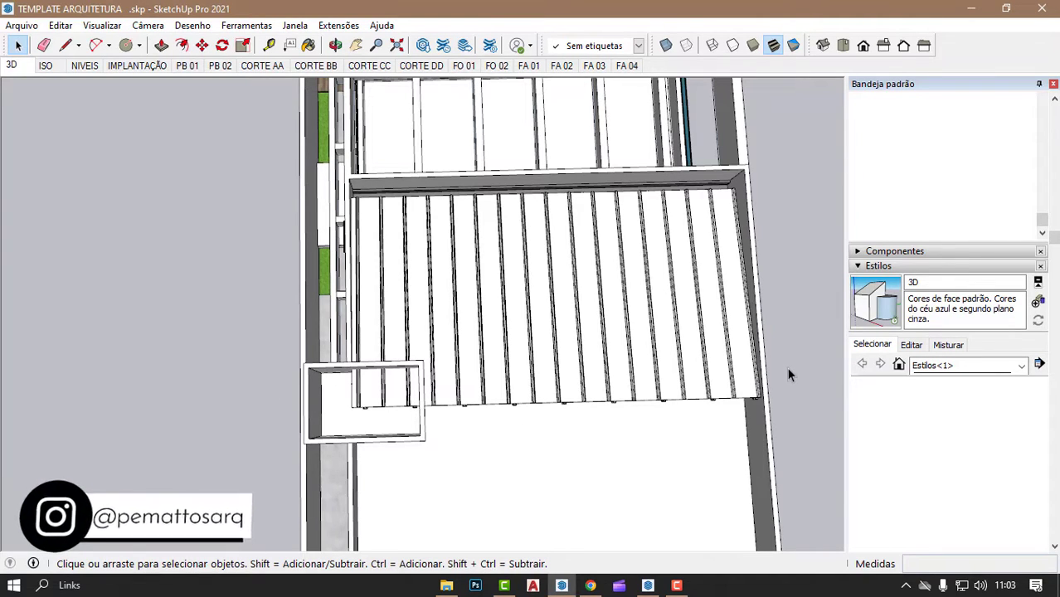
pyautogui.moveTo(381, 461); pyautogui.dragTo(397, 335, button='middle')
pyautogui.scroll(5, 407, 341)
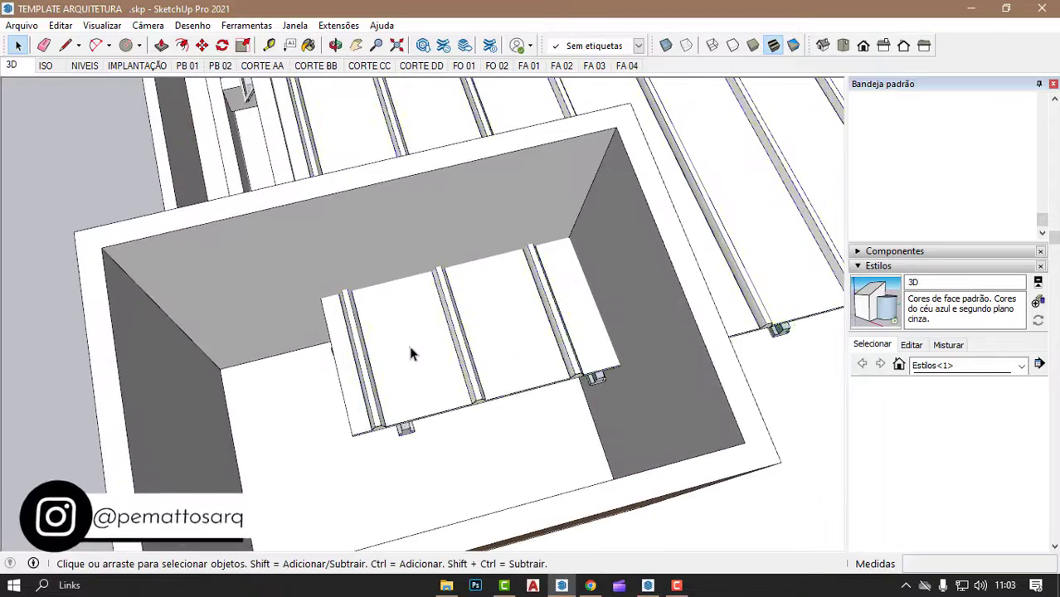
pyautogui.click(409, 342)
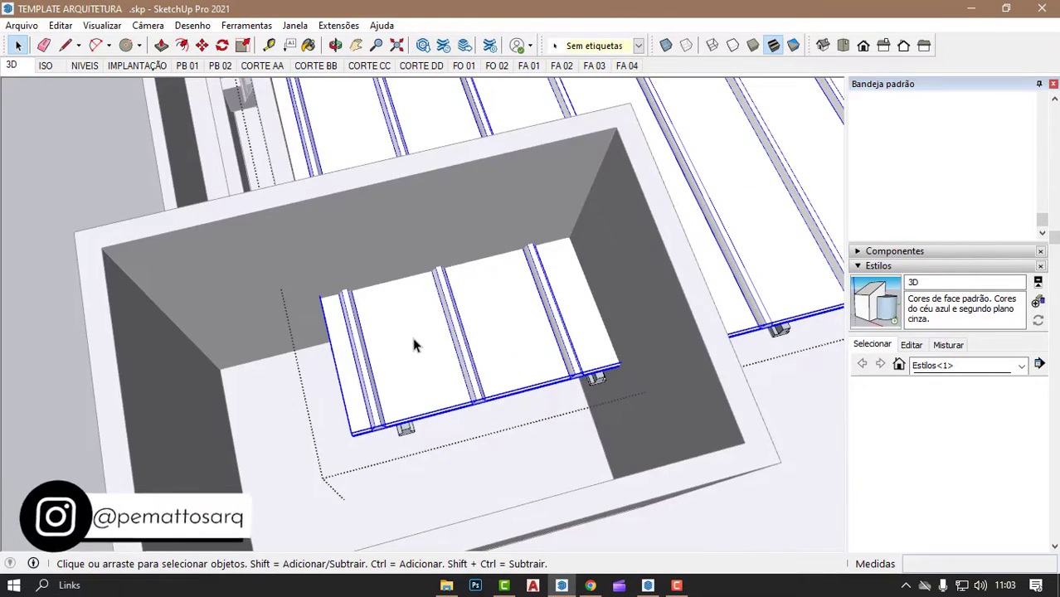
# - Make that panel unique with Tornar único and open it for component editing
pyautogui.rightClick(411, 333)
pyautogui.click(386, 316)
pyautogui.click(390, 313)
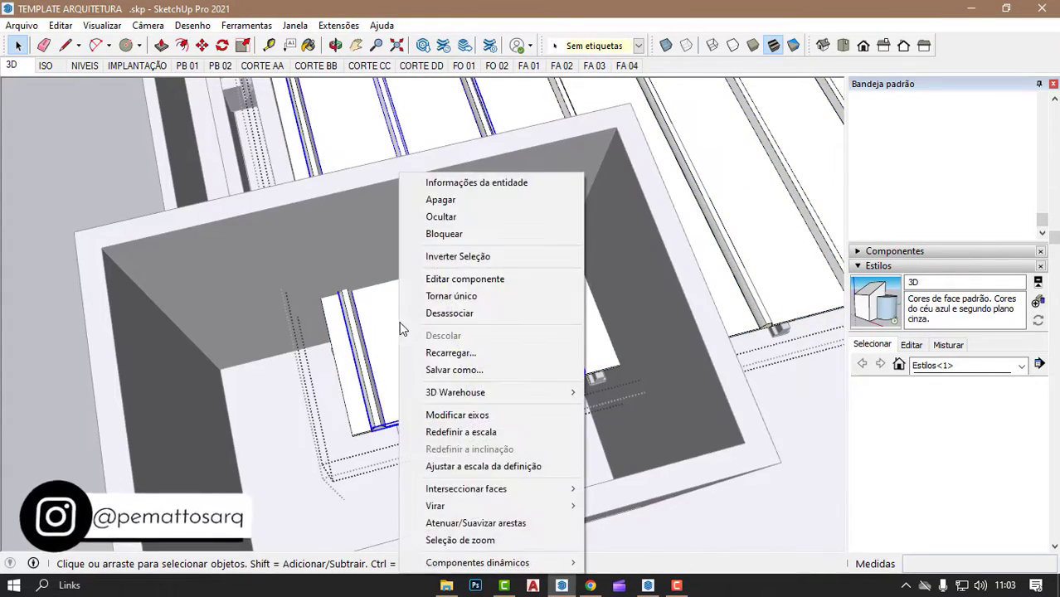
pyautogui.rightClick(395, 316)
pyautogui.click(462, 301)
pyautogui.scroll(3, 378, 446)
pyautogui.scroll(3, 374, 422)
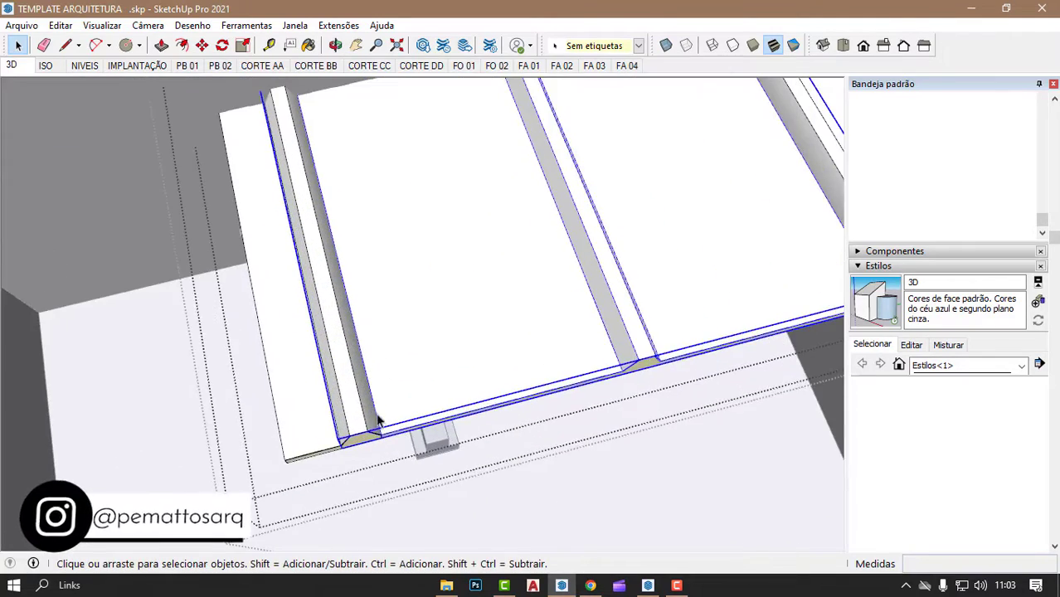
pyautogui.moveTo(374, 421)
pyautogui.mouseDown(button='middle')
pyautogui.moveTo(395, 363)
pyautogui.moveTo(383, 408)
pyautogui.mouseUp(button='middle')
pyautogui.doubleClick(383, 407)
# - Push the unique panel's end face back 0.75 m
pyautogui.click(383, 407)
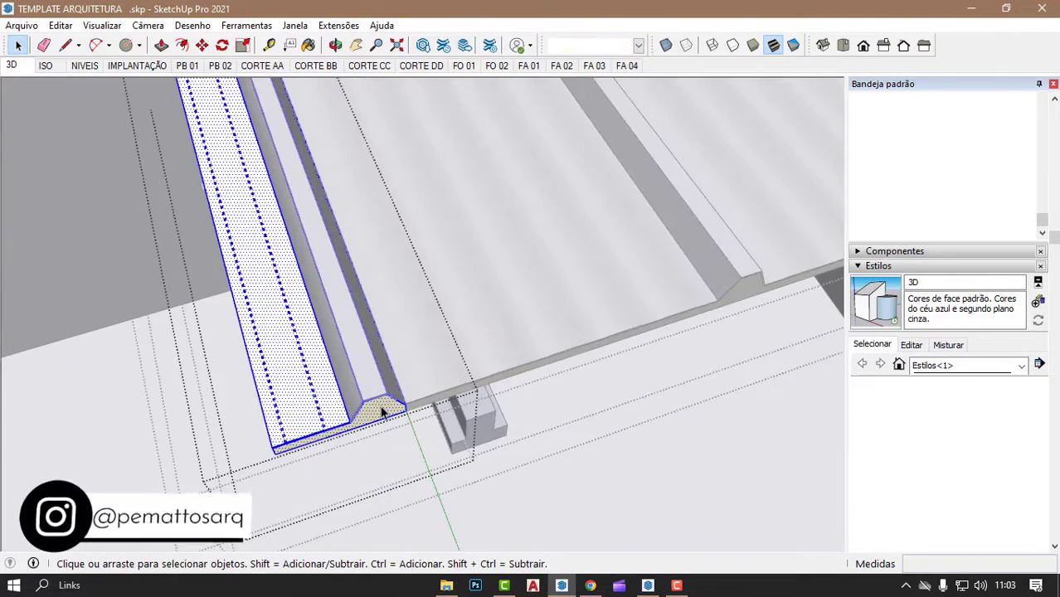
pyautogui.press('p')
pyautogui.click(383, 412)
pyautogui.scroll(-3, 379, 423)
pyautogui.scroll(-3, 376, 430)
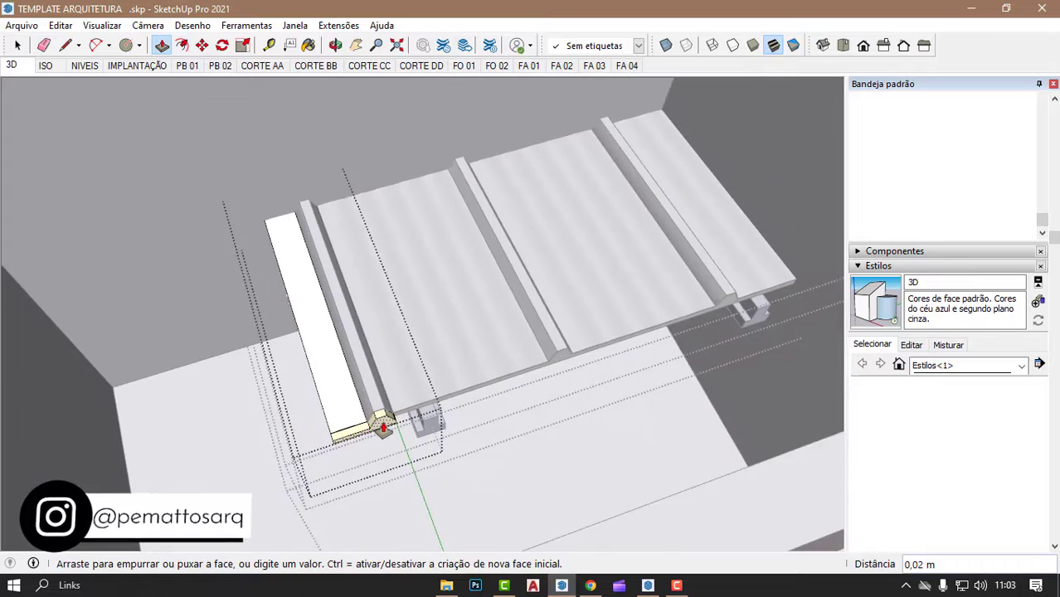
pyautogui.scroll(-3, 369, 414)
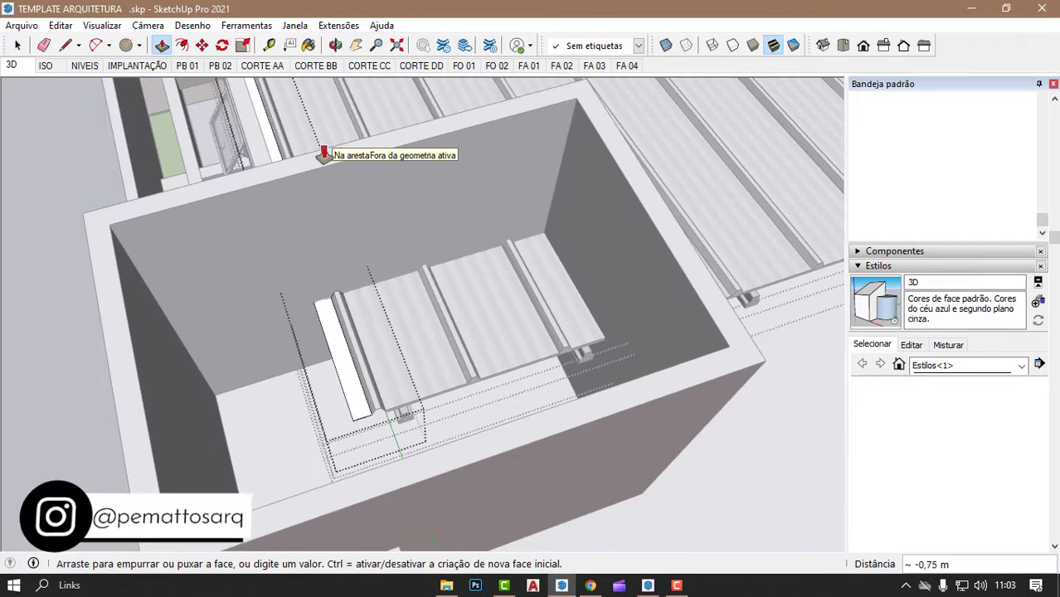
pyautogui.click(326, 156)
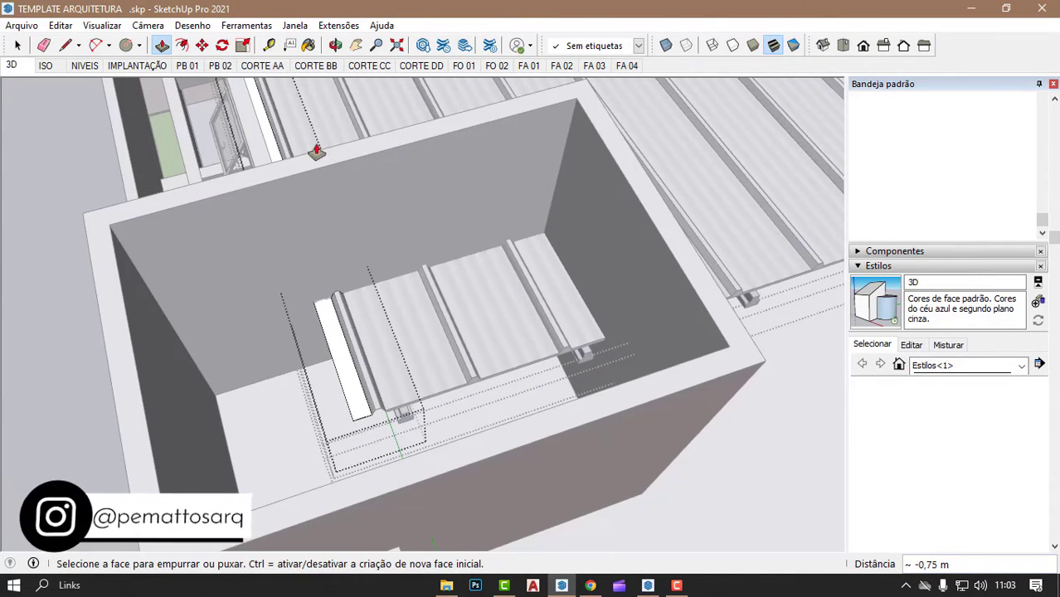
pyautogui.scroll(3, 390, 412)
pyautogui.scroll(3, 378, 401)
pyautogui.scroll(2, 369, 402)
pyautogui.press('space')
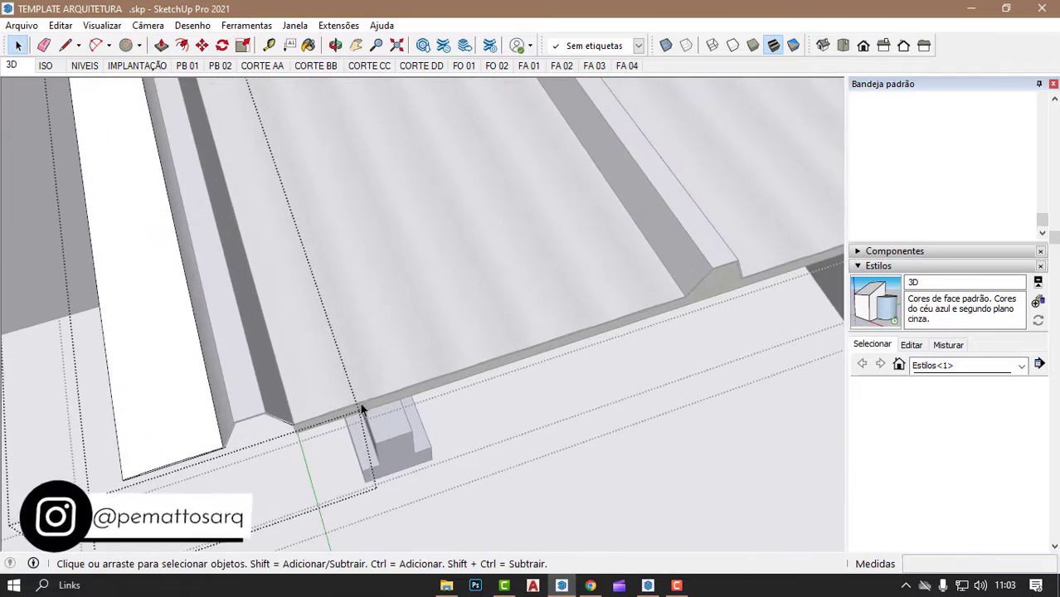
pyautogui.scroll(2, 356, 410)
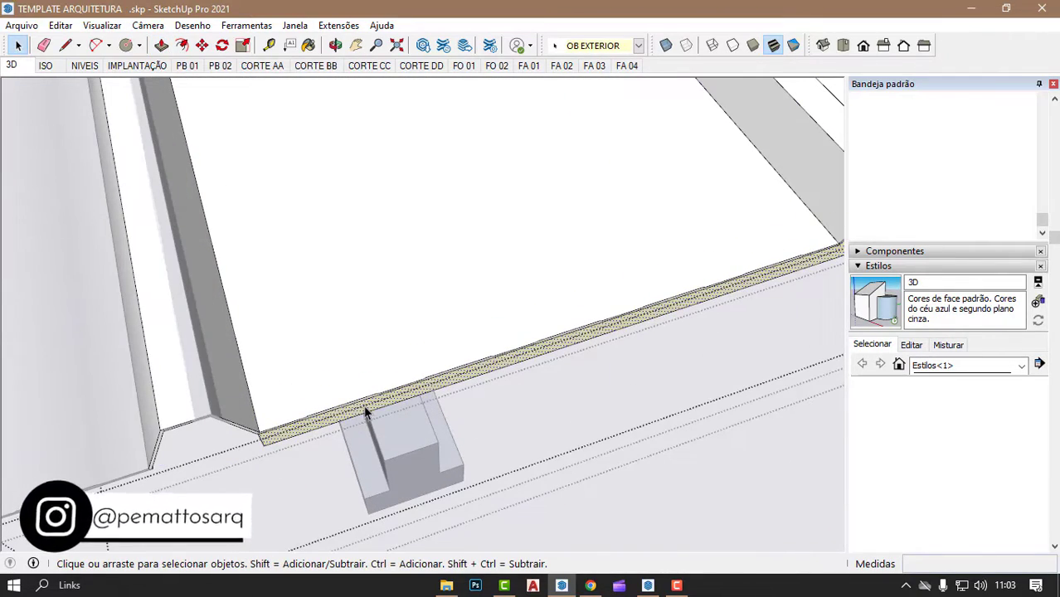
# - Push/pull the remaining face beside the bracket, then select the neighbouring panel
pyautogui.press('p')
pyautogui.click(363, 405)
pyautogui.scroll(-2, 364, 404)
pyautogui.scroll(4, 430, 403)
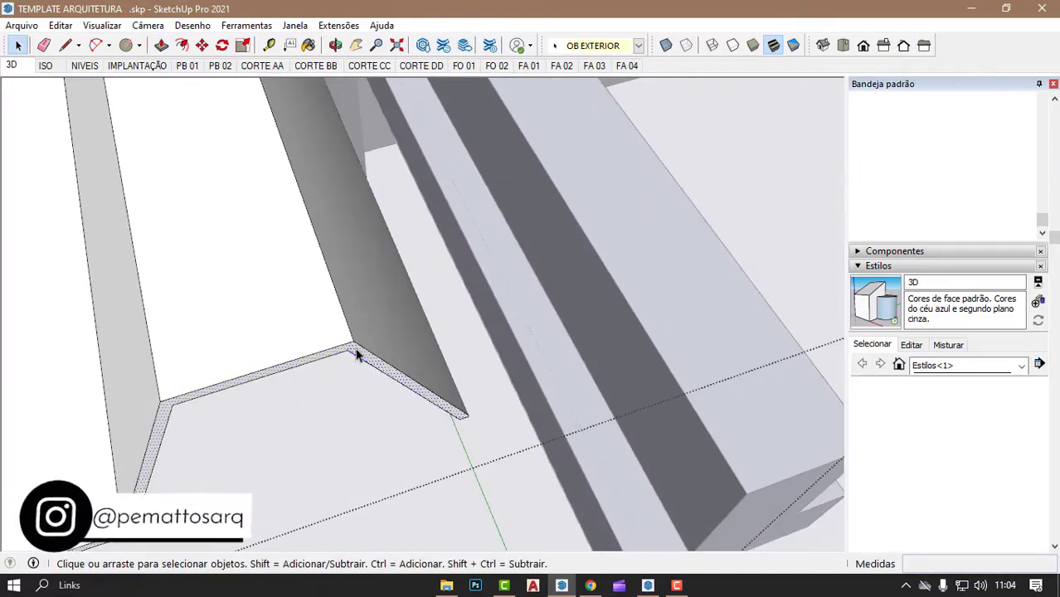
pyautogui.scroll(-5, 375, 398)
pyautogui.scroll(4, 377, 418)
pyautogui.press('space')
pyautogui.scroll(2, 415, 378)
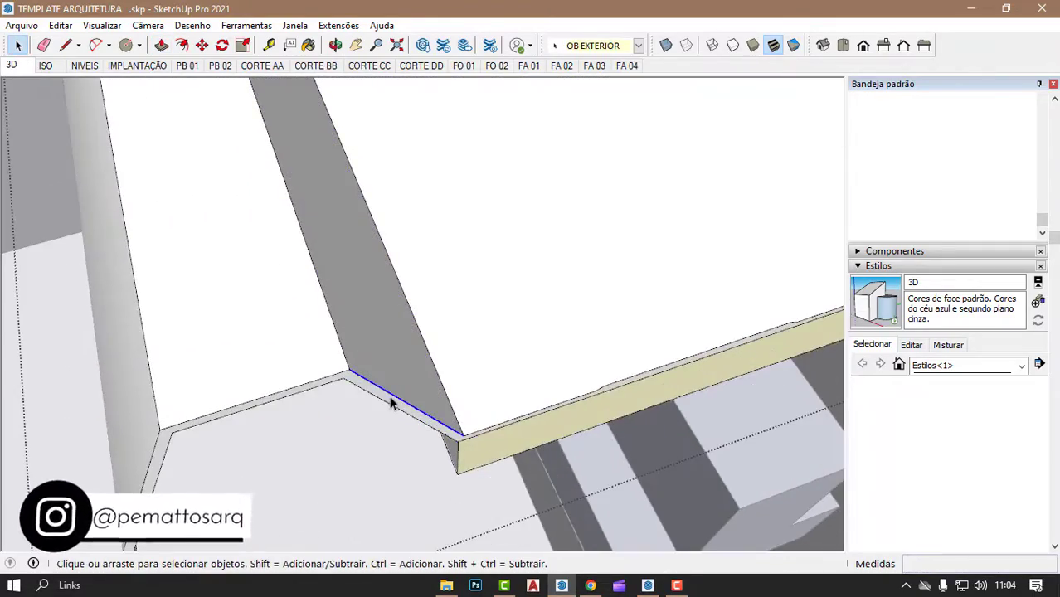
pyautogui.scroll(-4, 362, 400)
pyautogui.click(505, 325)
pyautogui.scroll(4, 505, 325)
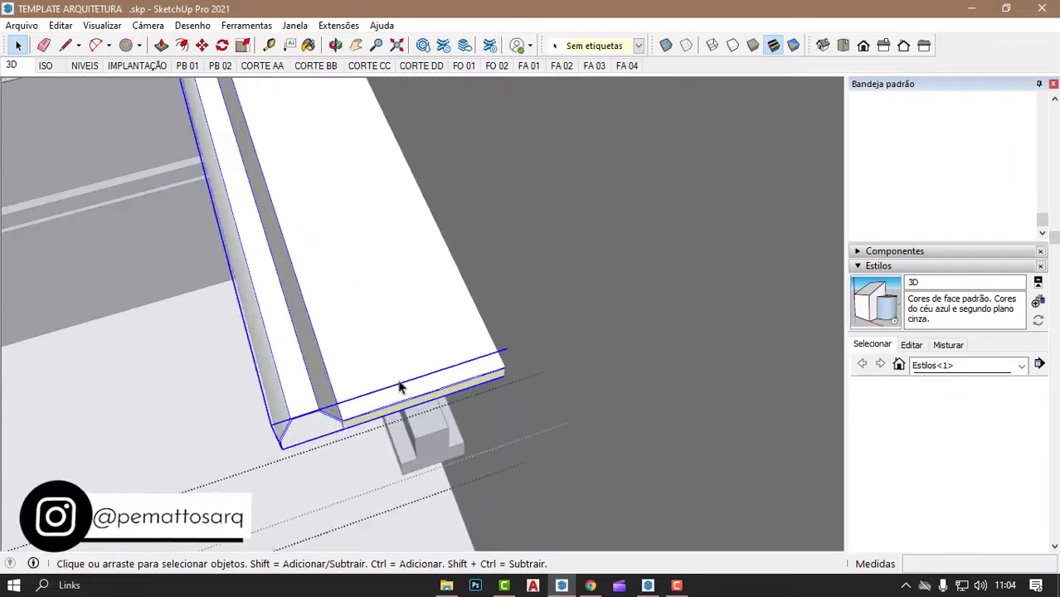
pyautogui.scroll(-2, 409, 413)
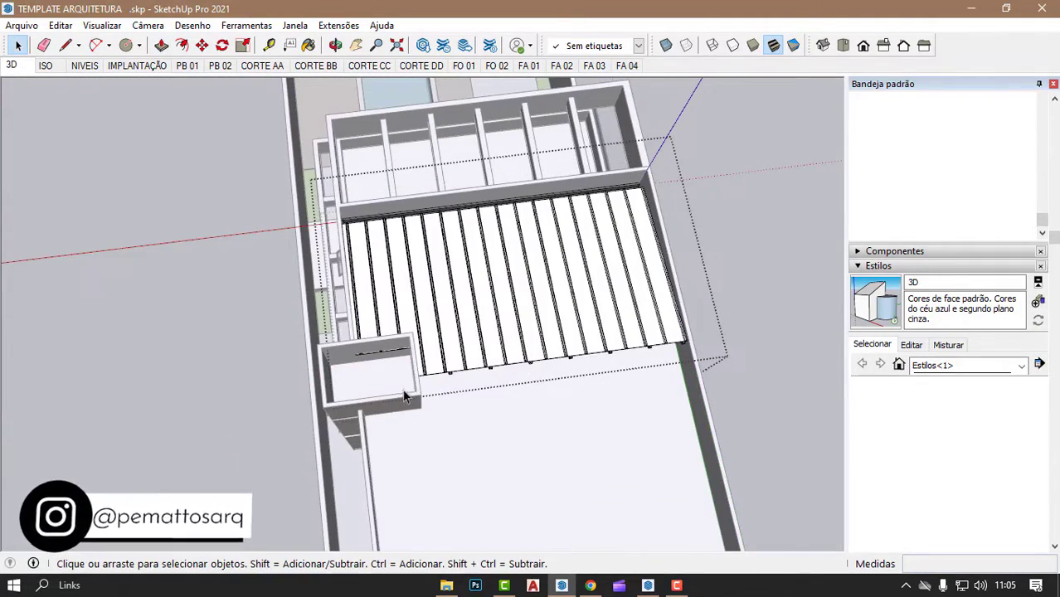
# - Look at the roof from above, check the IMPLANTAÇÃO scene, then return to 3D perspective
pyautogui.moveTo(533, 368)
pyautogui.mouseDown(button='middle')
pyautogui.moveTo(480, 402)
pyautogui.moveTo(239, 139)
pyautogui.moveTo(452, 203)
pyautogui.moveTo(135, 116)
pyautogui.moveTo(336, 110)
pyautogui.moveTo(425, 284)
pyautogui.moveTo(268, 221)
pyautogui.mouseUp(button='middle')
pyautogui.scroll(2, 267, 220)
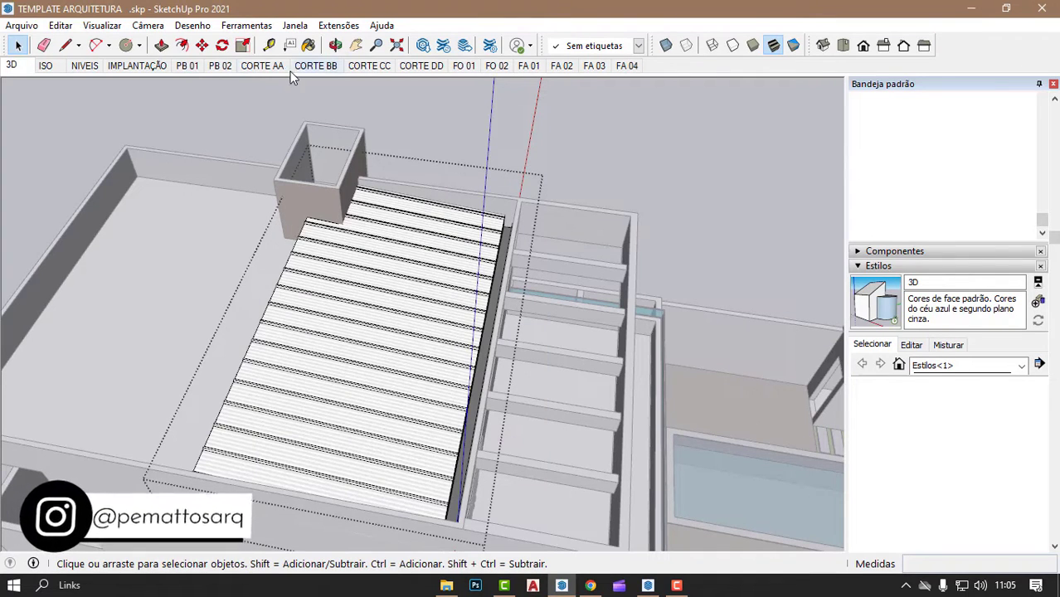
pyautogui.click(142, 67)
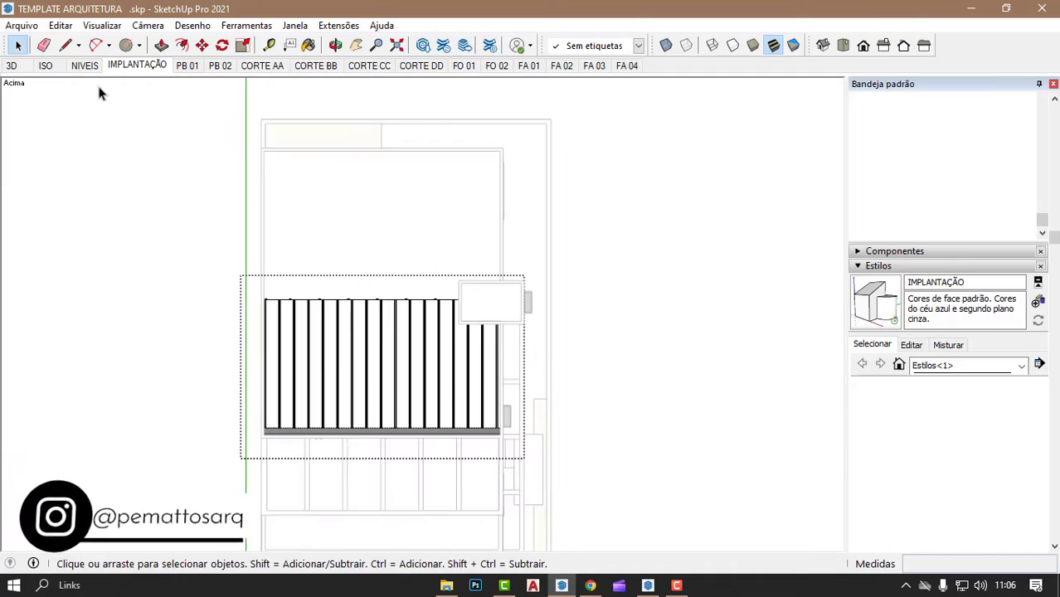
pyautogui.click(13, 68)
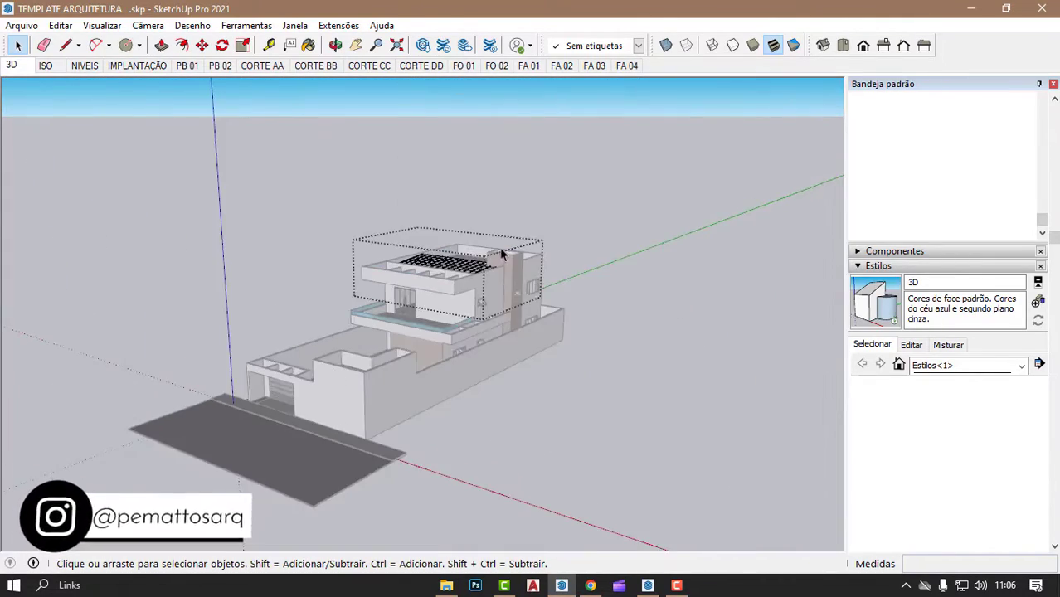
# - Orbit past the pergola and zoom in top-down on the brown stair box
pyautogui.scroll(3, 525, 291)
pyautogui.moveTo(526, 291); pyautogui.dragTo(317, 288, button='middle')
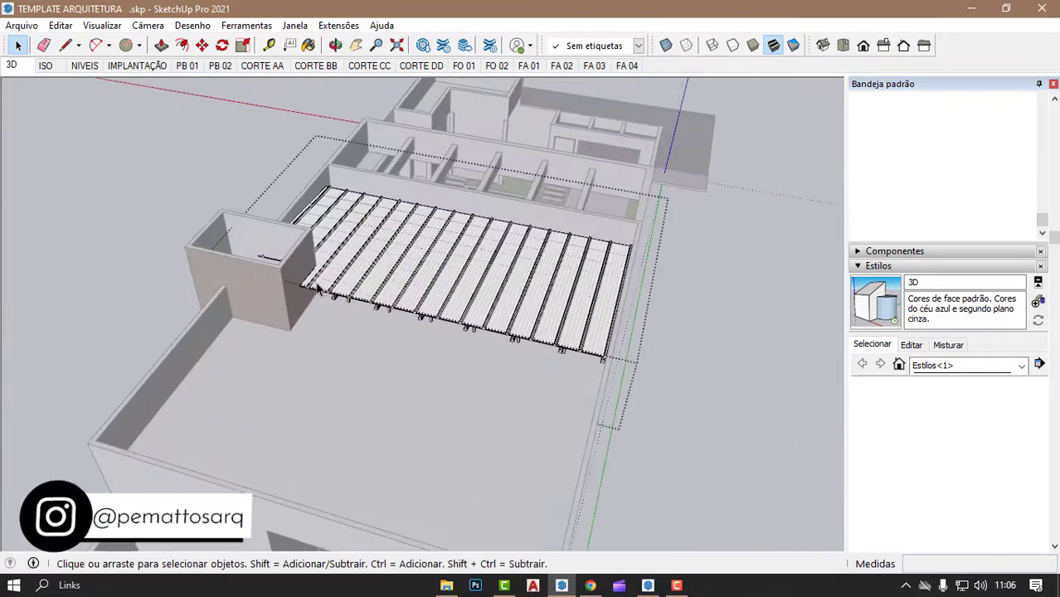
pyautogui.moveTo(283, 236); pyautogui.dragTo(361, 277, button='middle')
pyautogui.scroll(3, 332, 224)
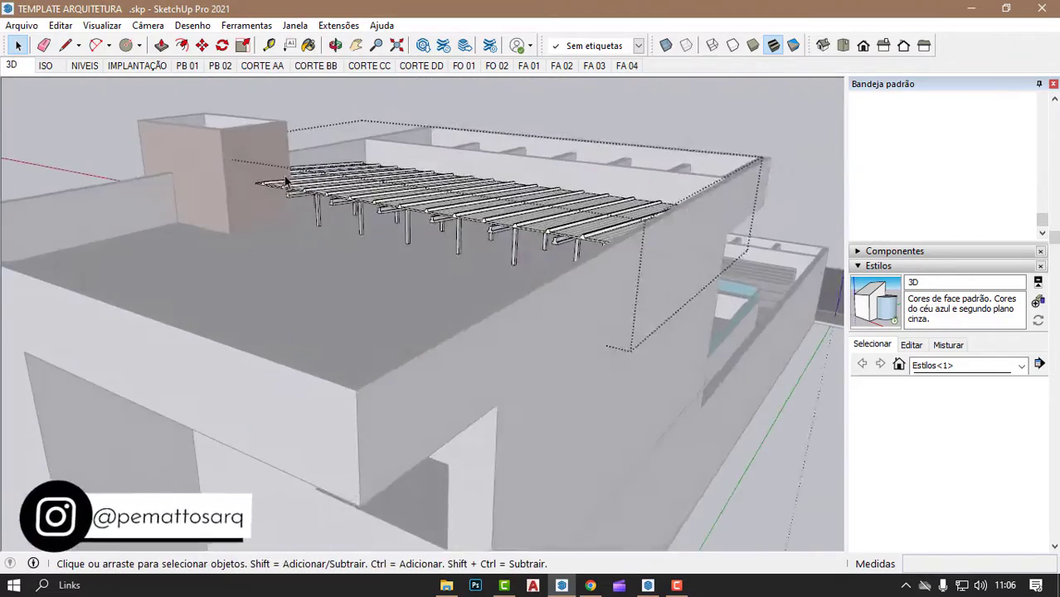
pyautogui.scroll(3, 303, 173)
pyautogui.moveTo(303, 173)
pyautogui.mouseDown(button='middle')
pyautogui.moveTo(244, 192)
pyautogui.moveTo(259, 194)
pyautogui.mouseUp(button='middle')
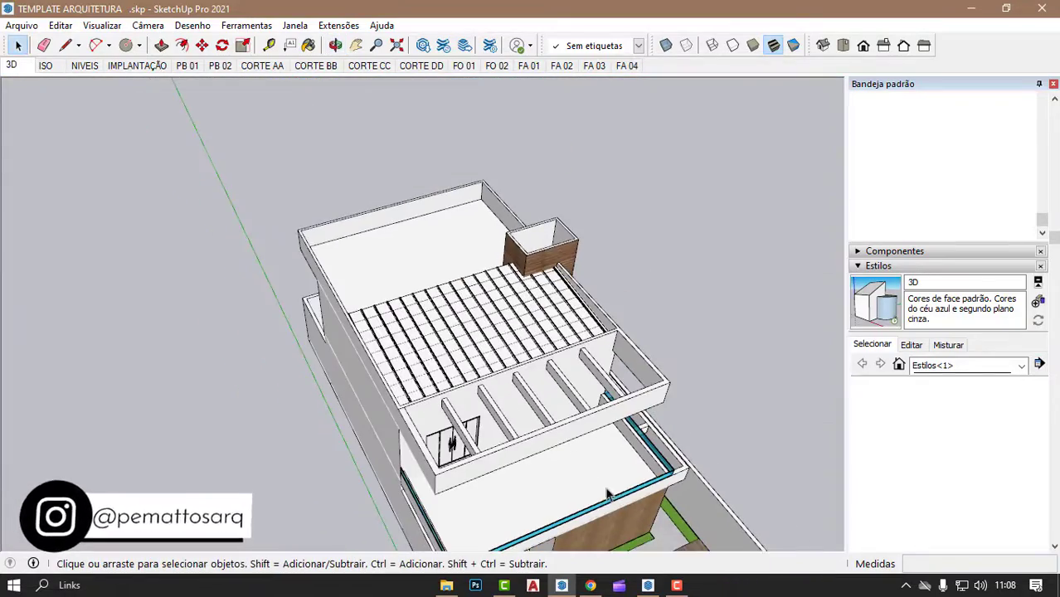
pyautogui.moveTo(686, 442); pyautogui.dragTo(540, 276, button='middle')
pyautogui.scroll(3, 540, 277)
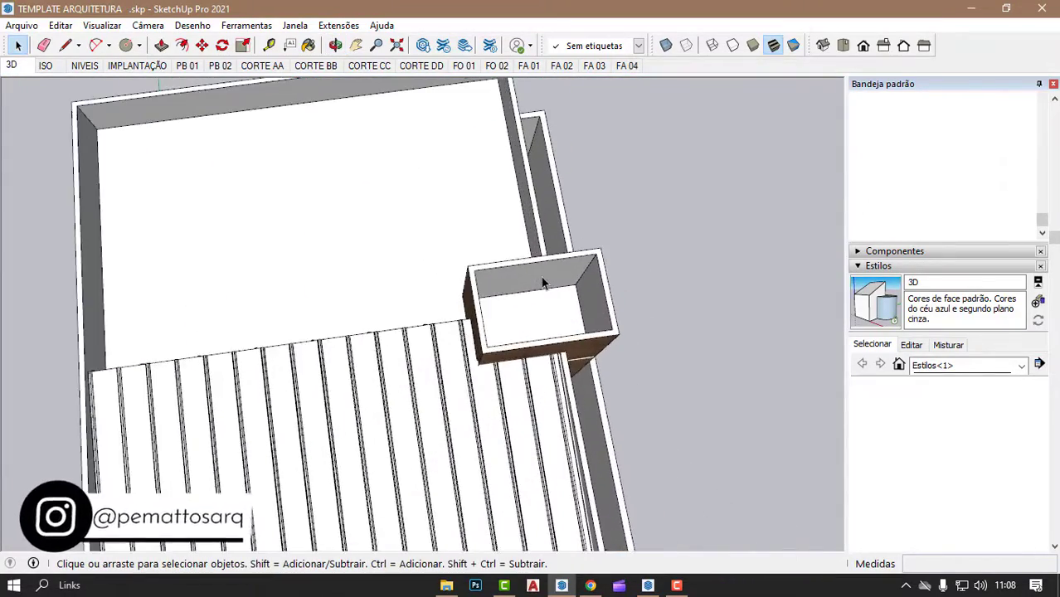
pyautogui.scroll(2, 554, 325)
pyautogui.moveTo(554, 325); pyautogui.dragTo(511, 345, button='middle')
pyautogui.scroll(2, 451, 318)
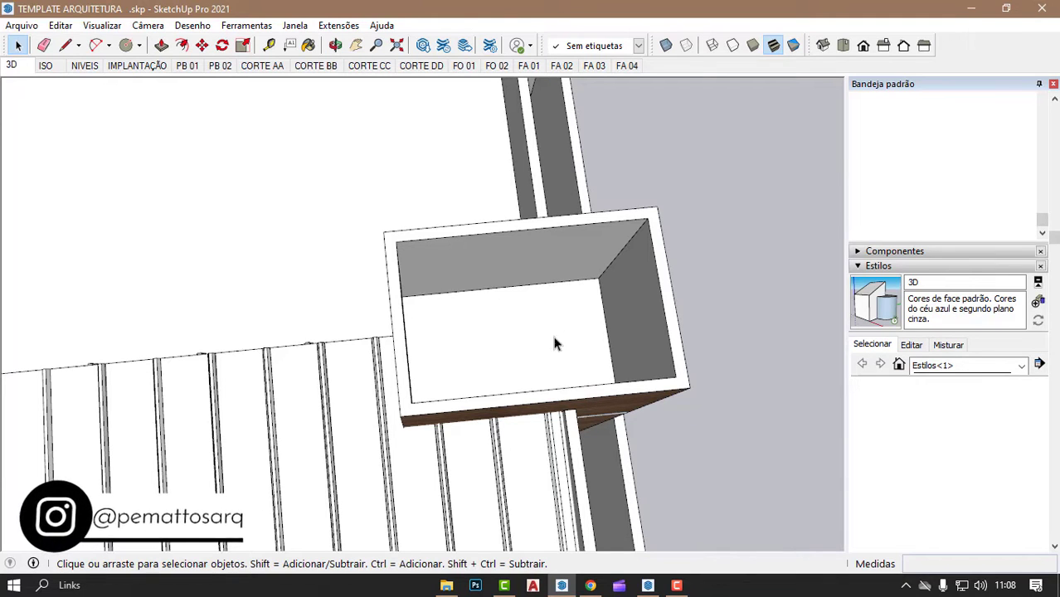
# - On LayOut's CORTE AA' sheet, draw a rectangle over the roof at the stair box and select it
pyautogui.click(648, 585)
pyautogui.scroll(2, 359, 491)
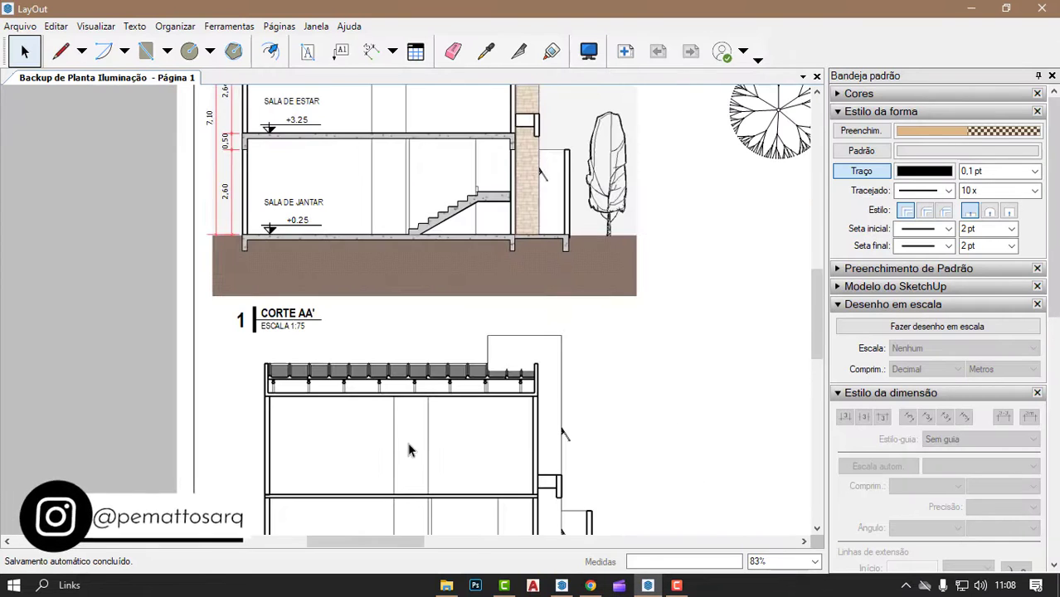
pyautogui.scroll(-1, 520, 404)
pyautogui.click(148, 52)
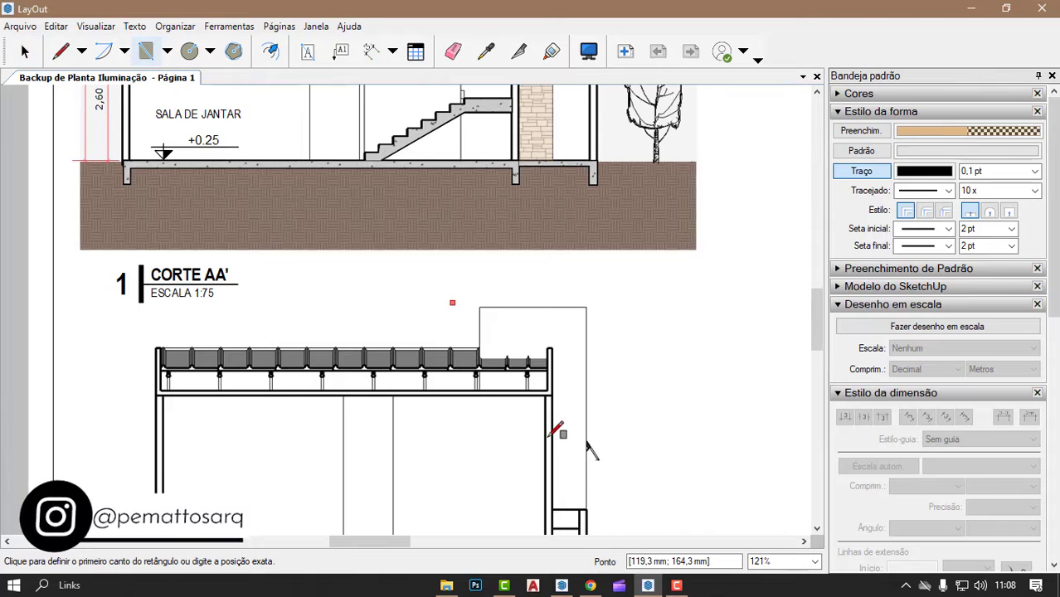
pyautogui.scroll(2, 552, 432)
pyautogui.scroll(4, 497, 357)
pyautogui.scroll(4, 408, 380)
pyautogui.click(407, 382)
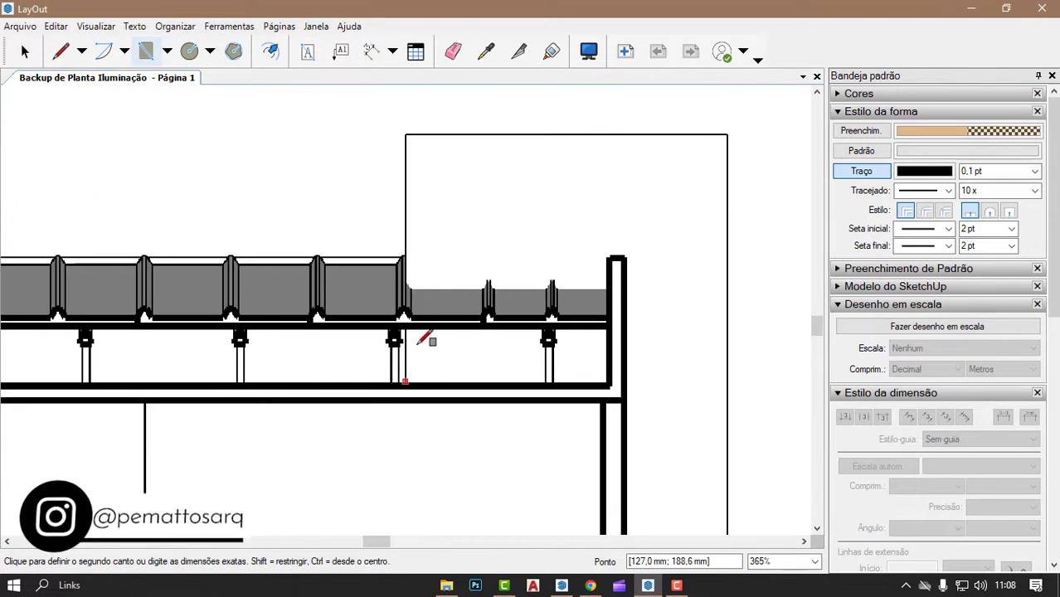
pyautogui.click(611, 258)
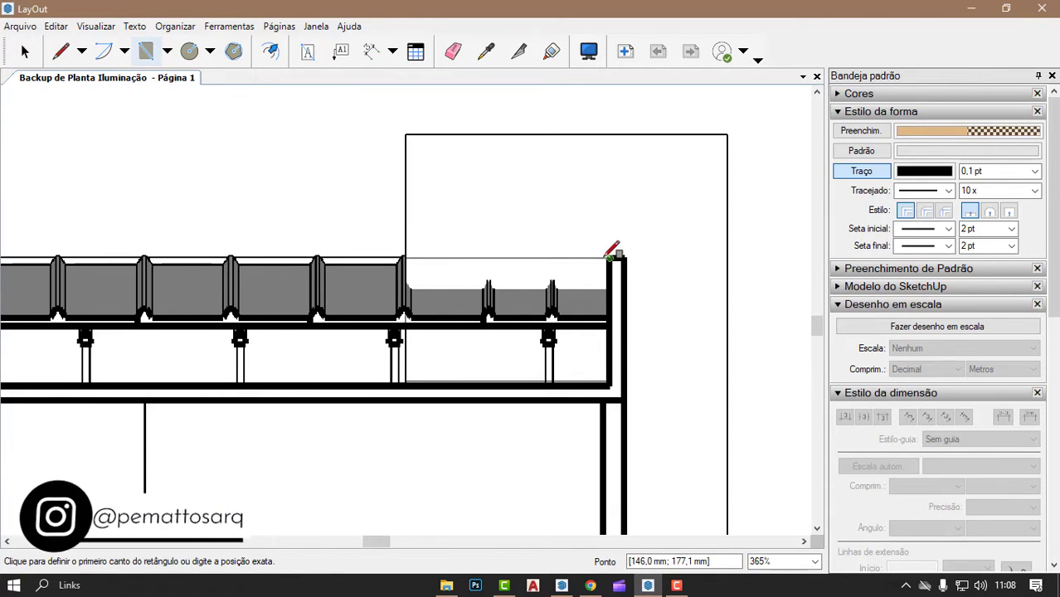
pyautogui.press('space')
pyautogui.click(561, 266)
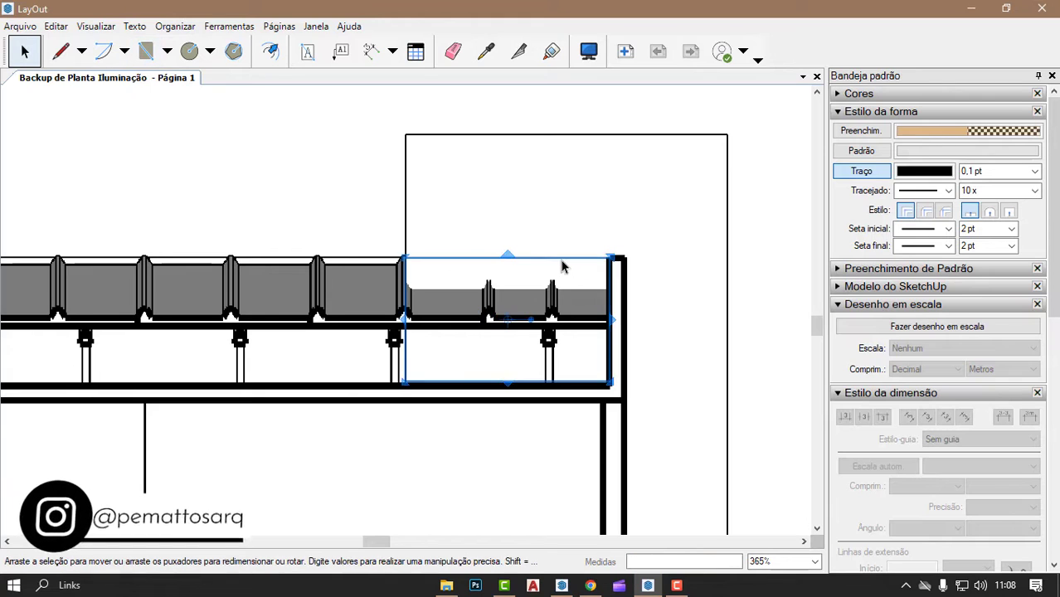
pyautogui.click(873, 136)
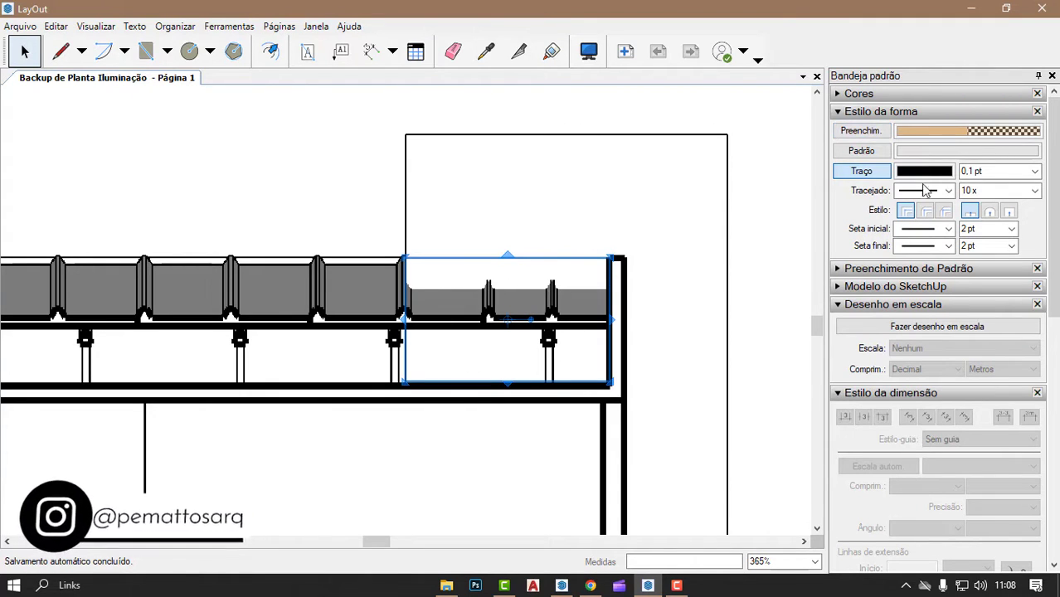
# - Fill the rectangle with white (grey level 255) at 100 opacity
pyautogui.click(863, 132)
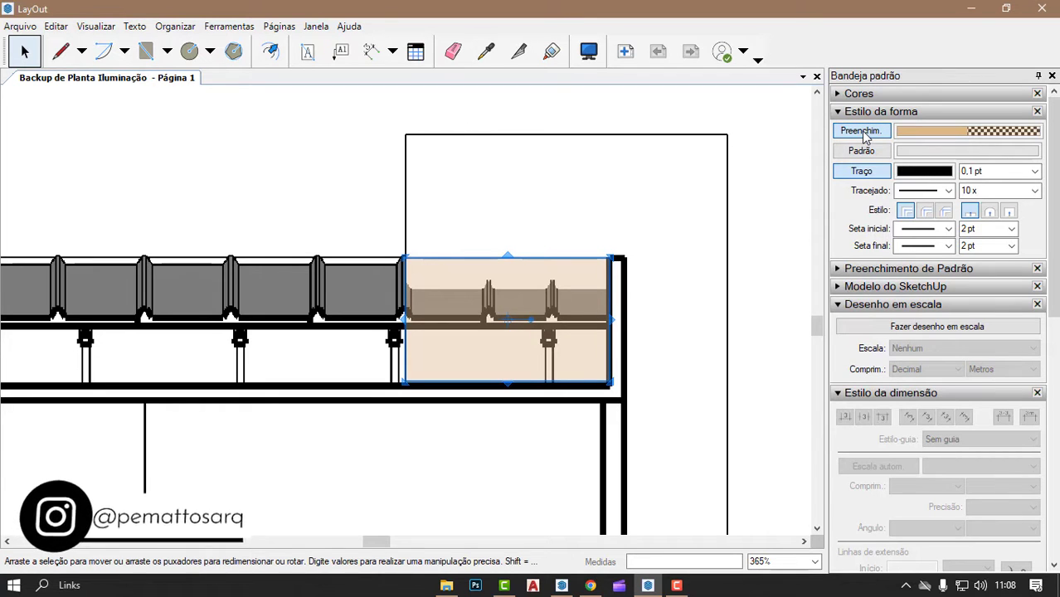
pyautogui.click(865, 136)
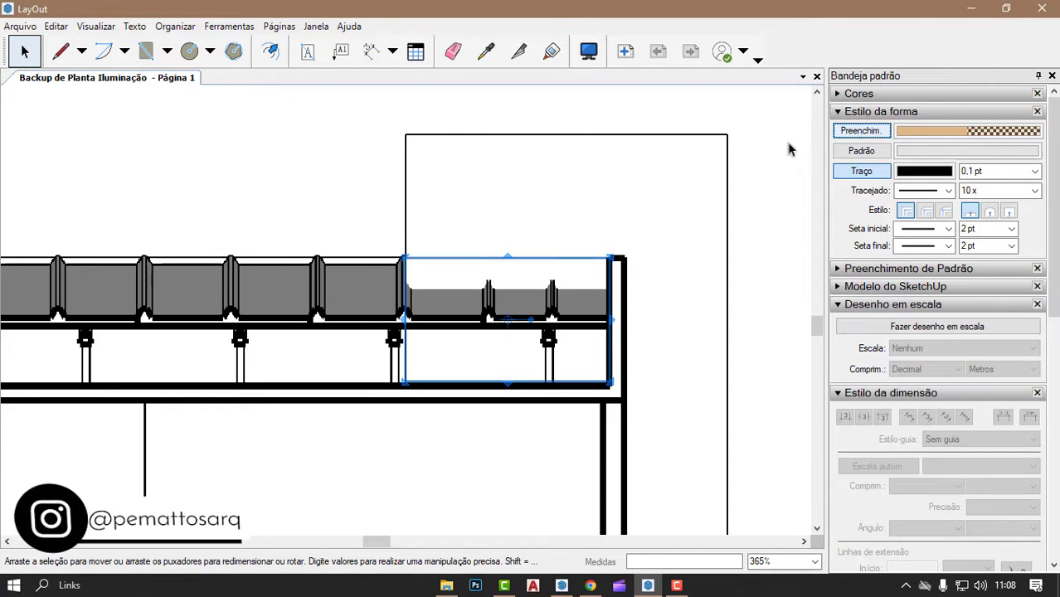
pyautogui.click(884, 135)
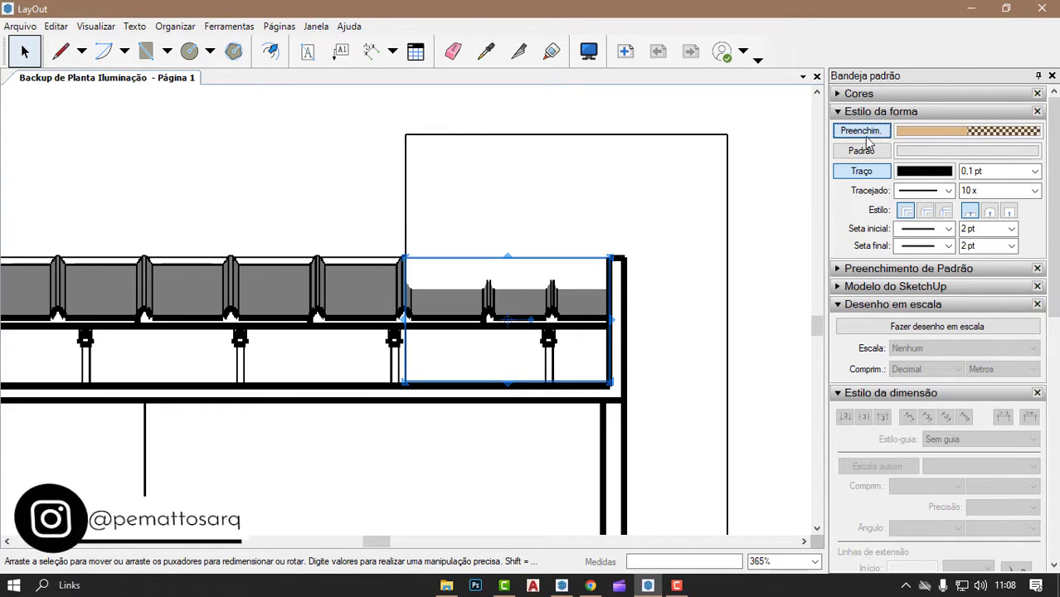
pyautogui.click(956, 131)
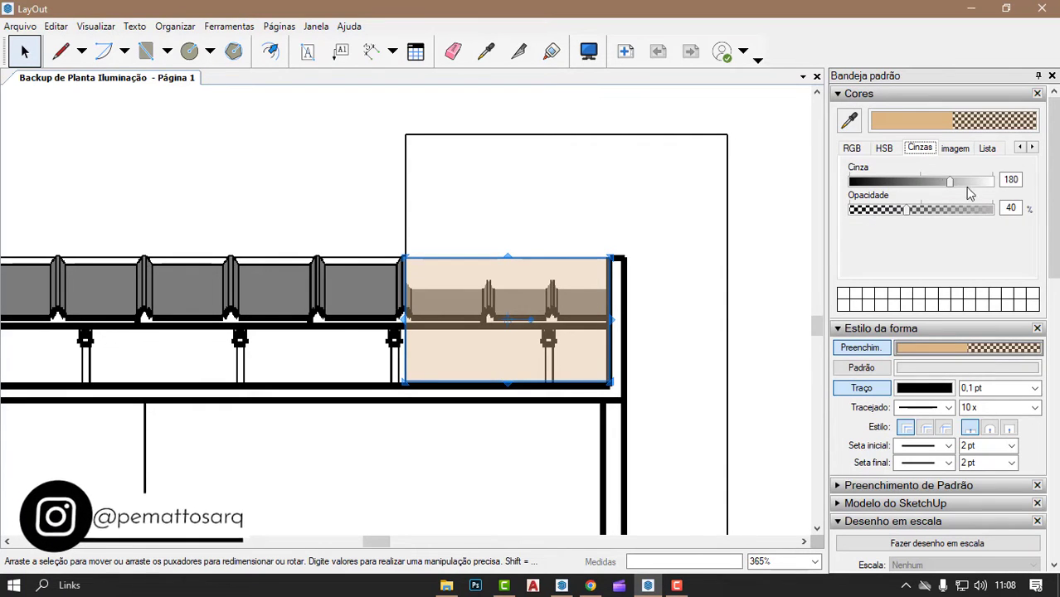
pyautogui.write('255')
pyautogui.press('Return')
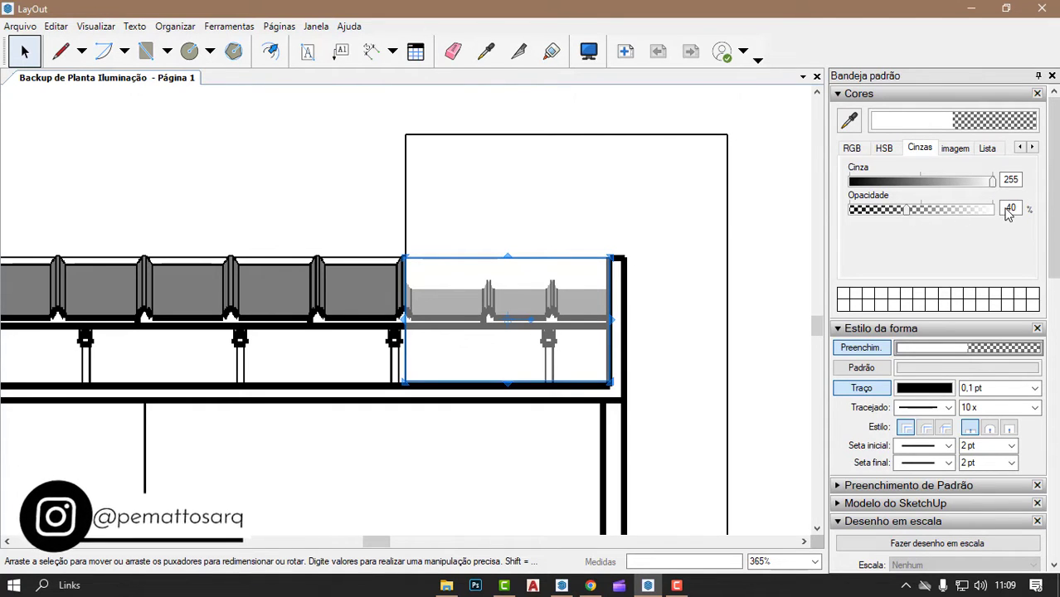
pyautogui.write('100')
pyautogui.press('Return')
# - Turn off the rectangle's outline and deselect it to check the roof is hidden
pyautogui.scroll(-2, 360, 232)
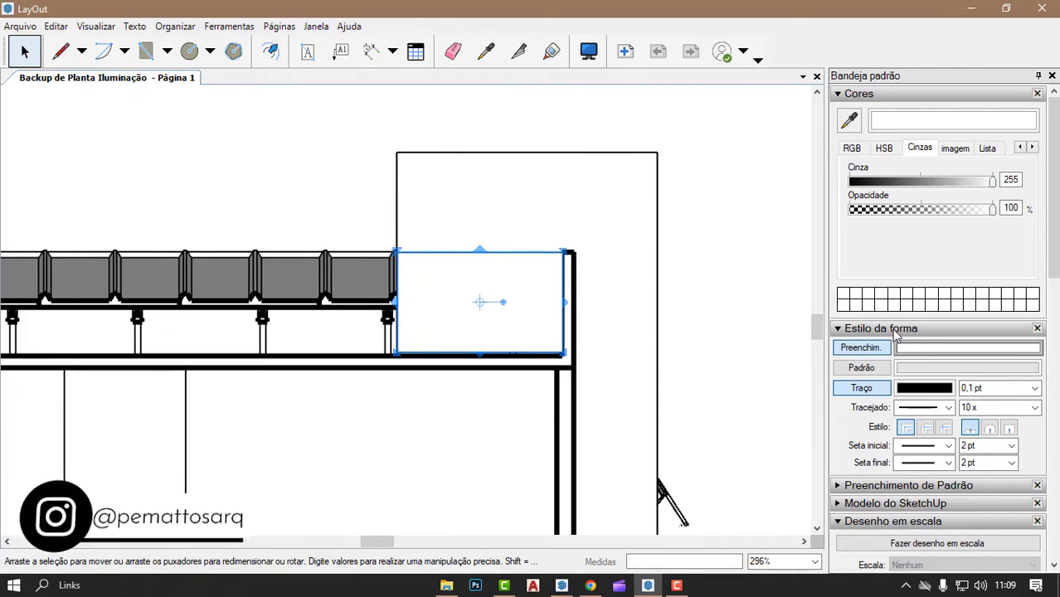
pyautogui.click(863, 390)
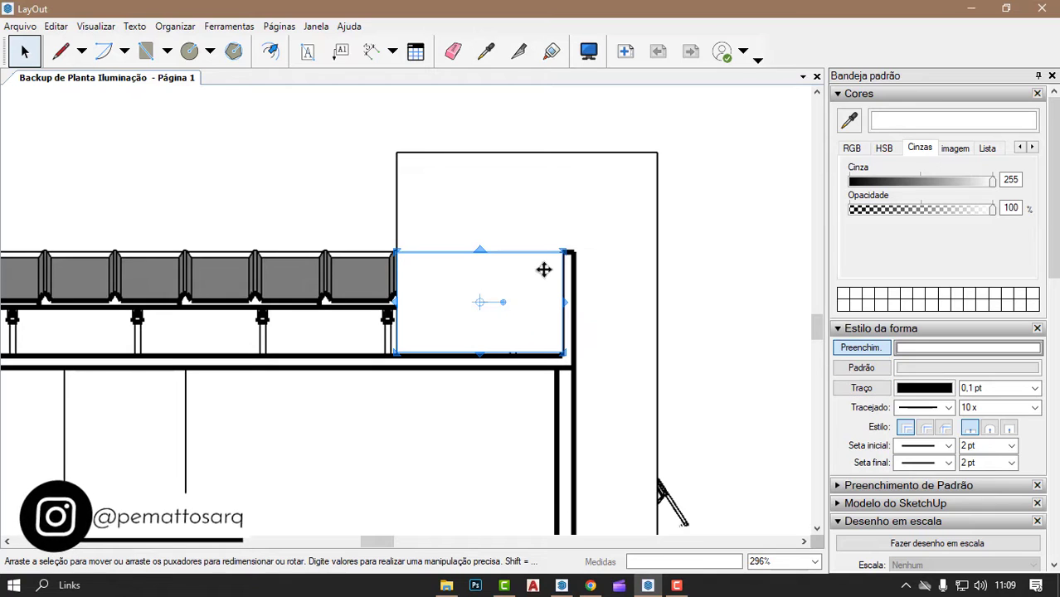
pyautogui.click(764, 305)
pyautogui.scroll(-2, 563, 279)
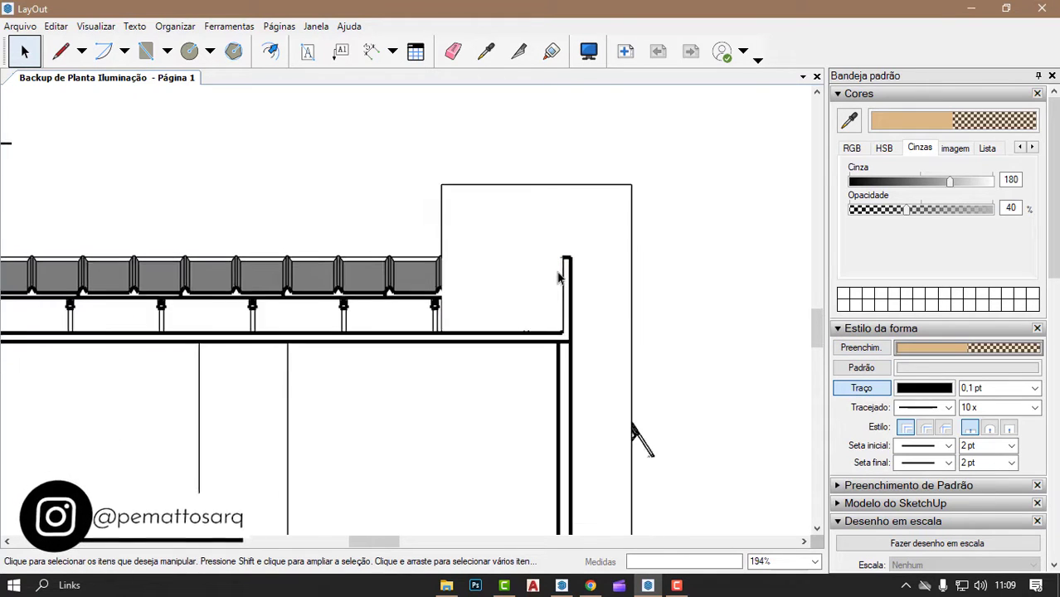
pyautogui.scroll(-2, 562, 279)
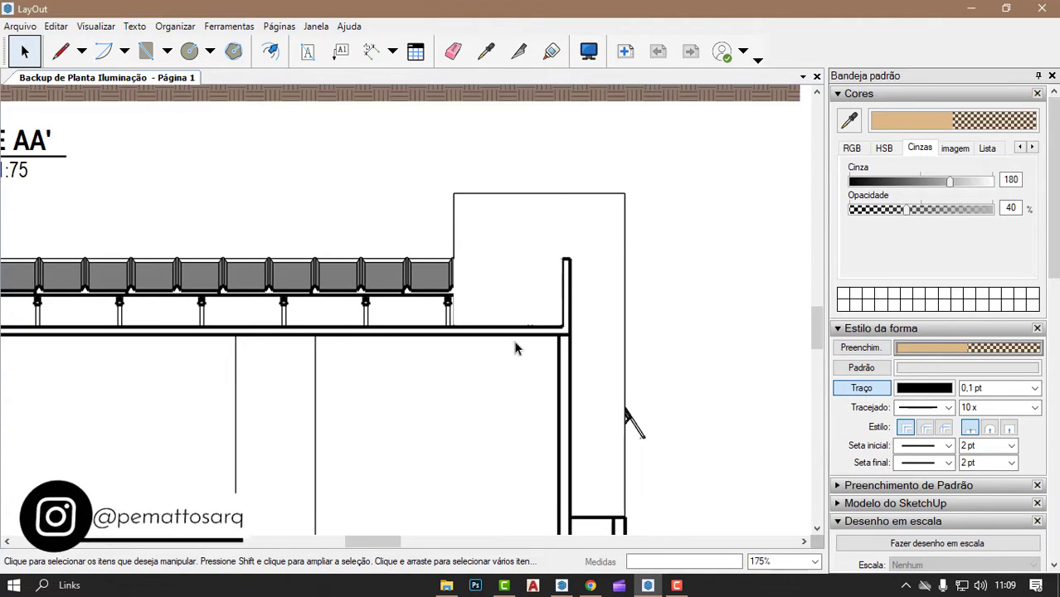
pyautogui.scroll(-1, 514, 348)
pyautogui.scroll(-1, 567, 342)
pyautogui.scroll(-1, 501, 274)
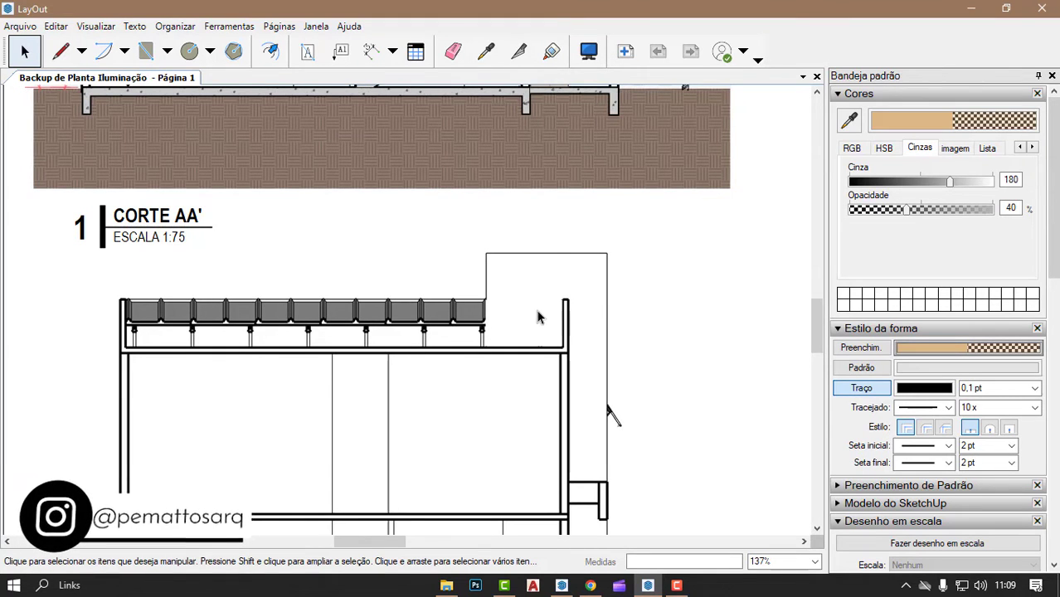
pyautogui.scroll(4, 556, 315)
pyautogui.scroll(4, 560, 319)
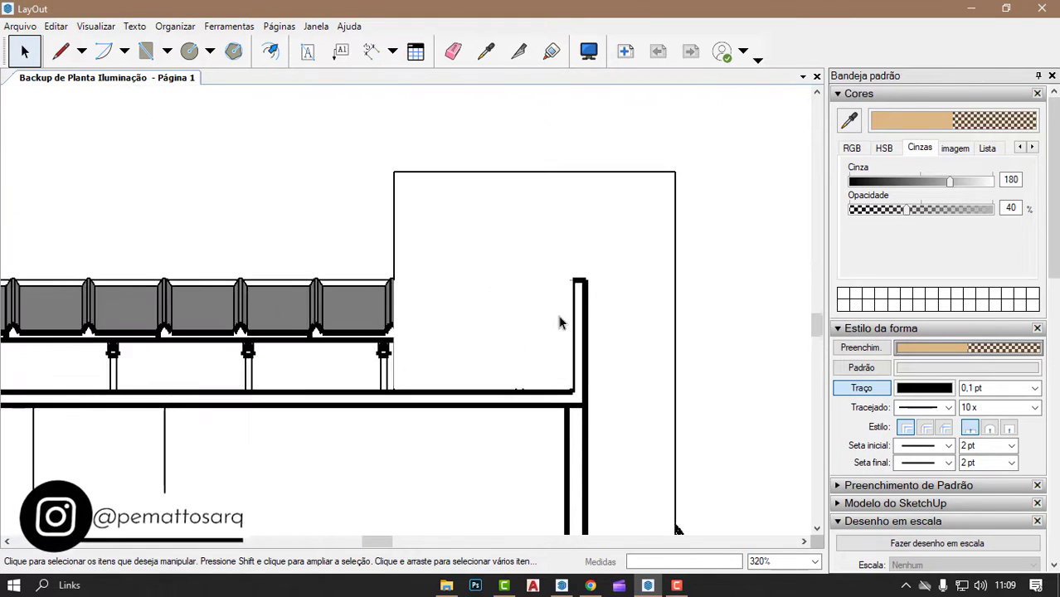
pyautogui.scroll(3, 543, 315)
# - Reselect the white mask rectangle, then bring the SketchUp model back to the front
pyautogui.click(529, 315)
pyautogui.scroll(-3, 639, 493)
pyautogui.scroll(-2, 631, 485)
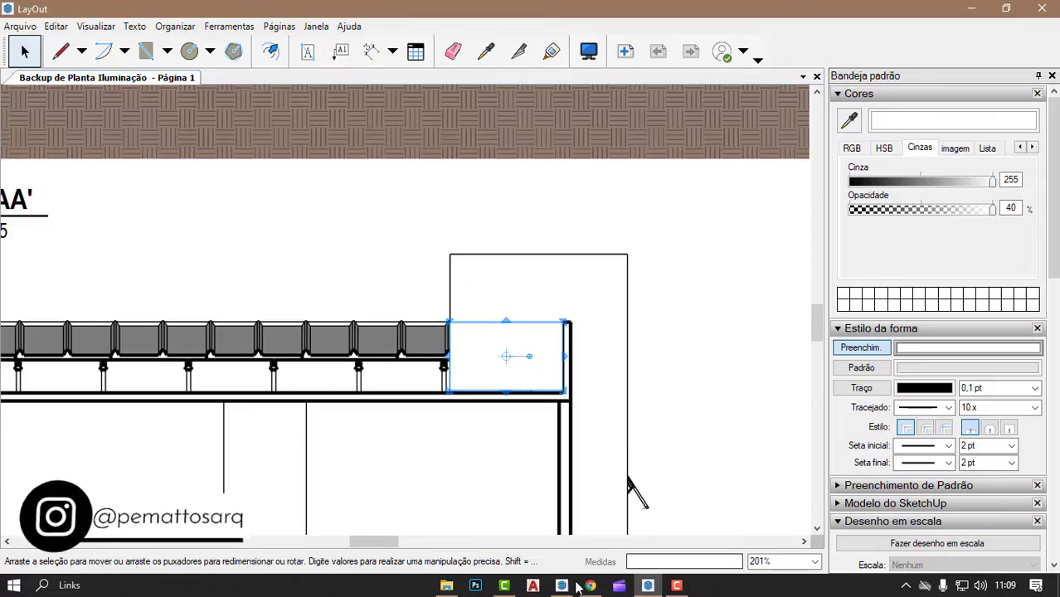
pyautogui.click(562, 585)
pyautogui.scroll(-1, 537, 414)
pyautogui.scroll(-3, 537, 414)
# - Orbit to a top-down view of the stair box, glance at the LayOut sheet, then return to SketchUp
pyautogui.moveTo(516, 390); pyautogui.dragTo(283, 355, button='middle')
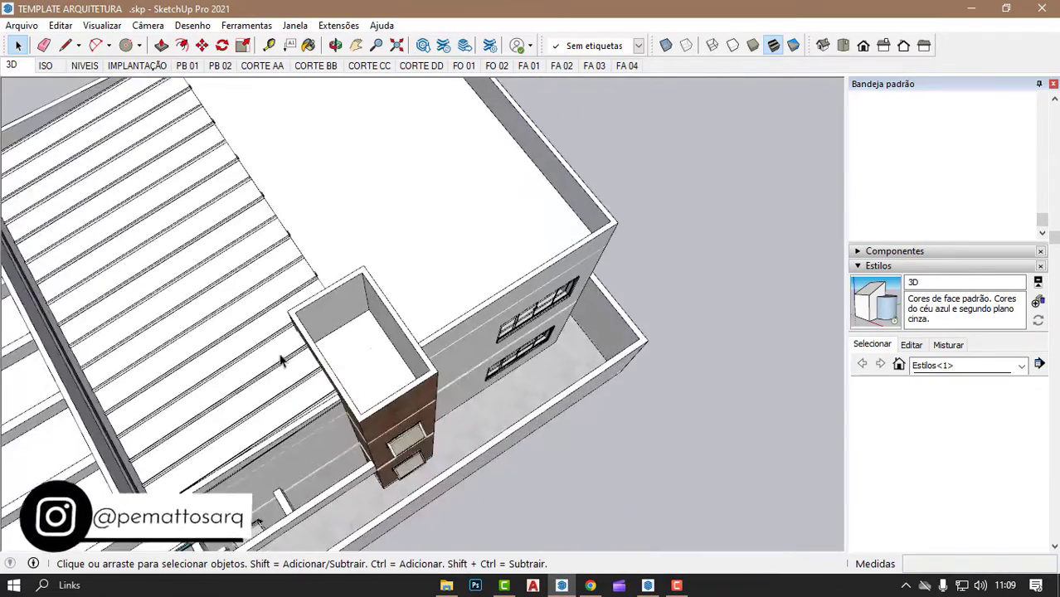
pyautogui.scroll(2, 334, 323)
pyautogui.scroll(2, 323, 348)
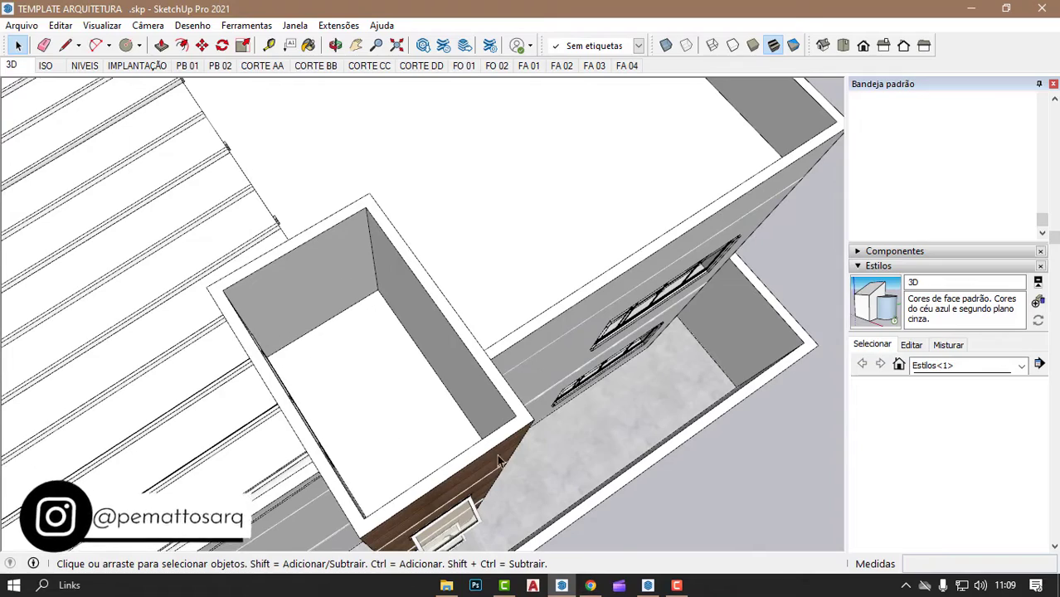
pyautogui.moveTo(498, 461); pyautogui.dragTo(569, 438, button='middle')
pyautogui.scroll(3, 439, 428)
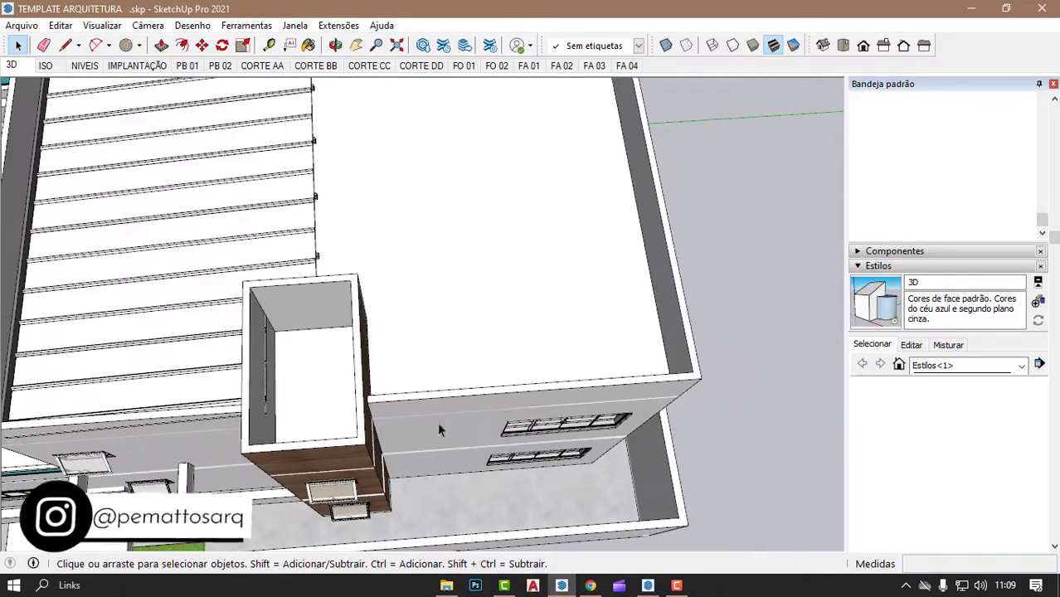
pyautogui.click(676, 585)
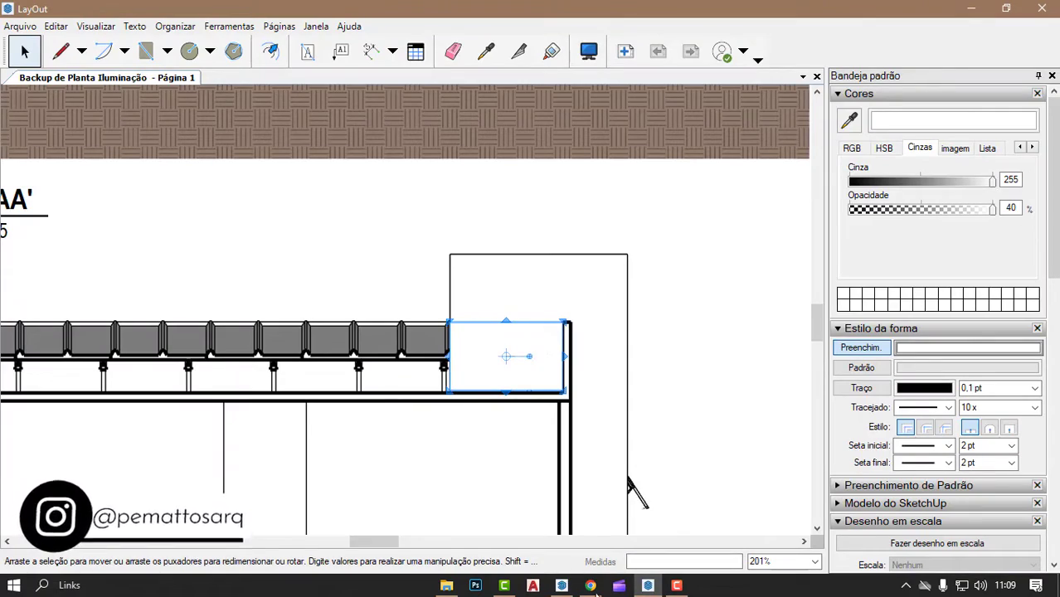
pyautogui.click(560, 585)
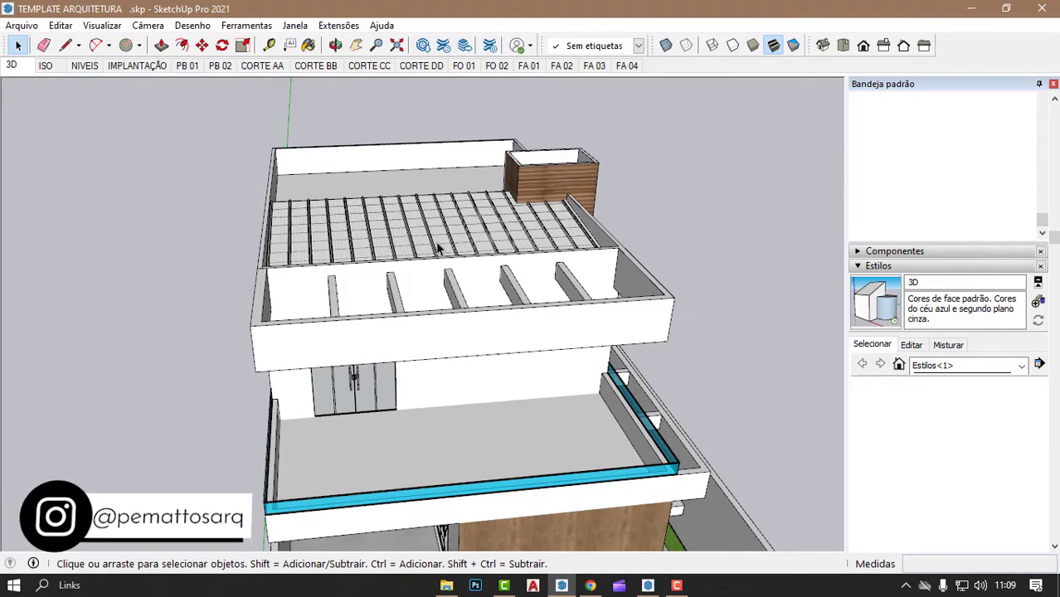